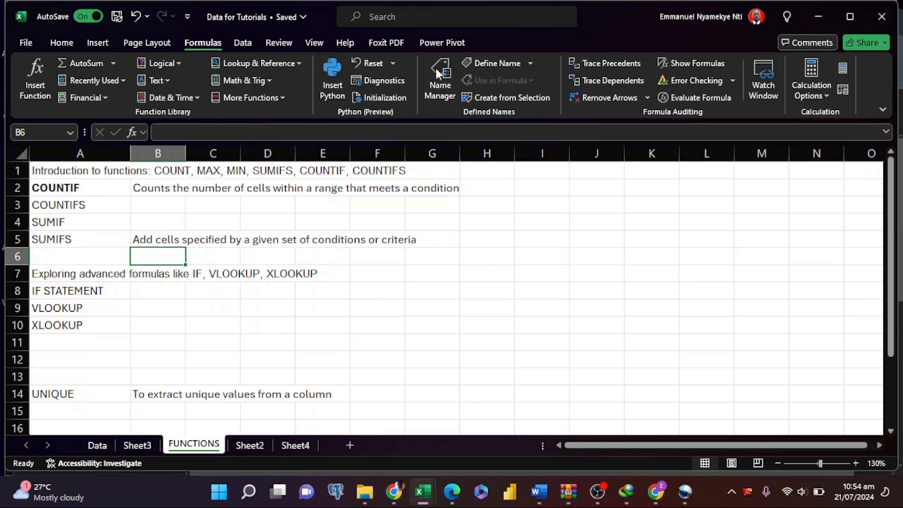
Step: Review the SUMIF, SUMIFS and UNIQUE entries in the list on the FUNCTIONS sheet
left_click(68, 242)
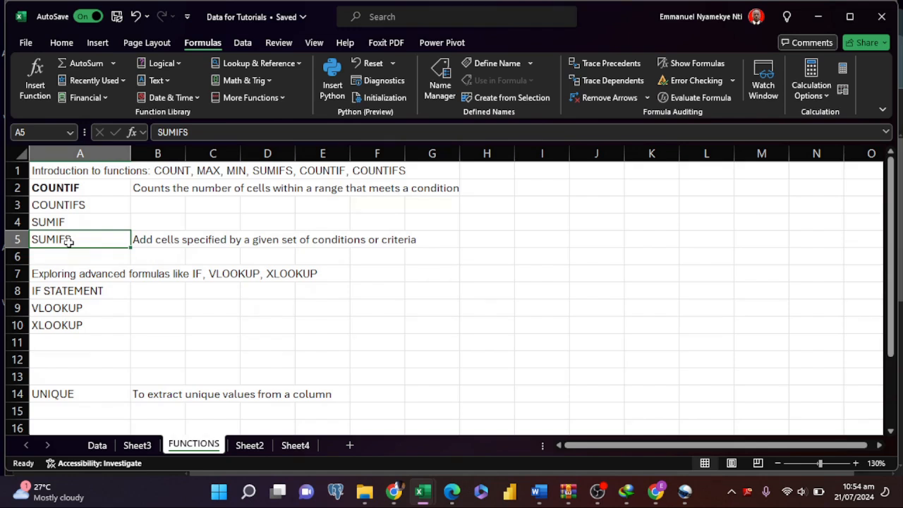
key("super+plus")
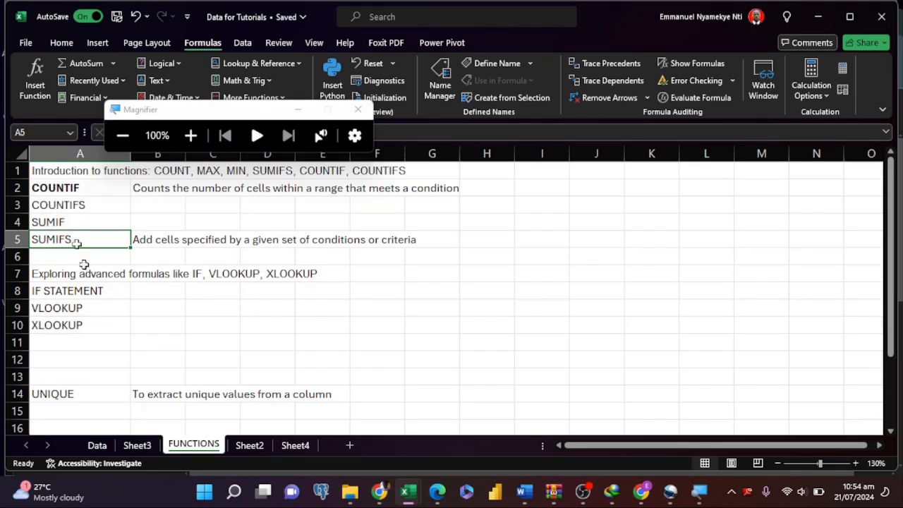
left_click(62, 393)
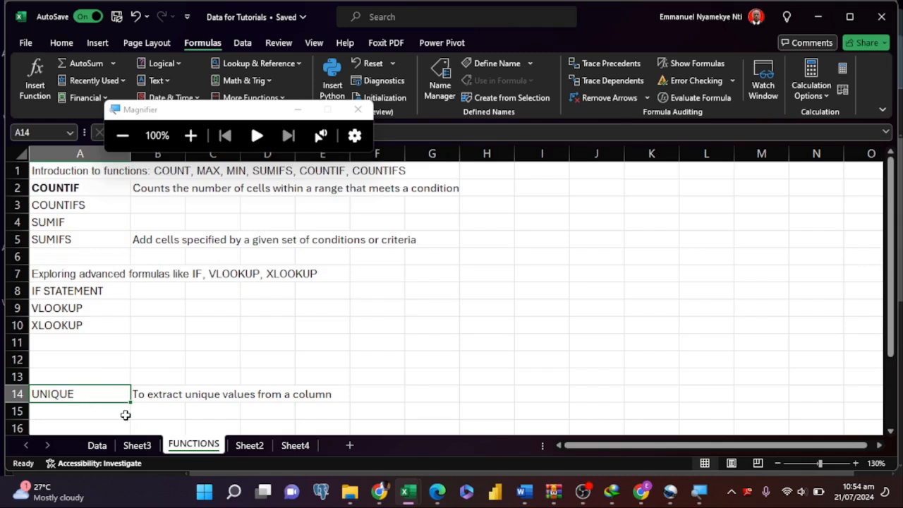
left_click(62, 222)
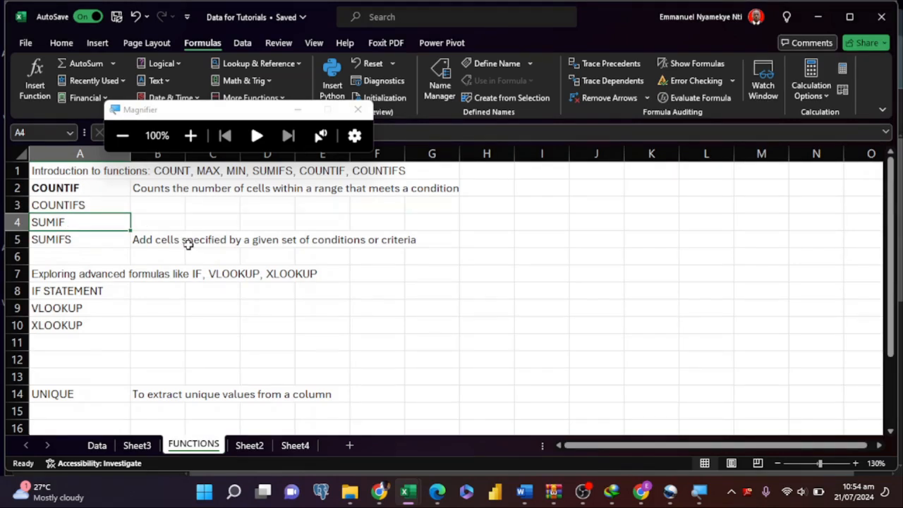
left_click(79, 239)
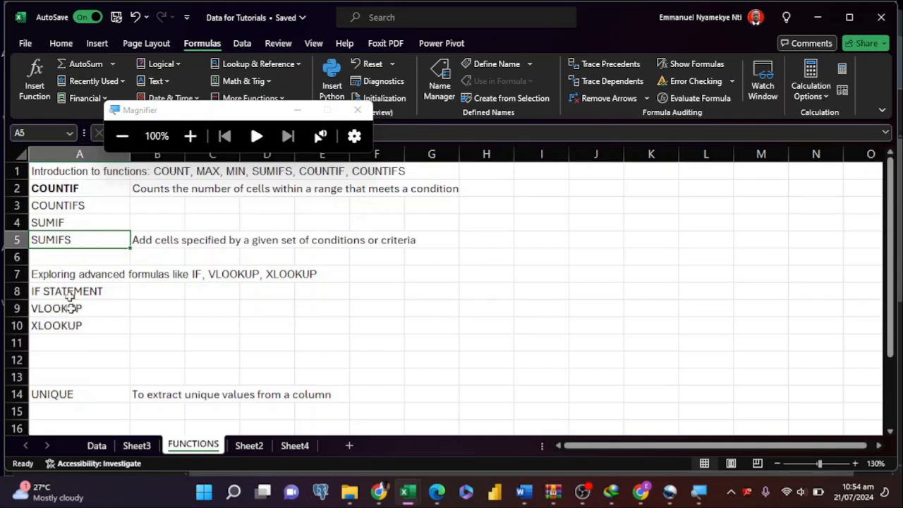
Step: Compare the department summary on Sheet3, including Department A's amount owing, with the list on the FUNCTIONS sheet
left_click(137, 449)
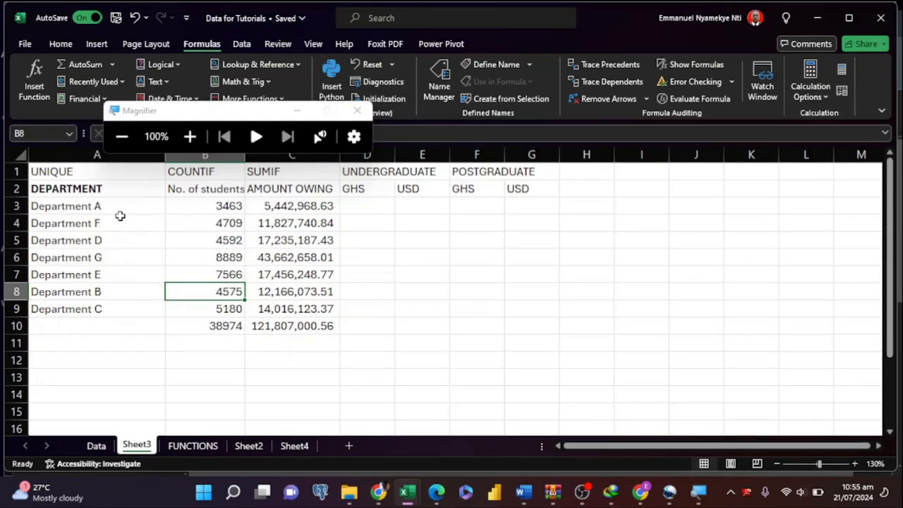
left_click(280, 205)
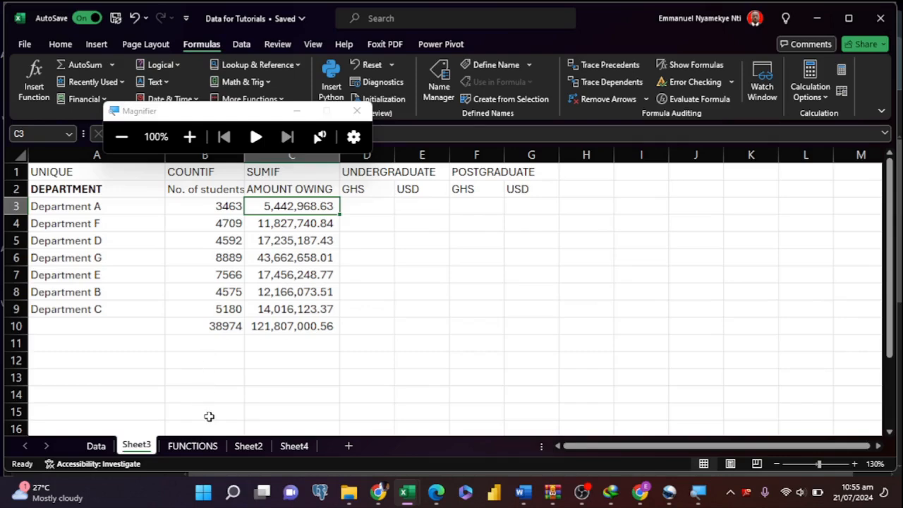
left_click(197, 445)
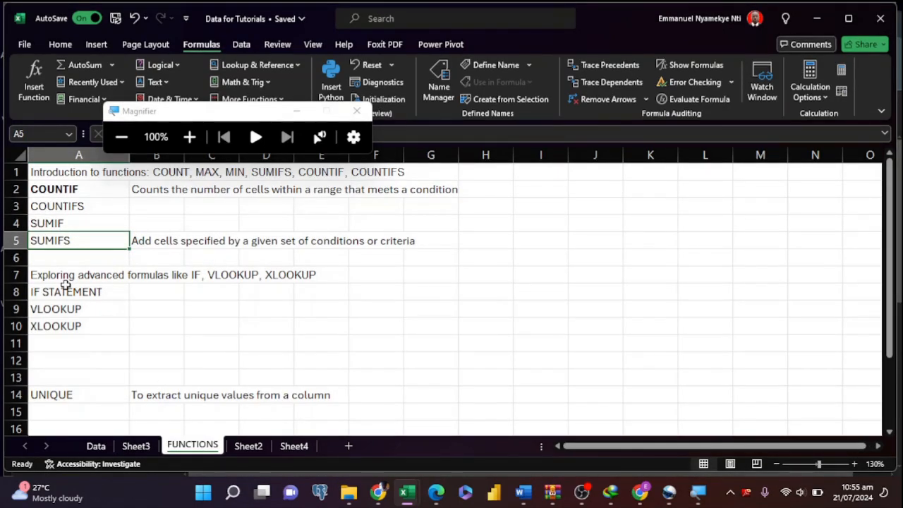
left_click(137, 446)
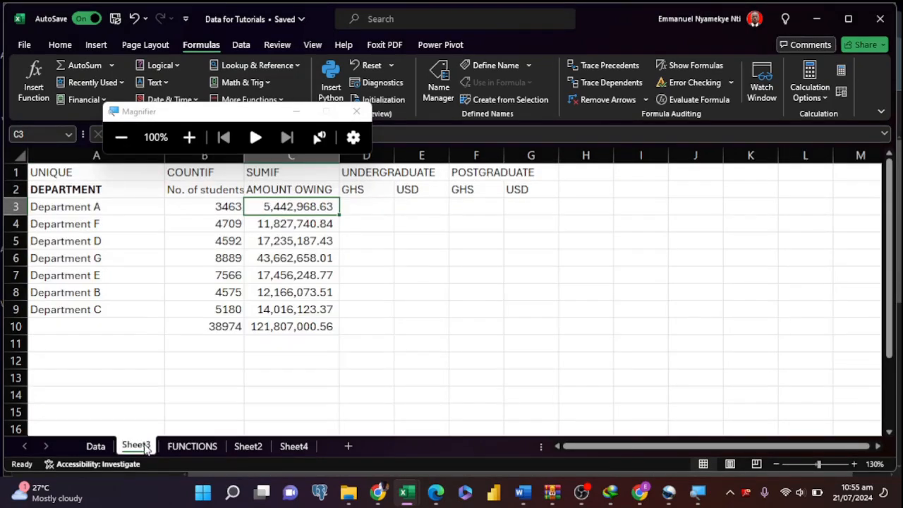
Step: Examine the student records on the Data sheet and the filter choices of the CURR. column
left_click(99, 448)
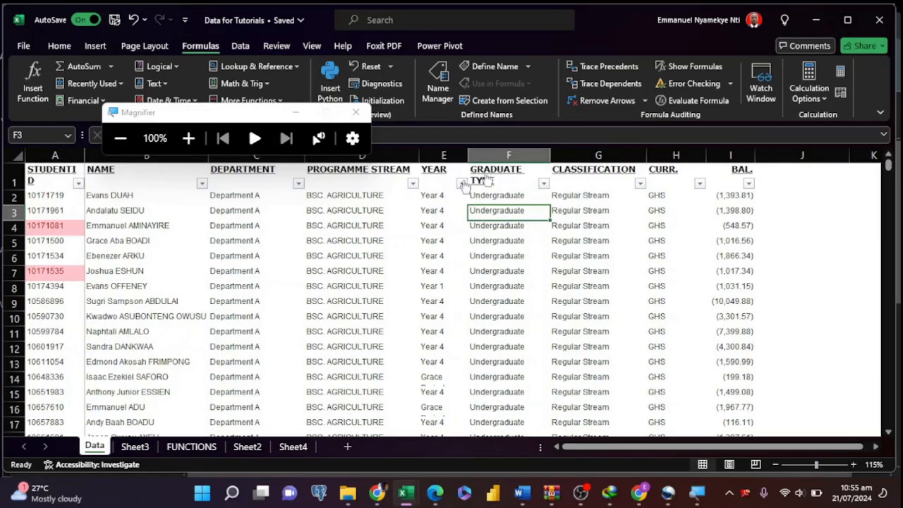
scroll(498, 241, "down", 1)
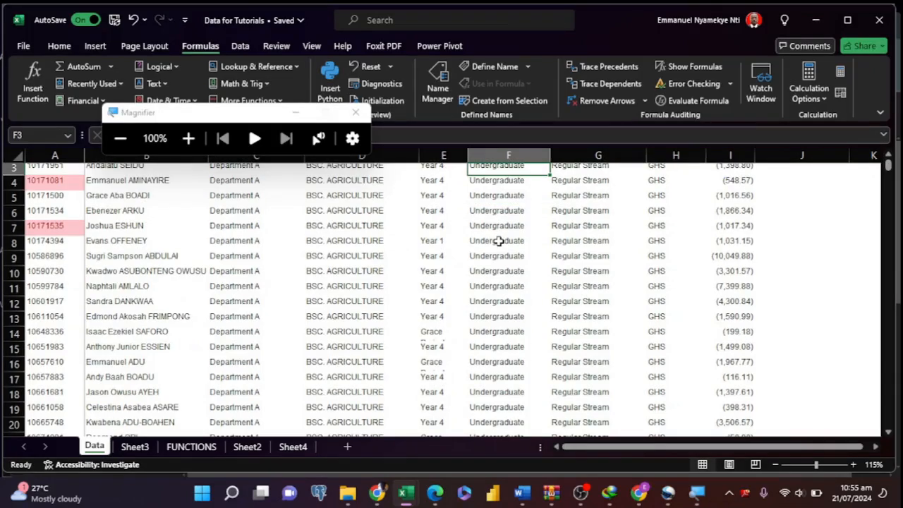
scroll(498, 240, "up", 1)
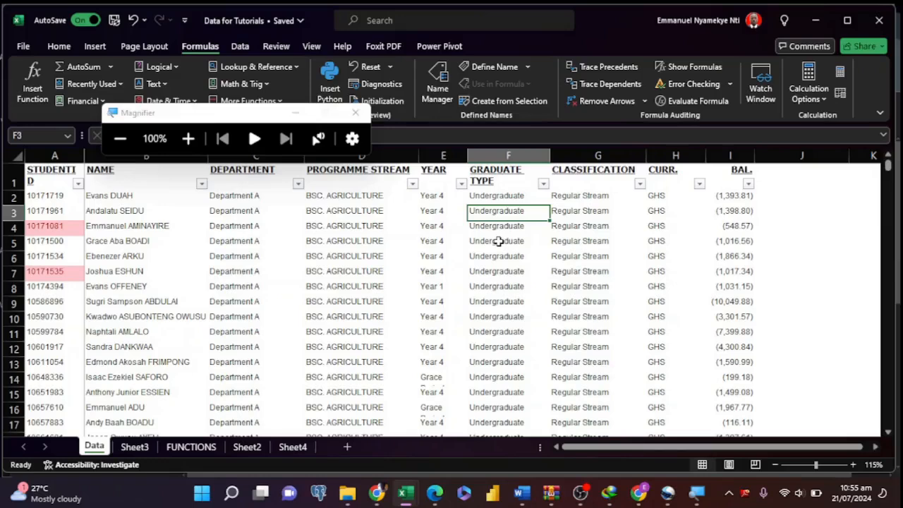
left_click(699, 184)
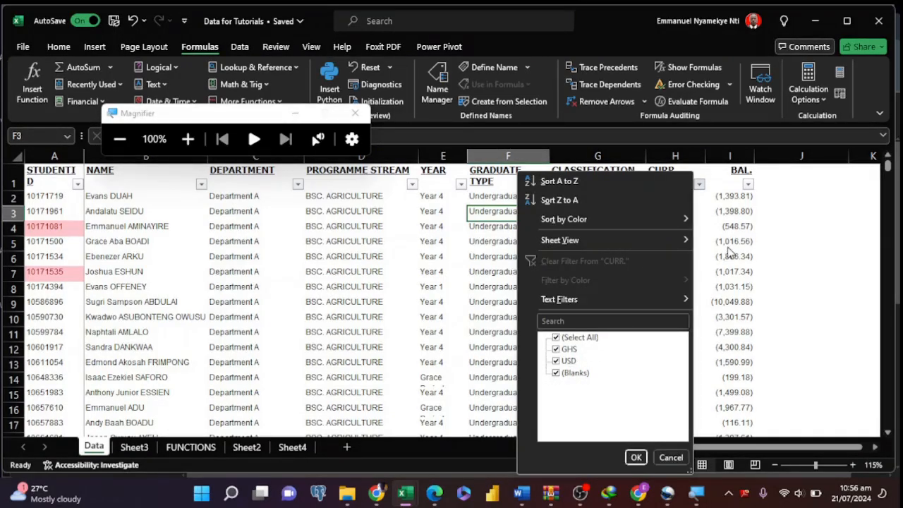
left_click(635, 457)
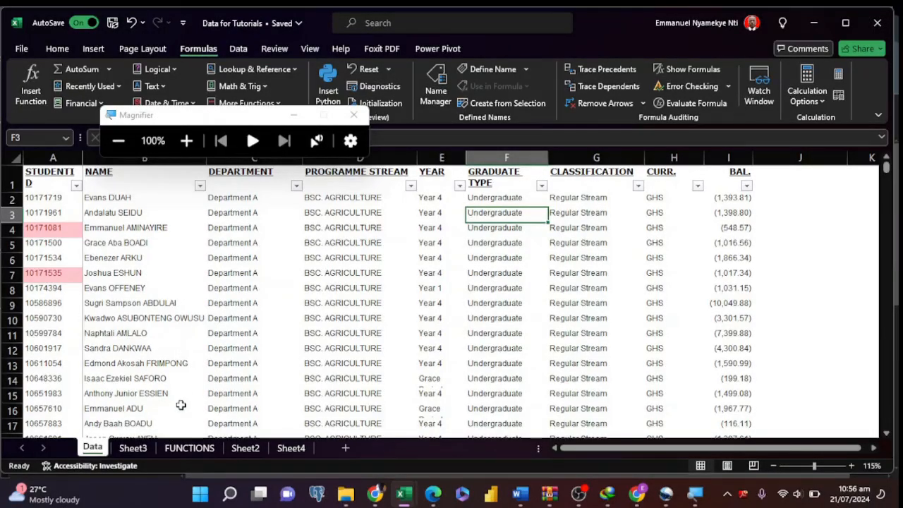
Step: On Sheet3, fit column D to its UNDERGRADUATE heading and widen column E to a similar width
left_click(148, 449)
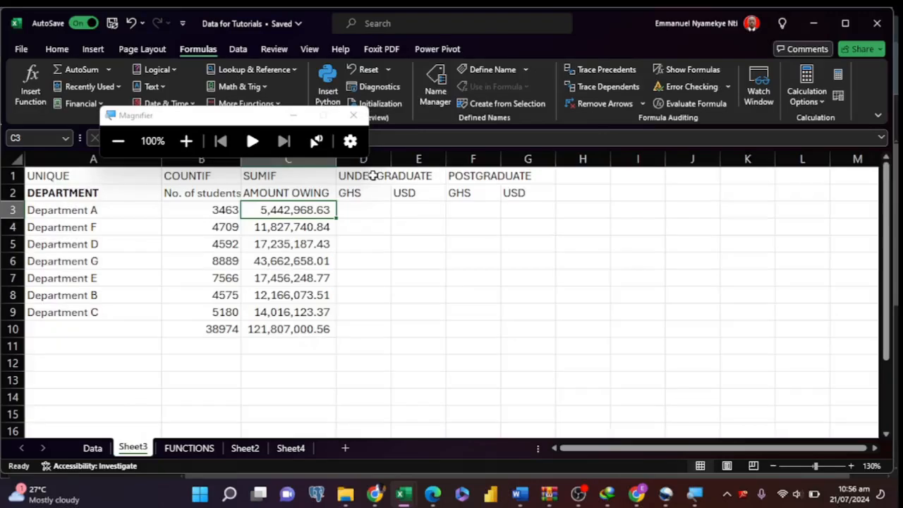
double_click(391, 158)
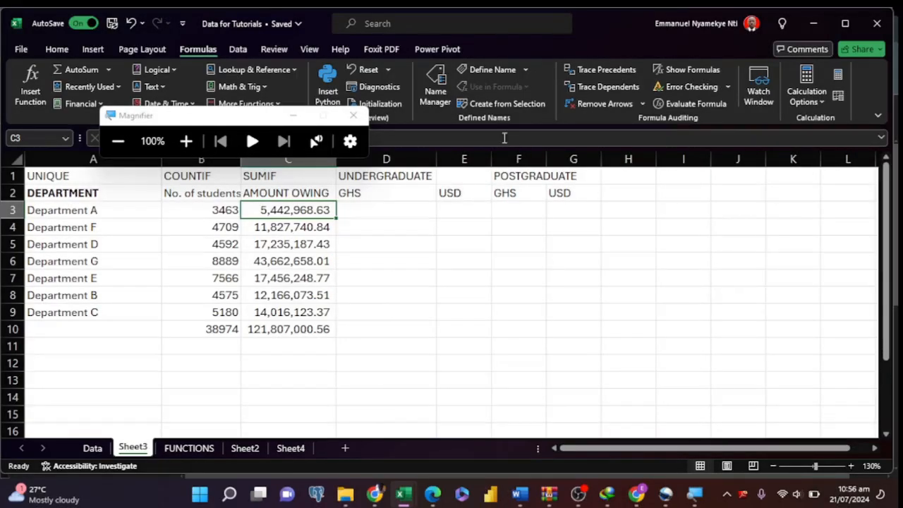
double_click(491, 158)
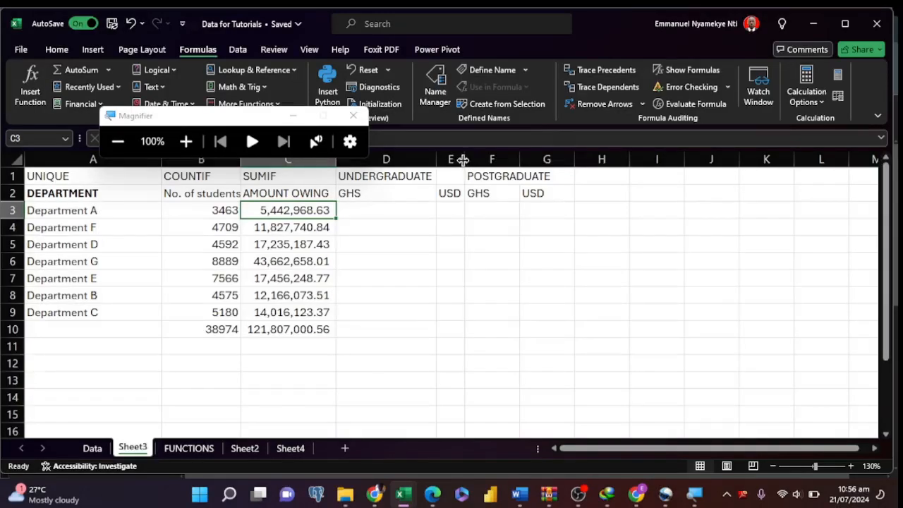
left_click_drag(466, 158, 527, 176)
Step: Merge and center the UNDERGRADUATE heading across cells D1:E1, moving the Magnifier window out of the way
left_click(420, 177)
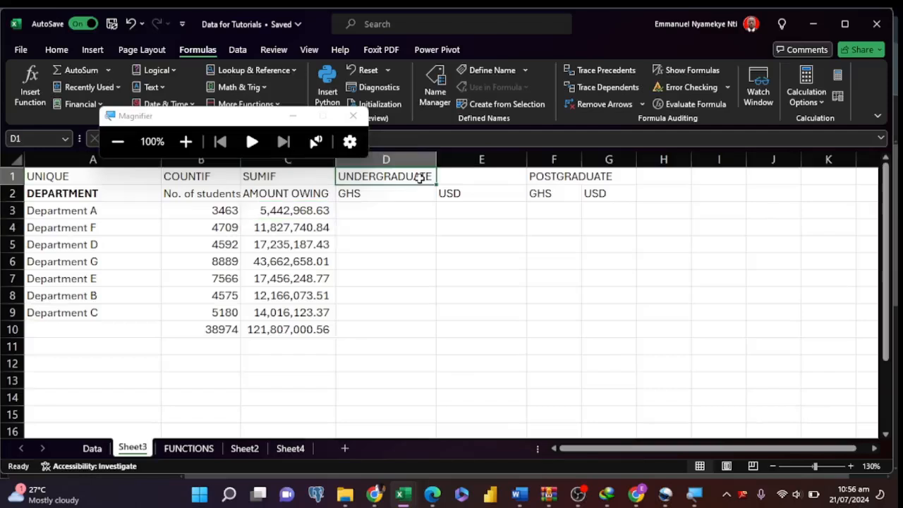
double_click(419, 178)
left_click_drag(420, 178, 445, 176)
left_click(465, 198)
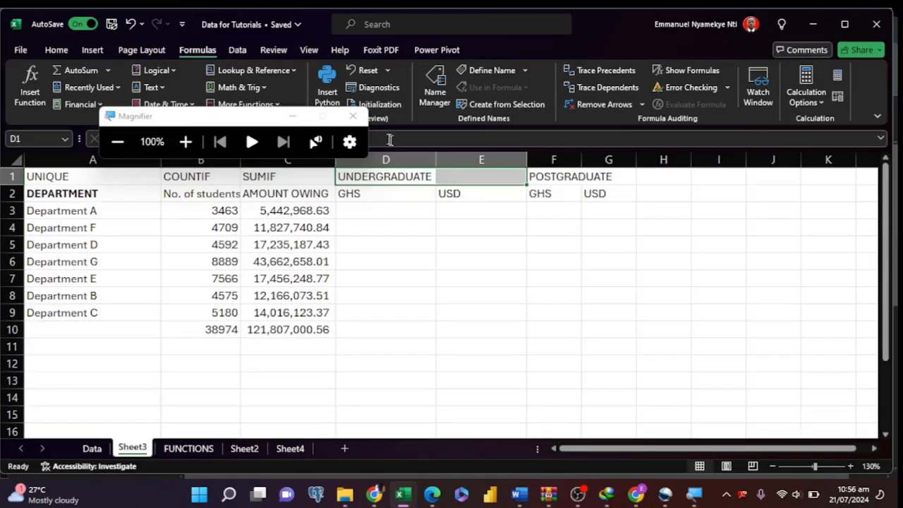
left_click(56, 51)
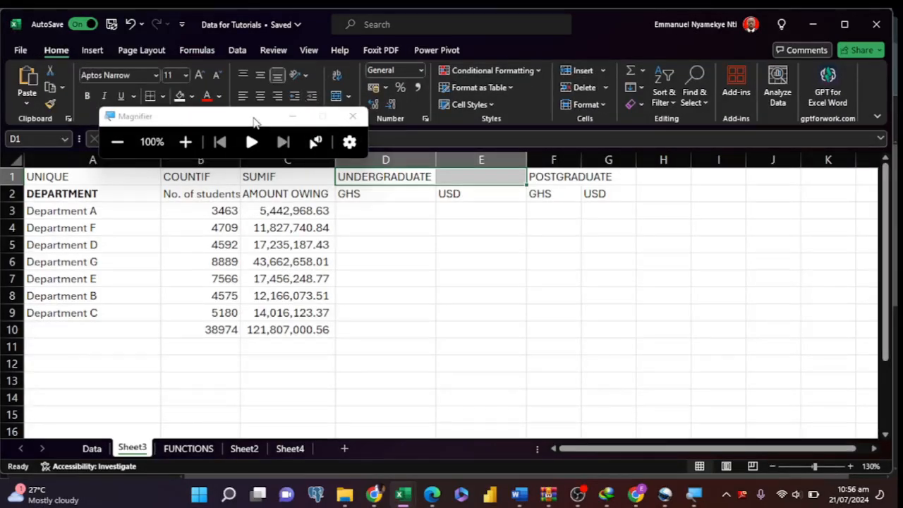
left_click_drag(256, 122, 255, 352)
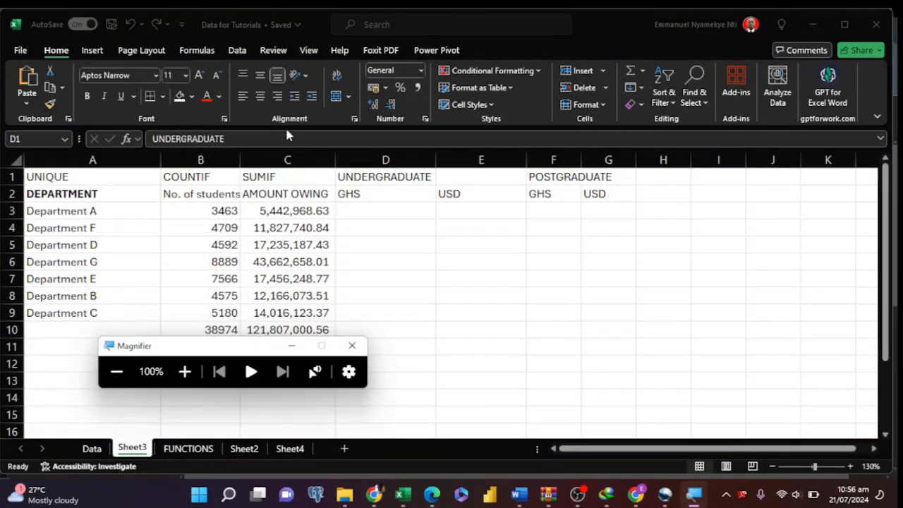
left_click(399, 181)
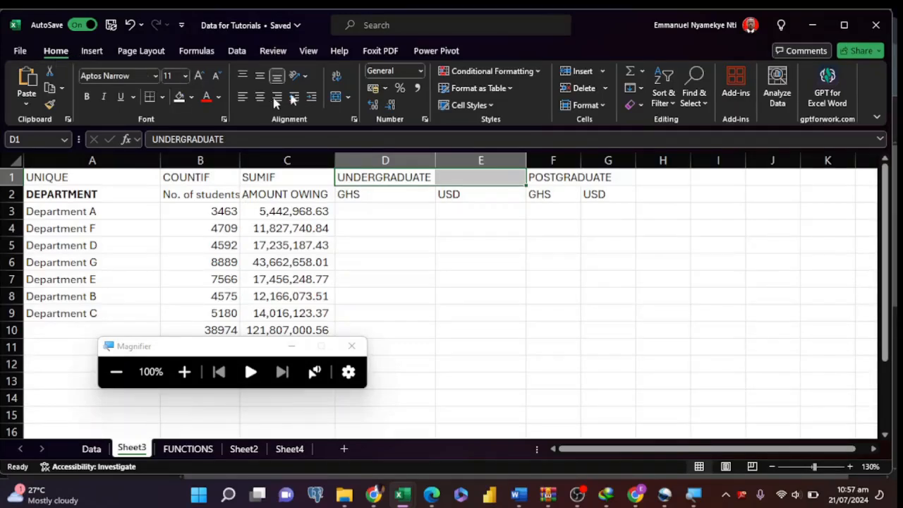
left_click(337, 97)
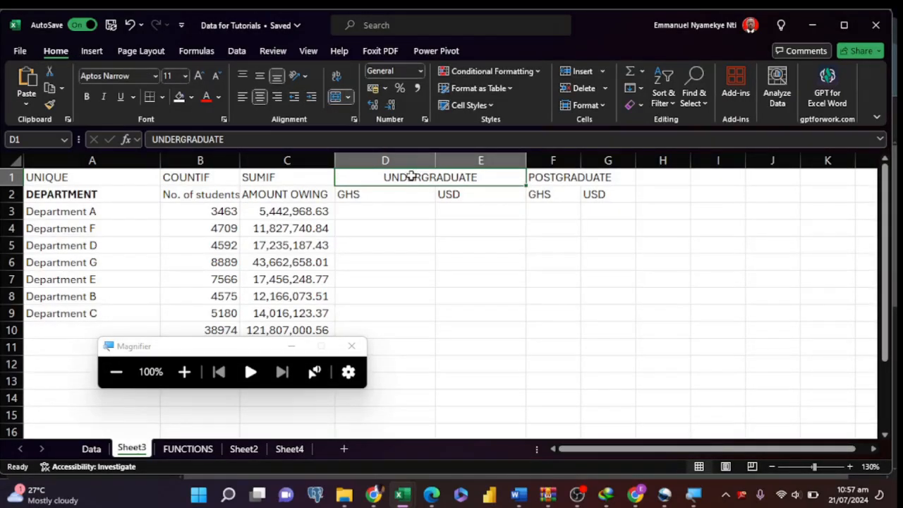
Step: Switch from Sheet3 to the Data sheet and close the Magnifier window covering it
left_click(373, 212)
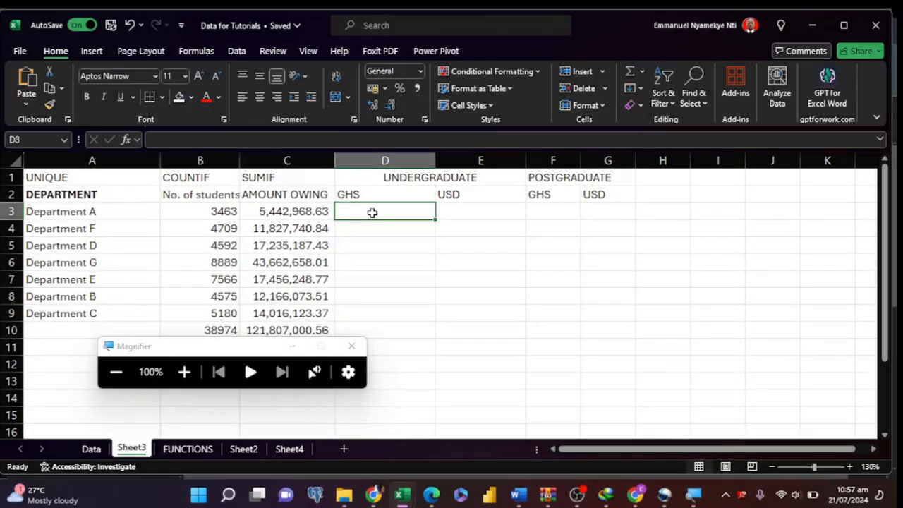
left_click(91, 449)
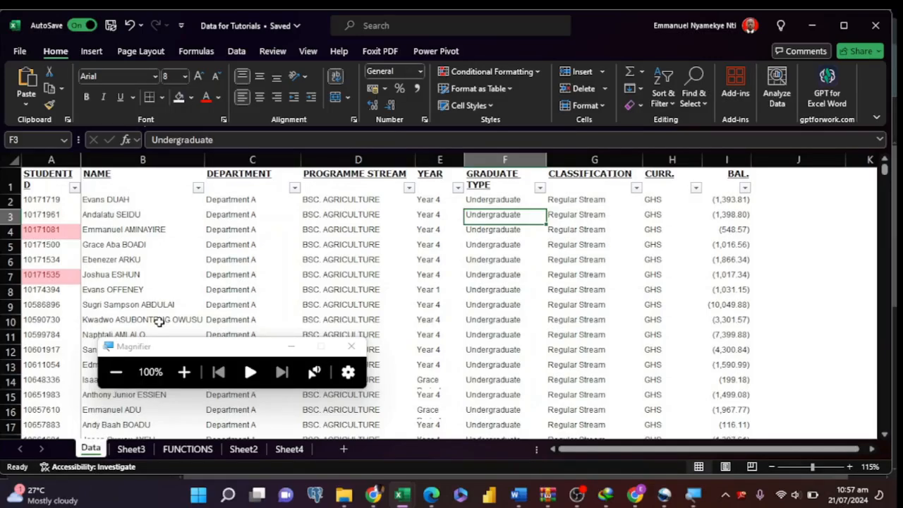
left_click(311, 261)
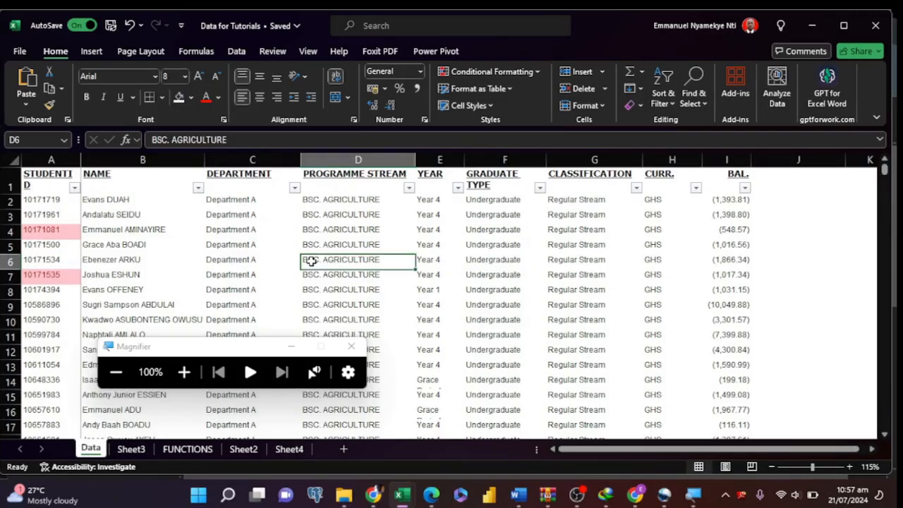
left_click(231, 350)
left_click_drag(232, 350, 521, 86)
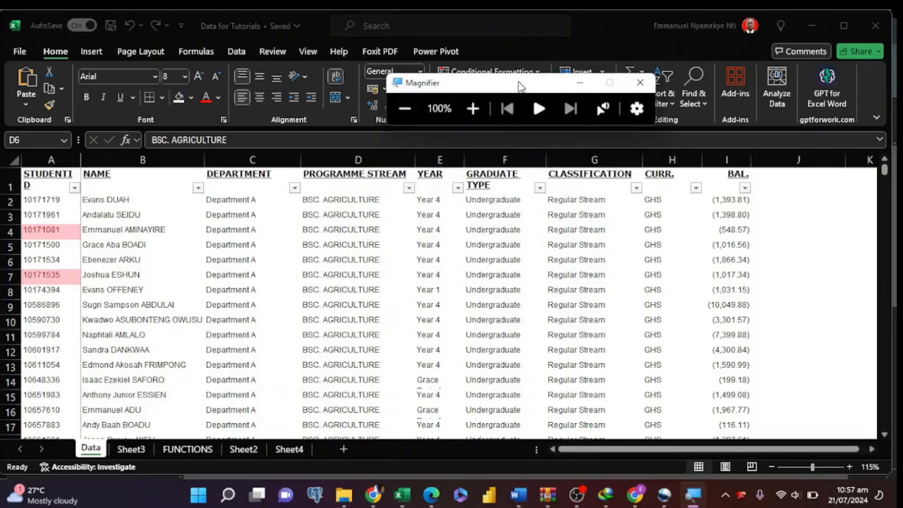
left_click(639, 80)
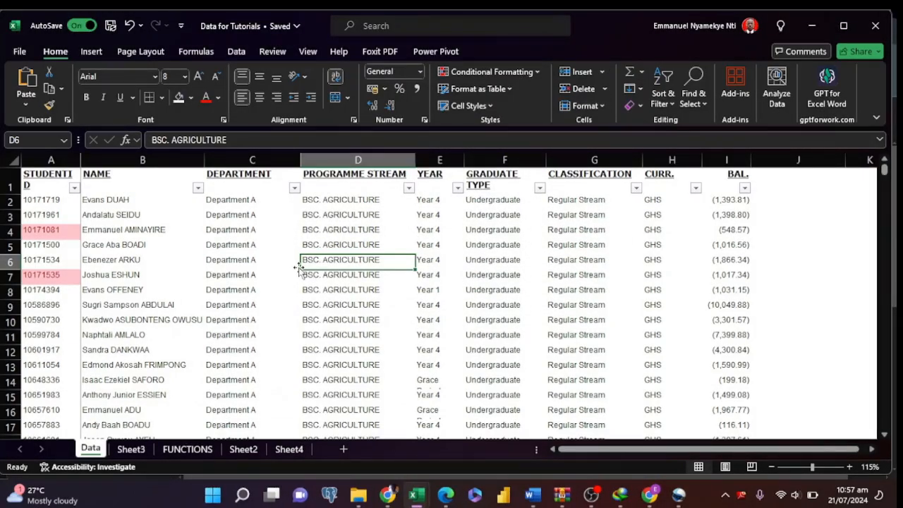
Step: Look through the student records on the Data sheet, checking the STUDENTID and DEPARTMENT columns
scroll(299, 267, "down", 7)
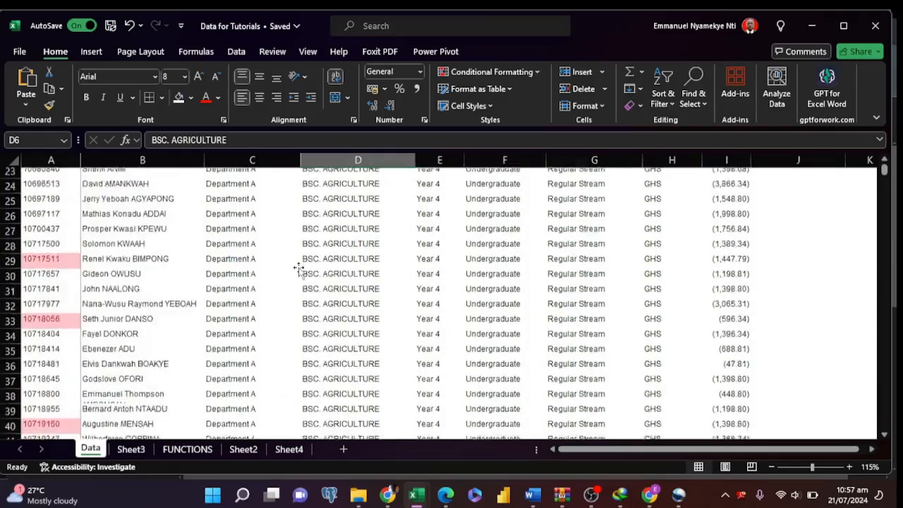
scroll(300, 266, "up", 7)
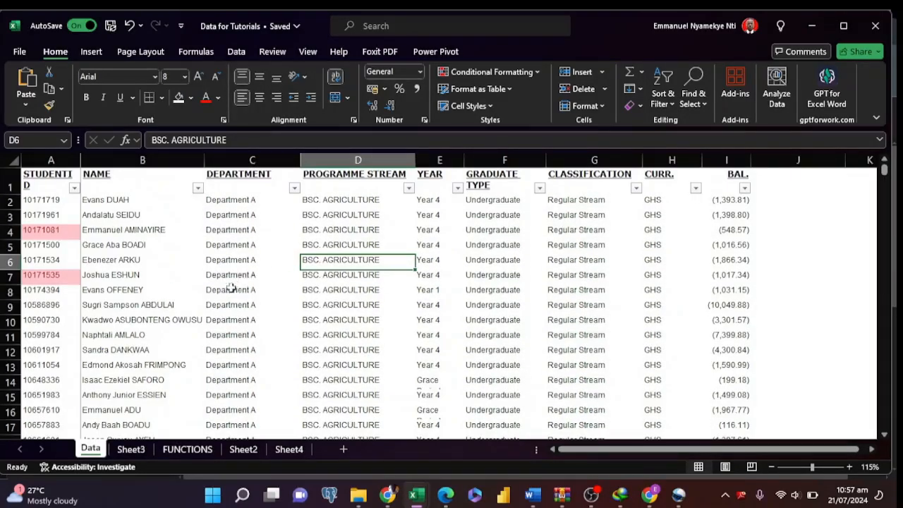
left_click(223, 263)
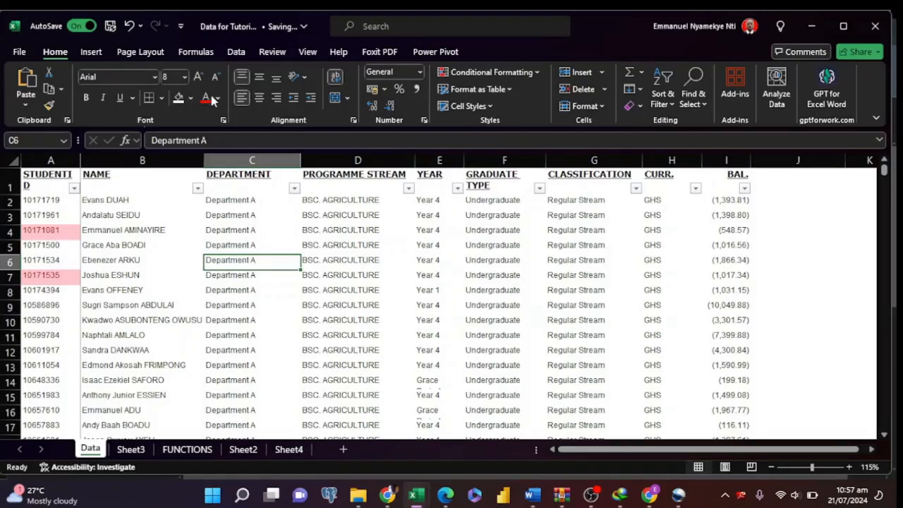
left_click(189, 54)
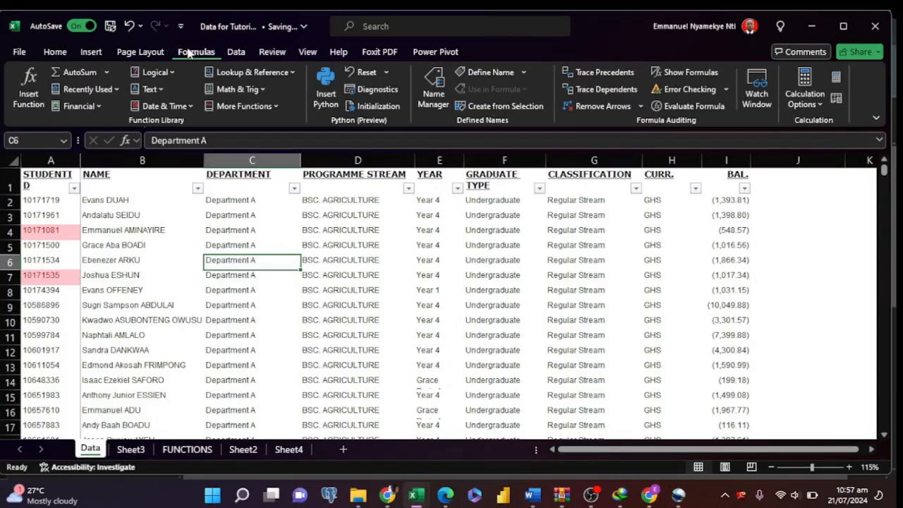
left_click(43, 178)
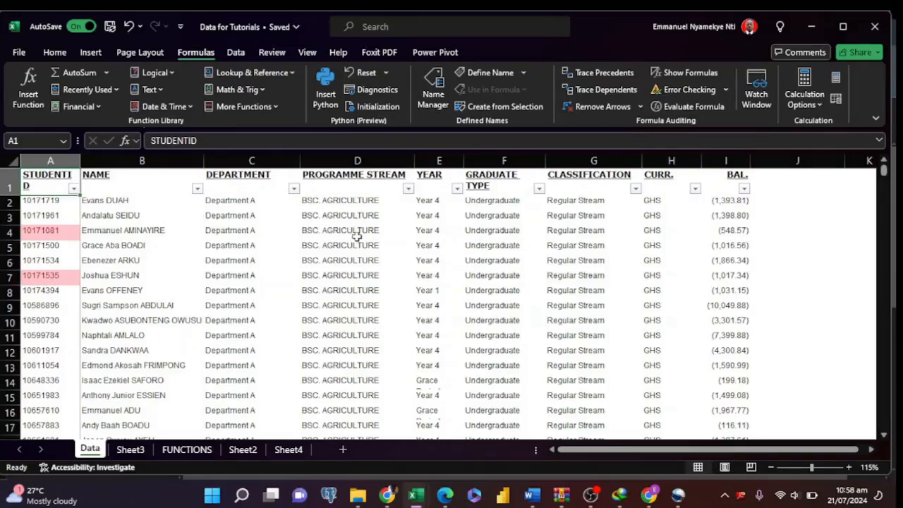
scroll(357, 237, "down", 4)
scroll(357, 237, "up", 4)
left_click(237, 219)
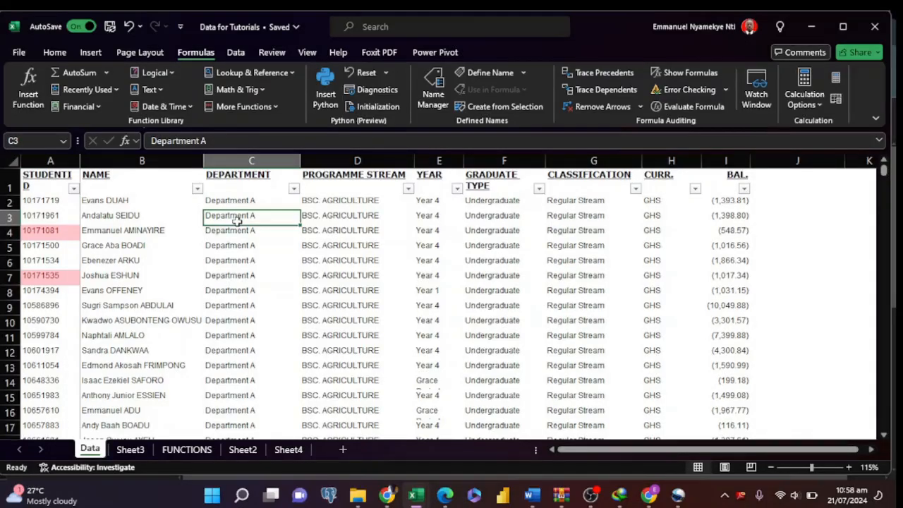
Step: Create named ranges for all student data columns A to I on the Data sheet, using the top row as names
left_click(44, 175)
key("ctrl+shift+Right")
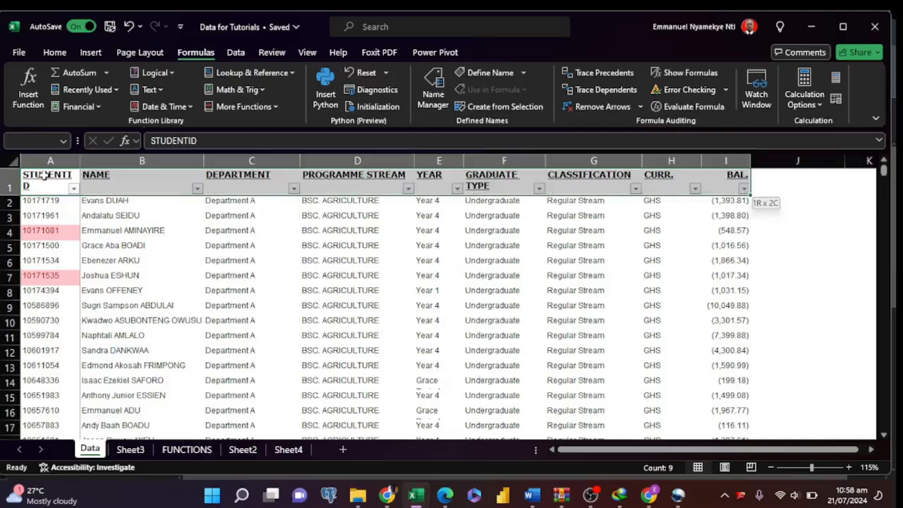
key("ctrl+shift+Down")
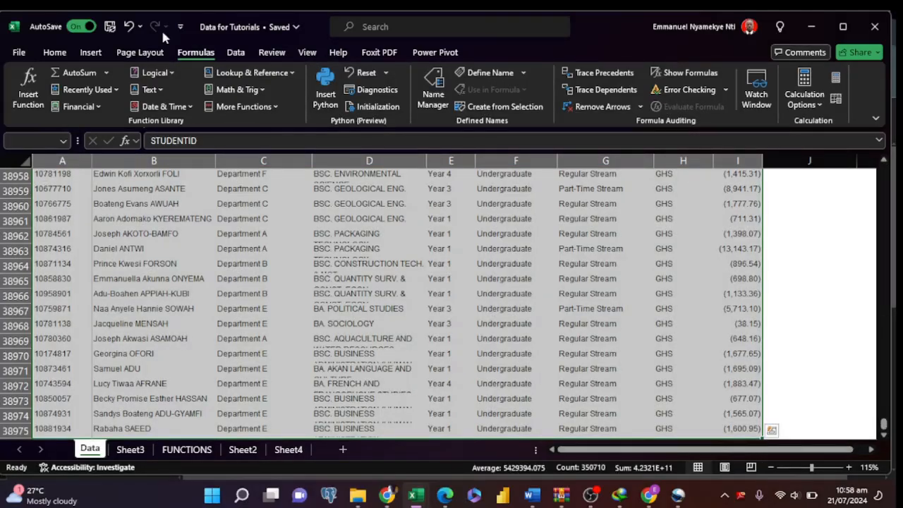
left_click(492, 110)
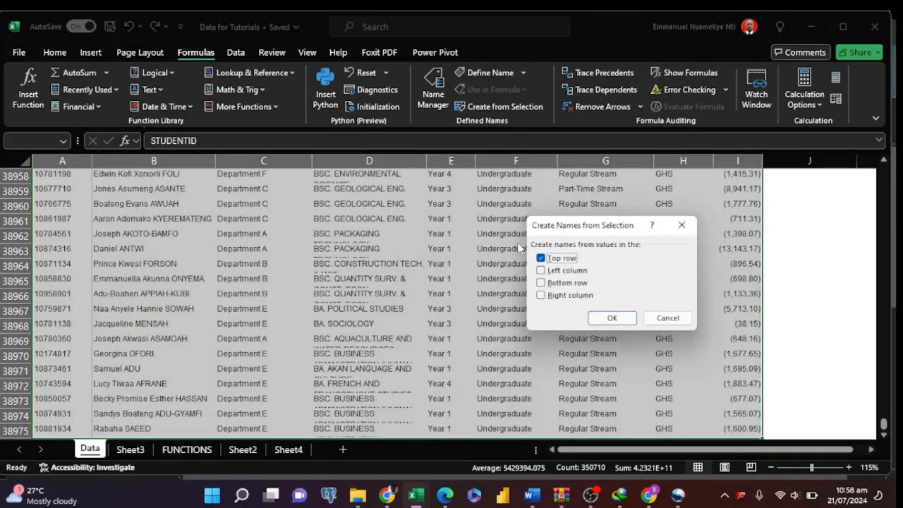
left_click(611, 318)
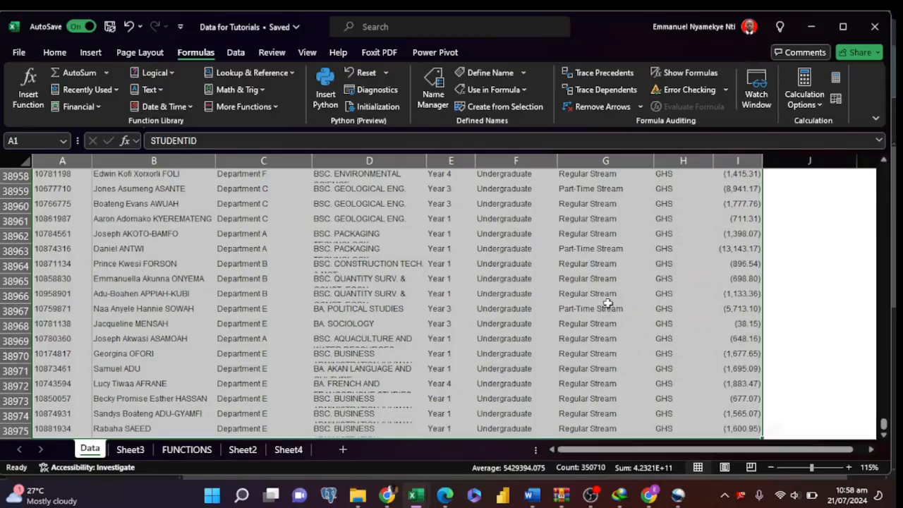
Step: Check the created names on the Data sheet by going to the BAL. named range and viewing the cells it covers
scroll(607, 303, "up", 20)
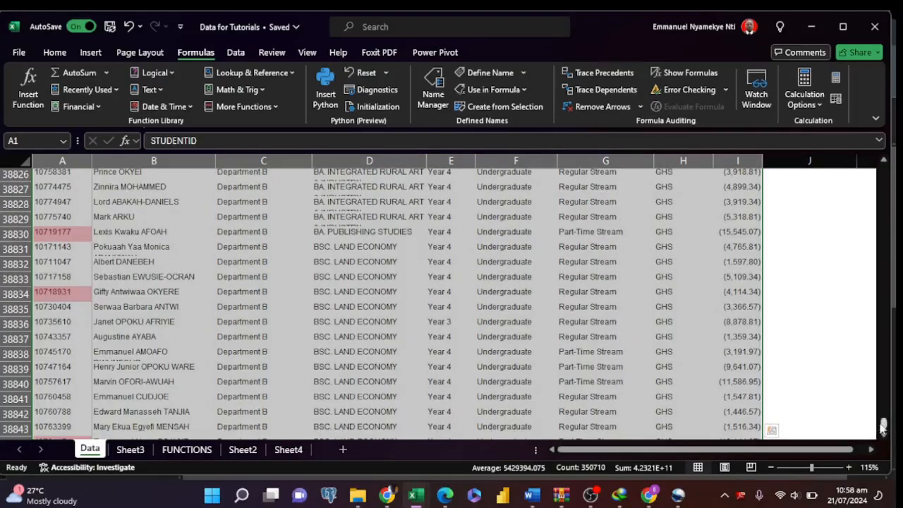
left_click_drag(884, 424, 884, 169)
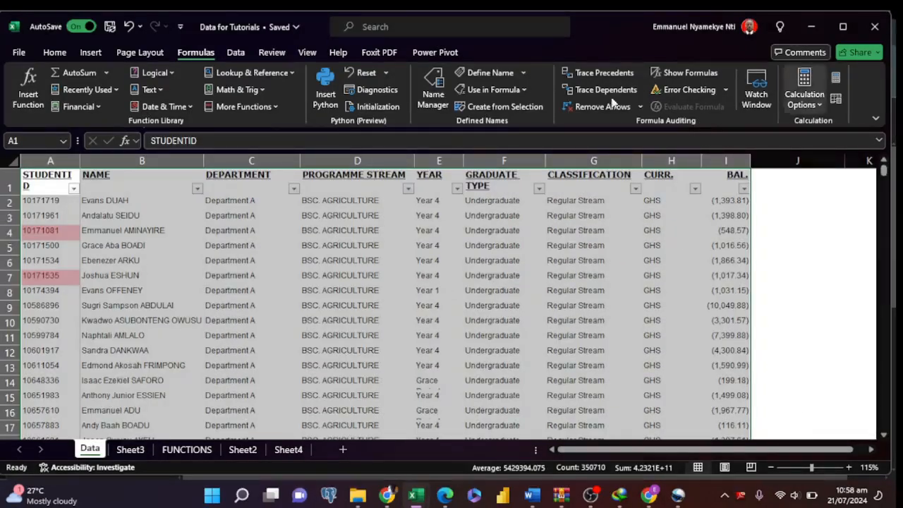
left_click(194, 260)
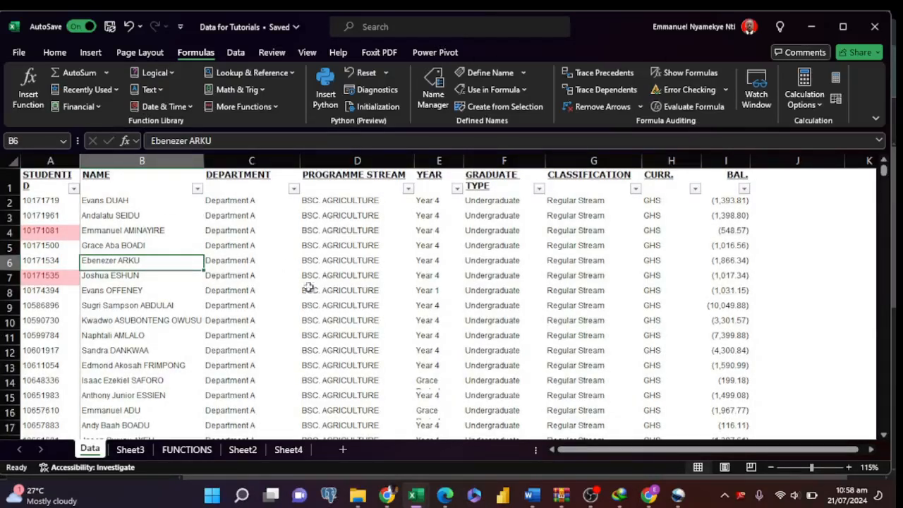
left_click(63, 140)
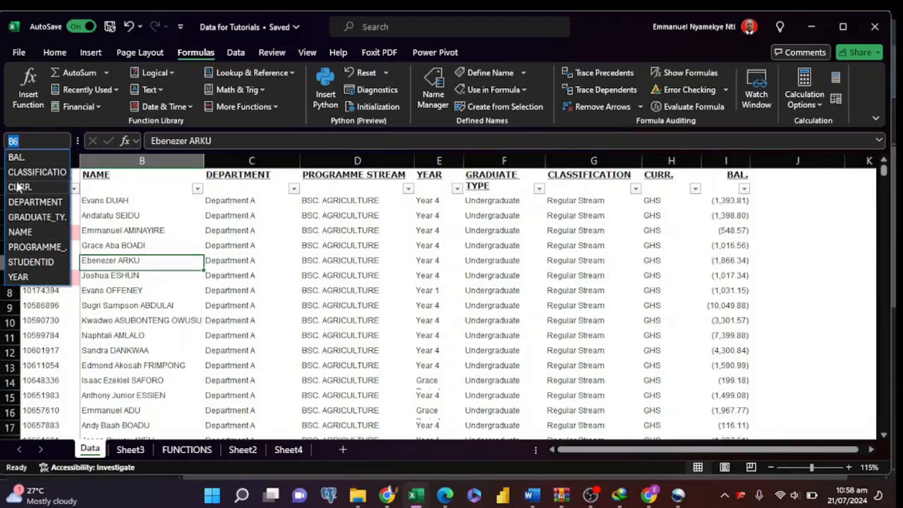
left_click(20, 156)
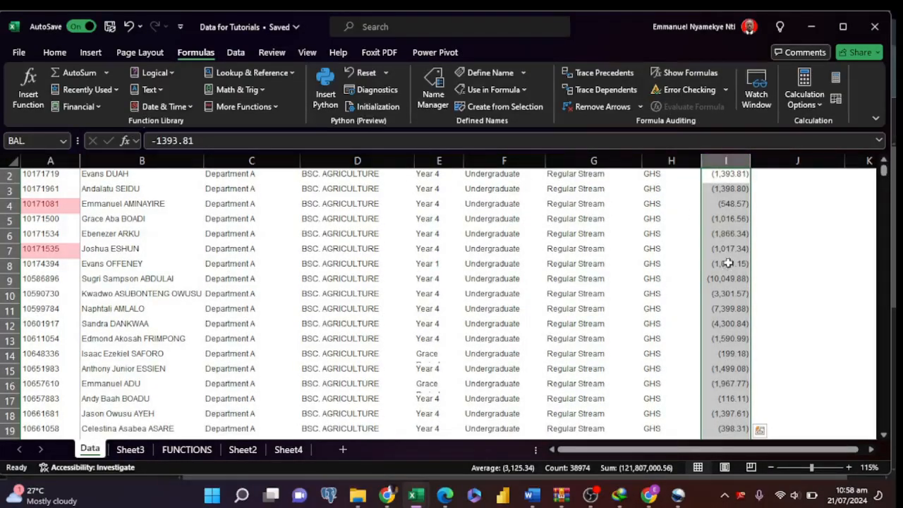
scroll(724, 265, "up", 1)
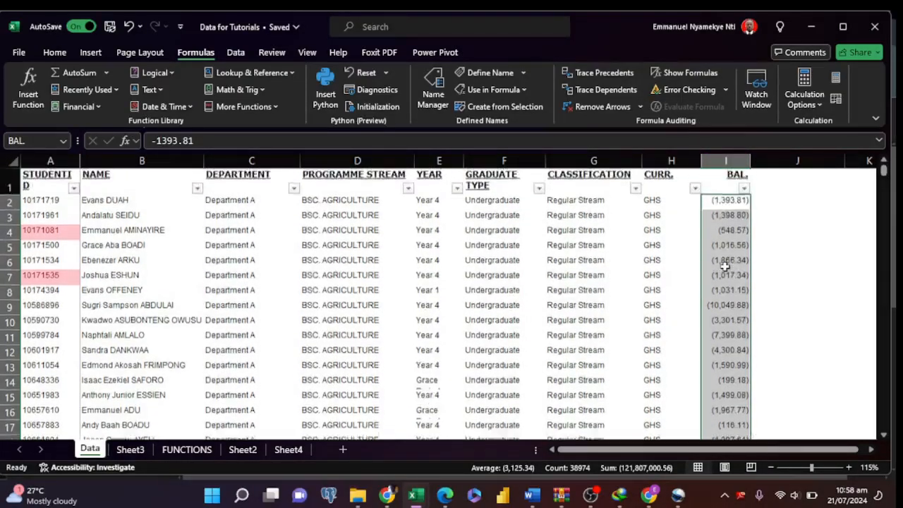
left_click(527, 266)
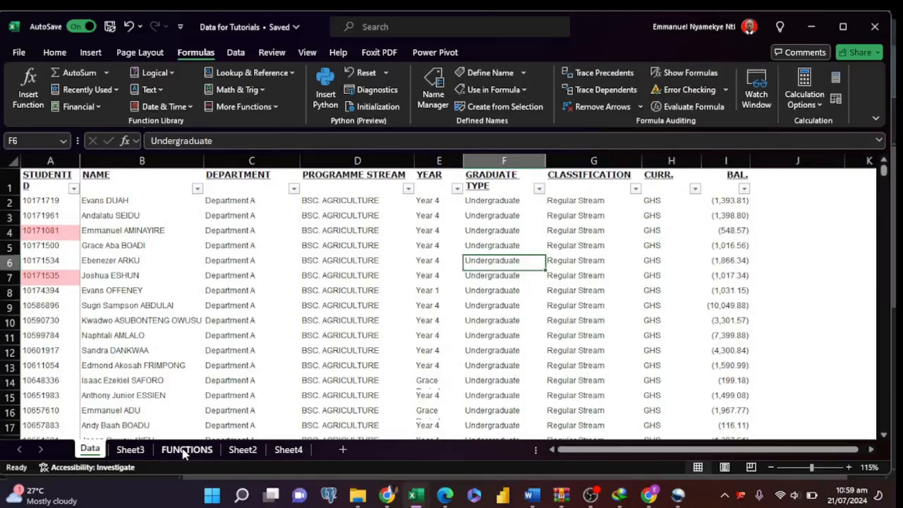
Step: On Sheet3, start a SUMIFS formula in cell D3 with the named range BAL. as the sum range
left_click(144, 449)
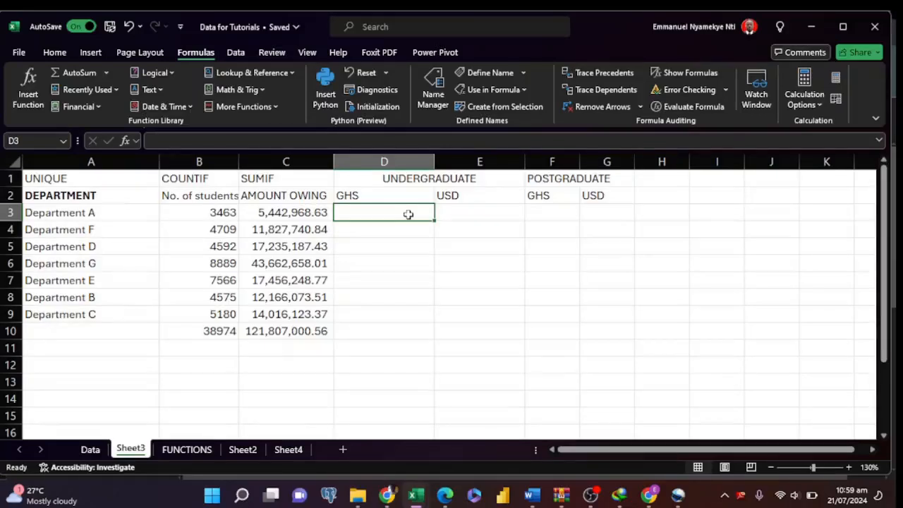
type("=")
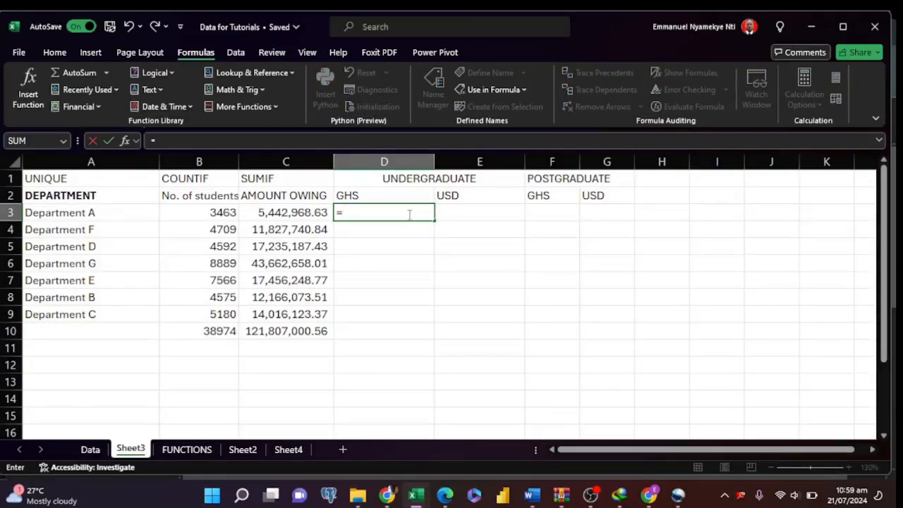
type("su")
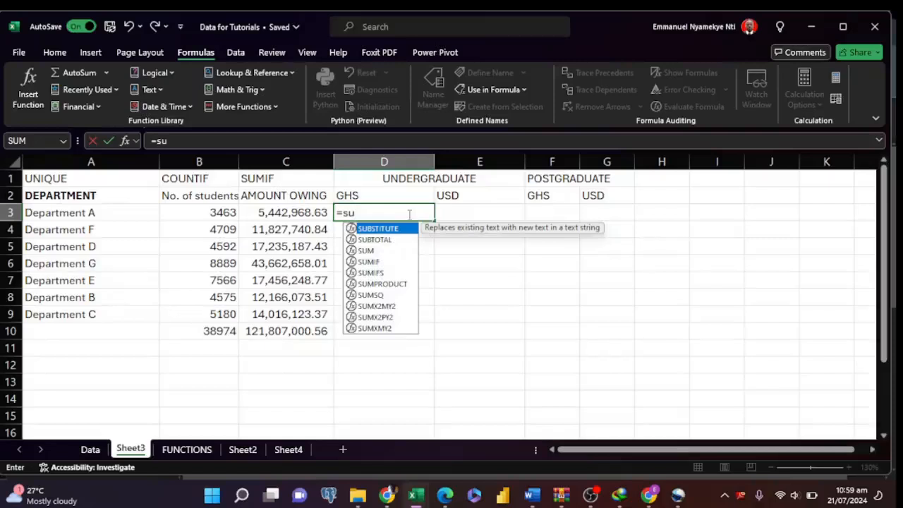
type("mifs")
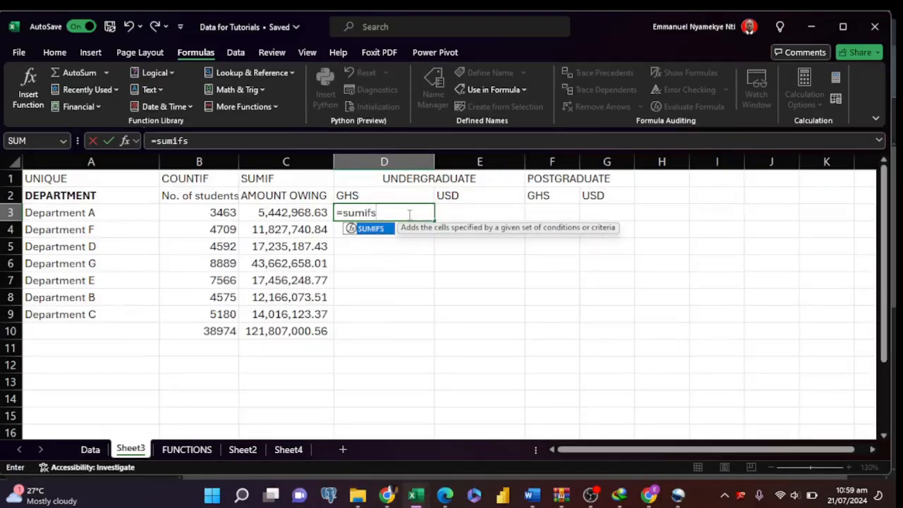
key("Tab")
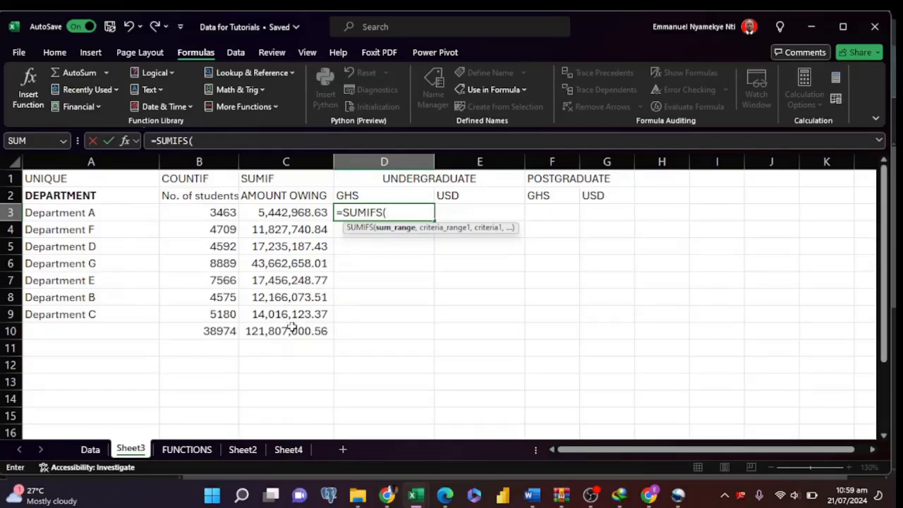
type("b")
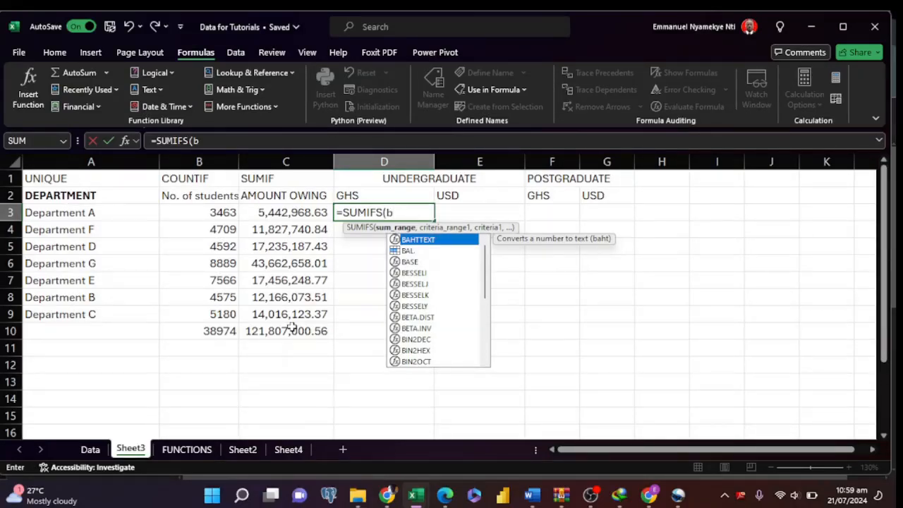
type("a")
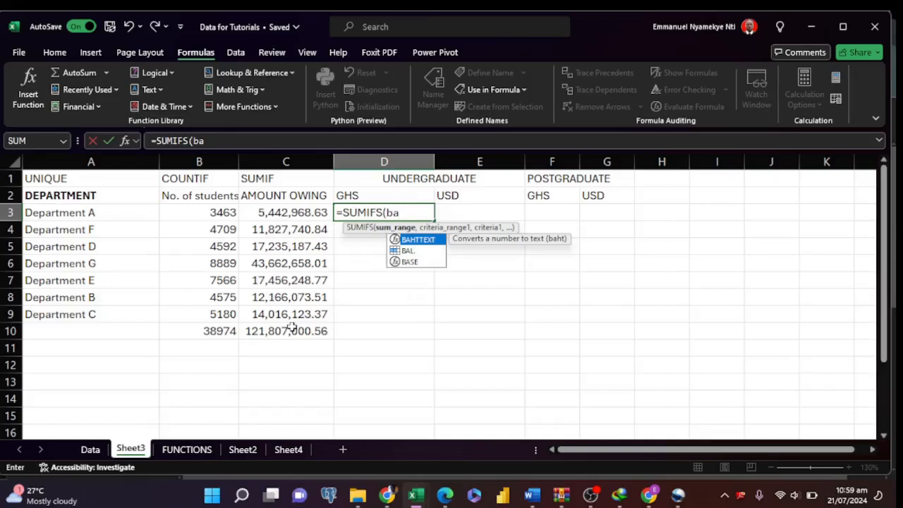
key("Down")
key("Tab")
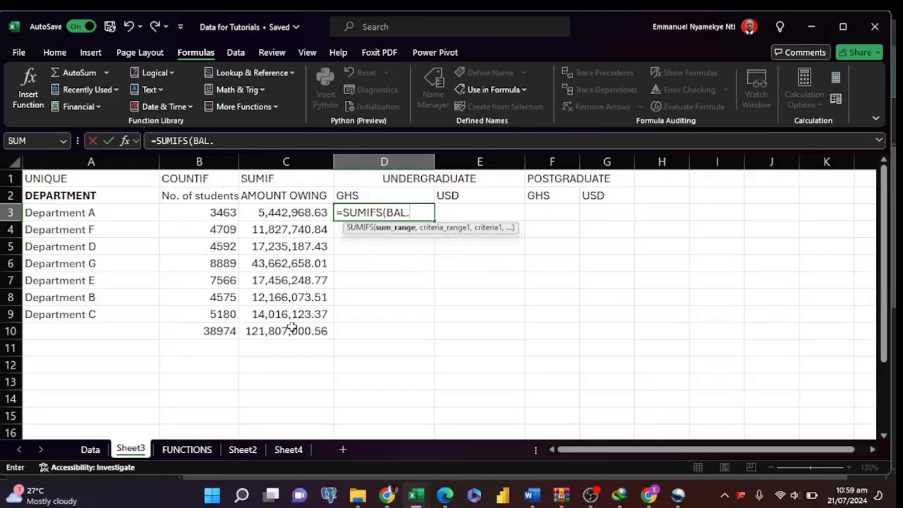
type(",")
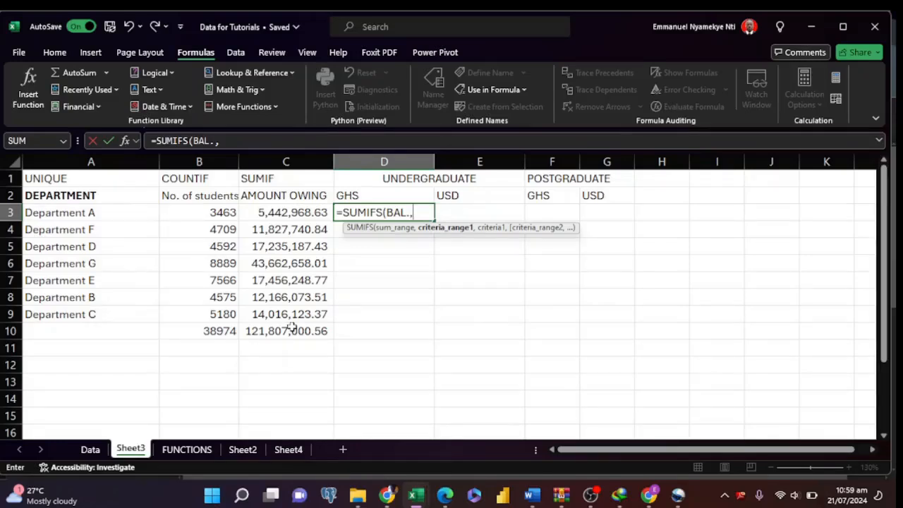
Step: Add the named range DEPARTMENT as the first criteria range with "Department A" as its criterion in the SUMIFS formula
type("d")
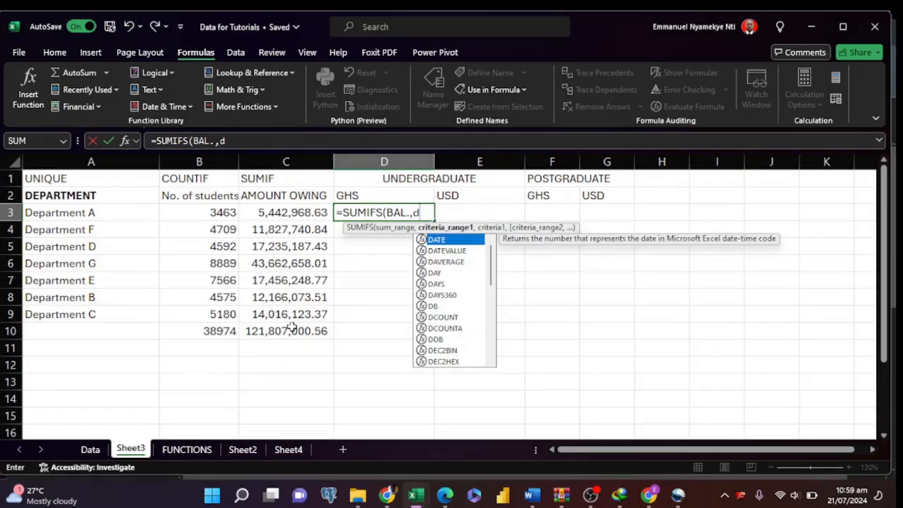
type("e")
key("Down")
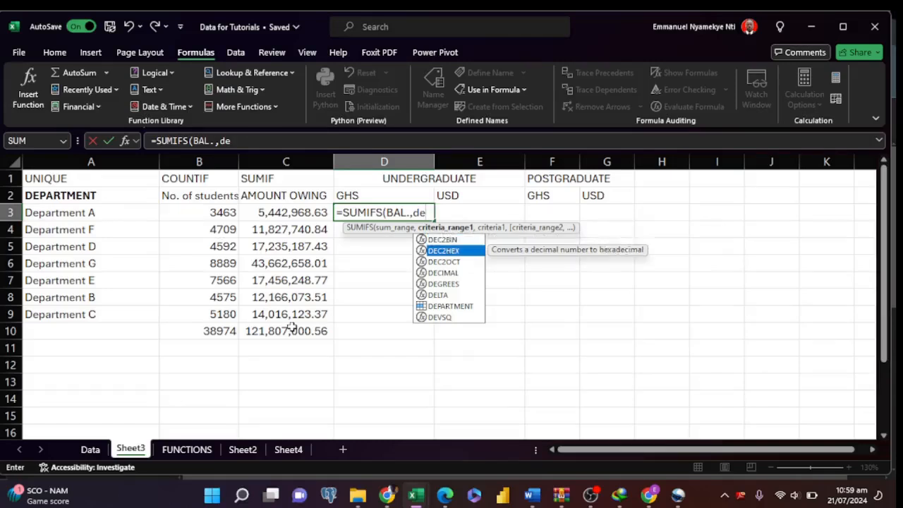
key("Down")
key("Down")
key("Down")
key("Down")
key("Down")
key("Tab")
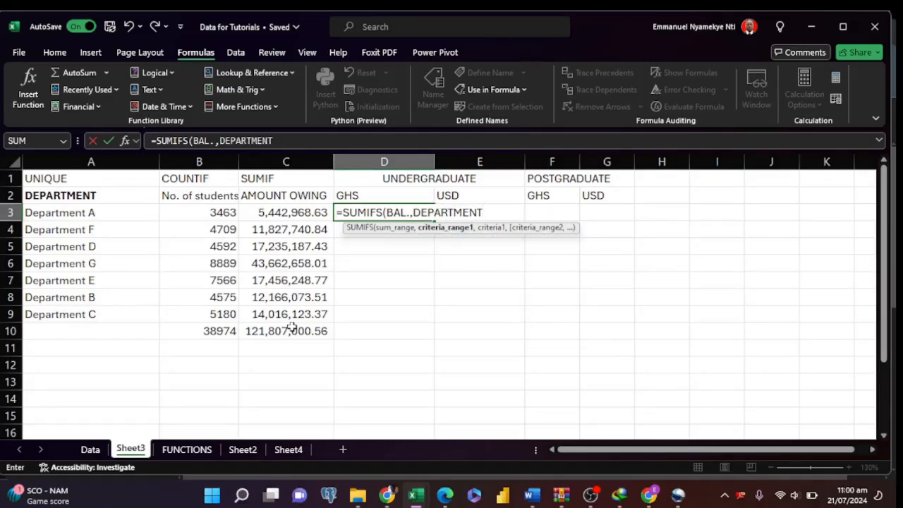
type(",")
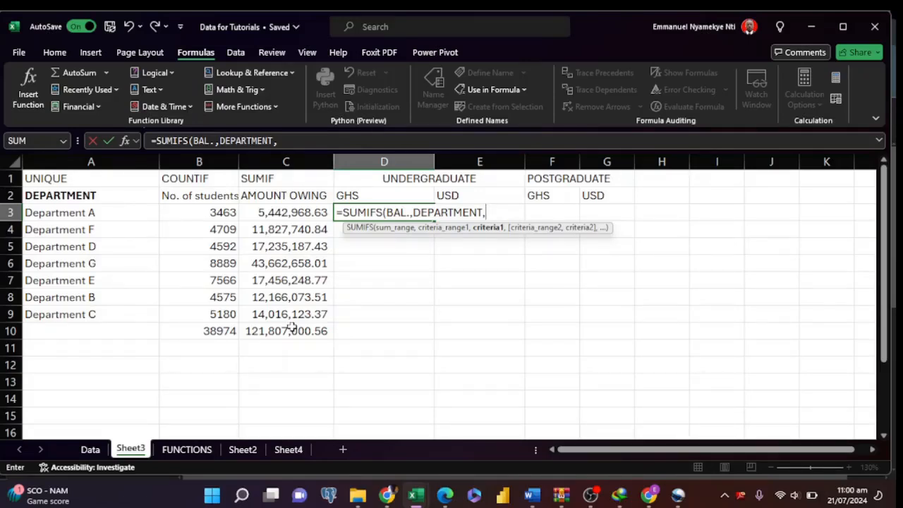
type("\"Department")
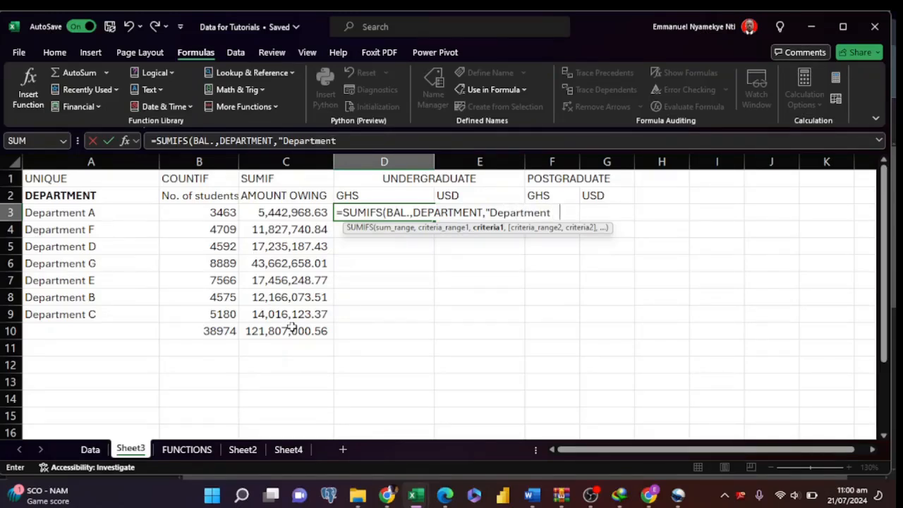
type(" A\",")
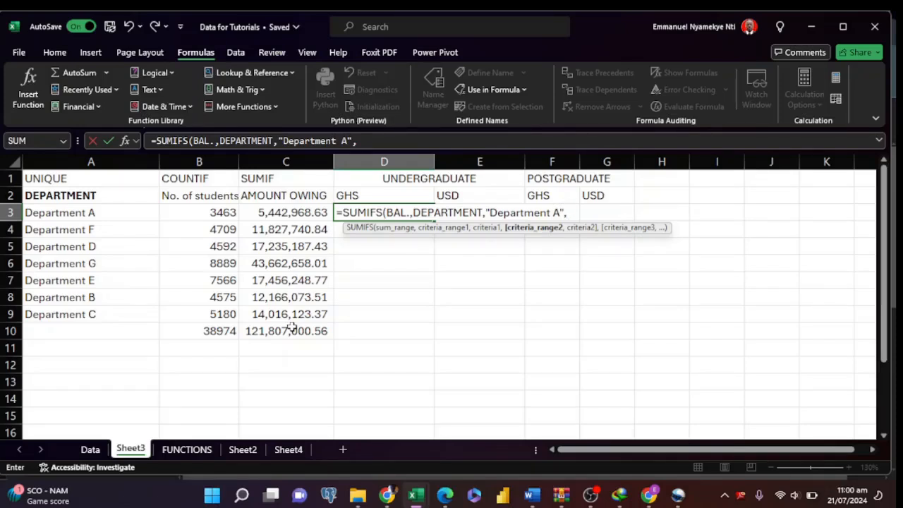
Step: Add the named range GRADUATE_TYPE as the second criteria range with "Undergraduate" as its criterion
type("gr")
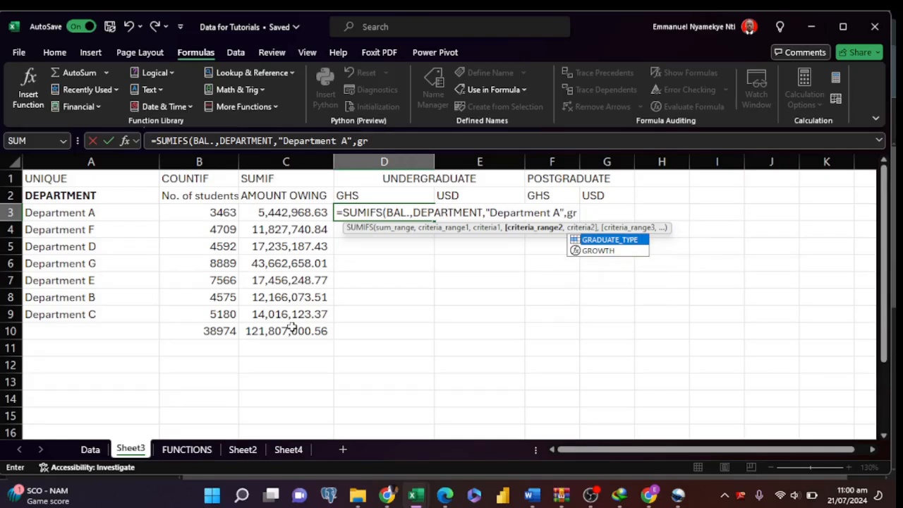
key("Tab")
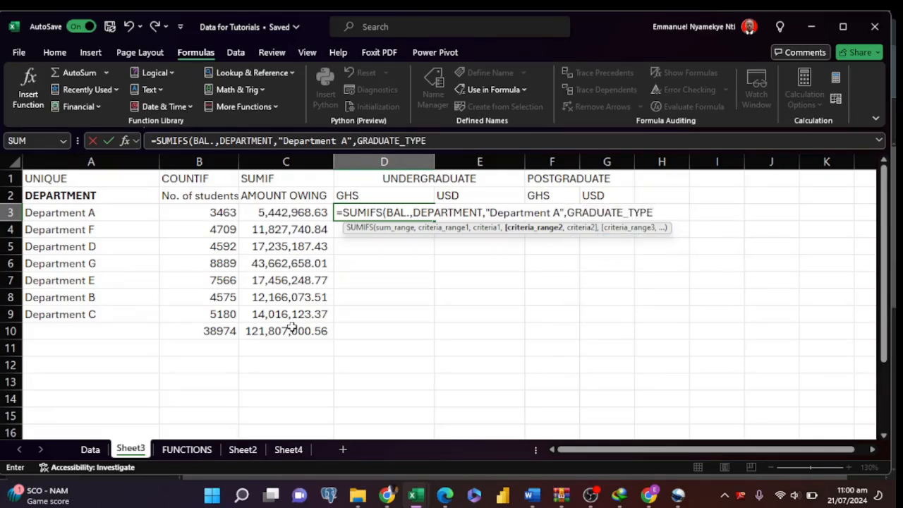
type("=")
key("BackSpace")
type(",")
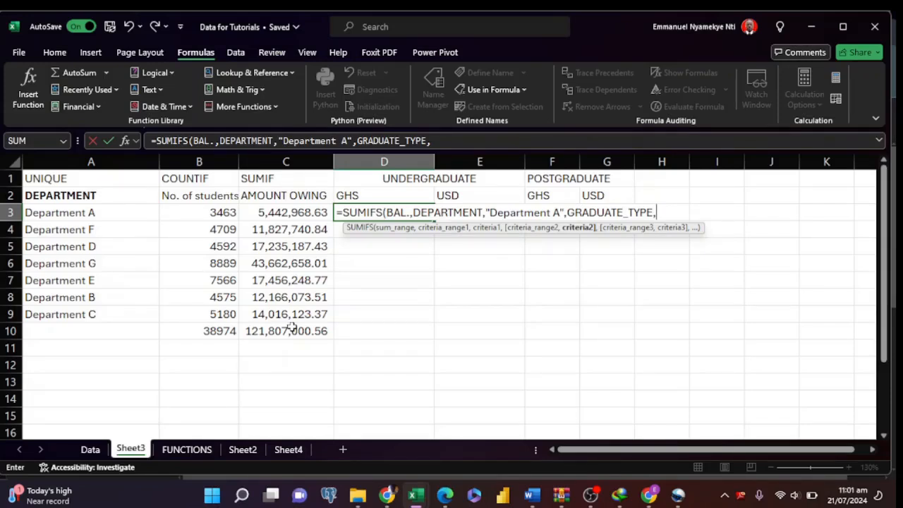
type("\"Undergra")
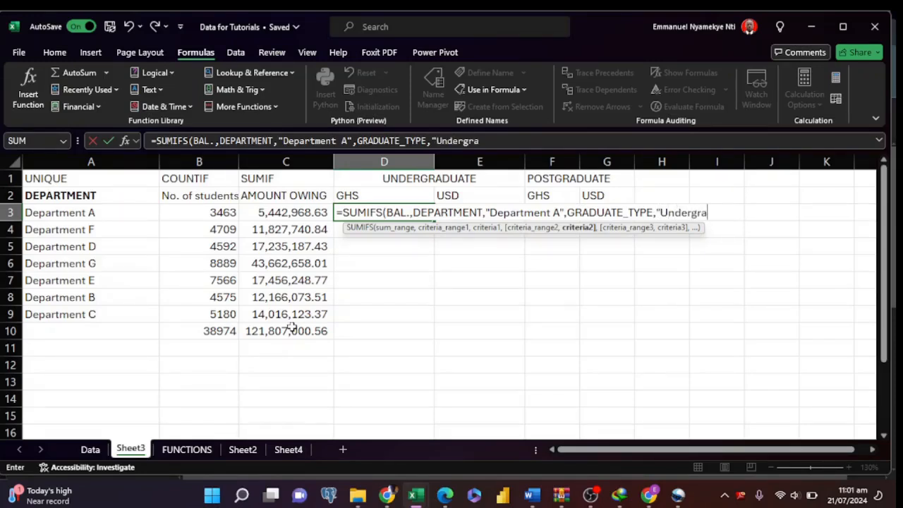
type("duate\",")
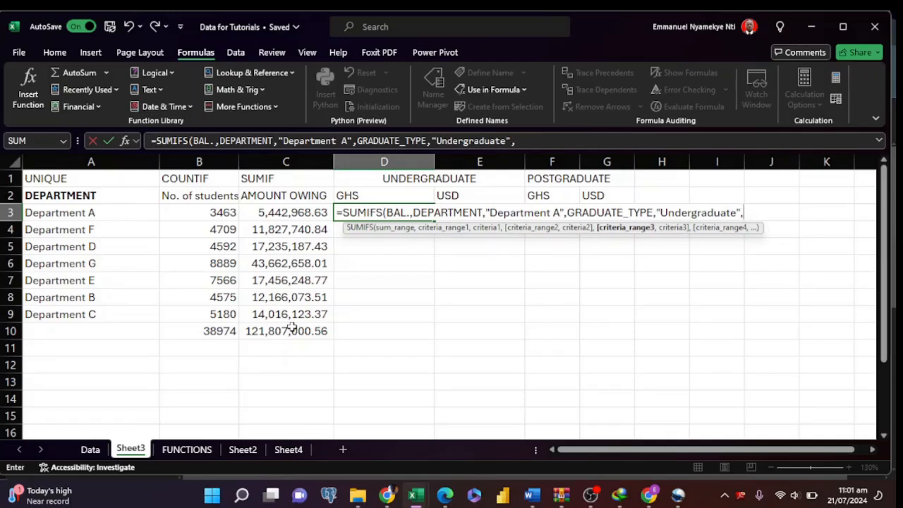
Step: Add the named range CURR. as the third criteria range with "GHS" as its criterion and complete the SUMIFS formula in D3
type("cu")
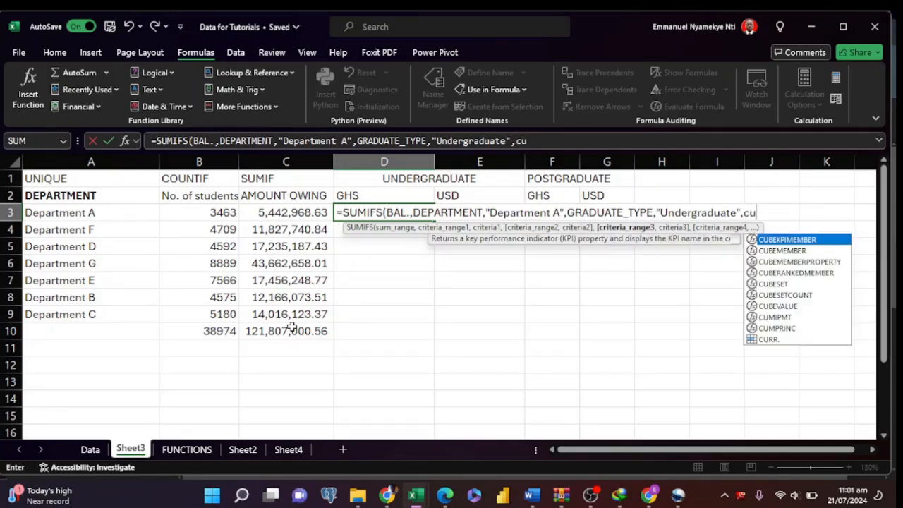
key("Down")
key("Down")
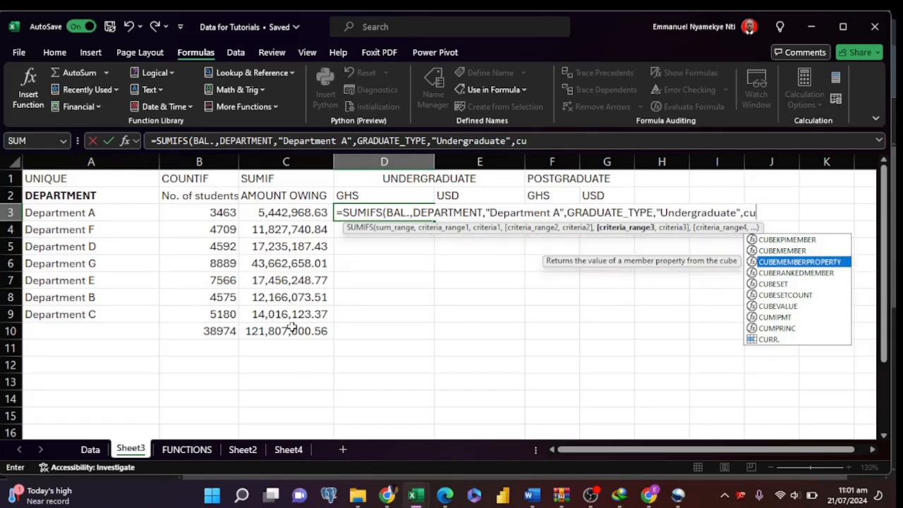
key("Down")
key("Down")
key("Down")
key("Down")
key("Down")
key("Down")
key("Down")
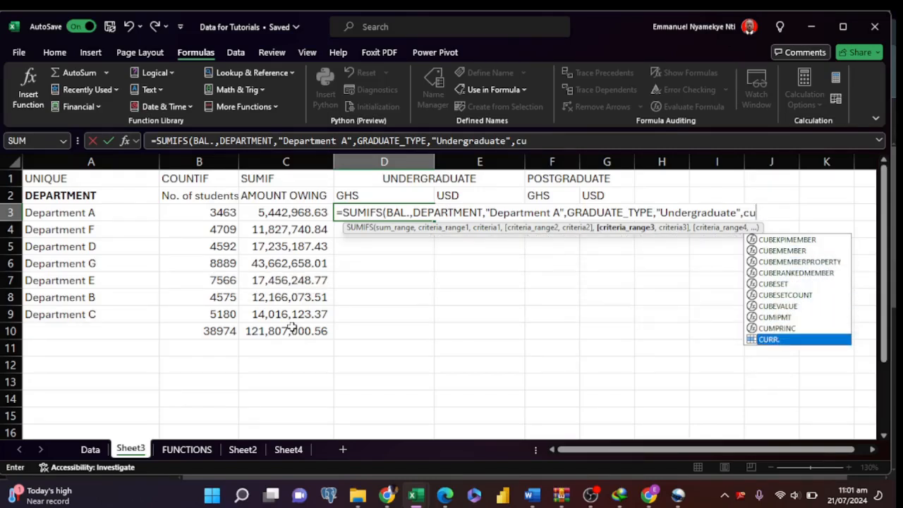
key("Tab")
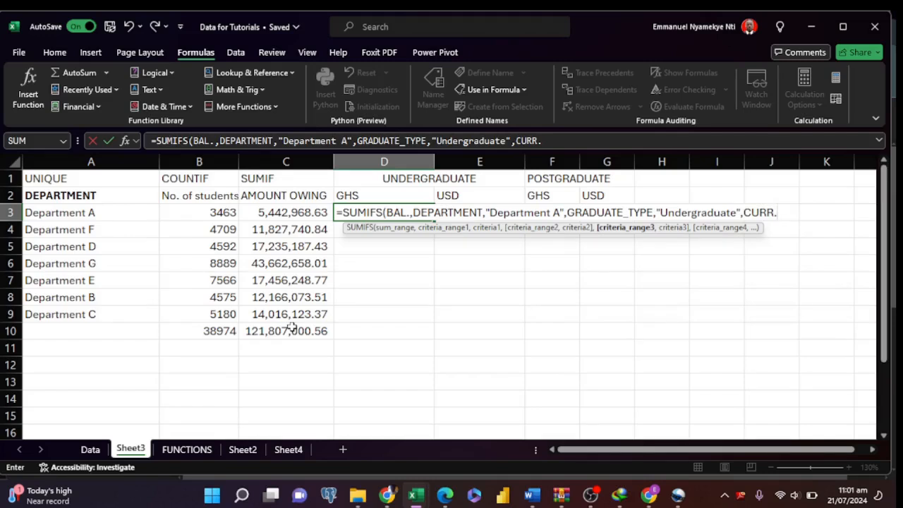
type(",")
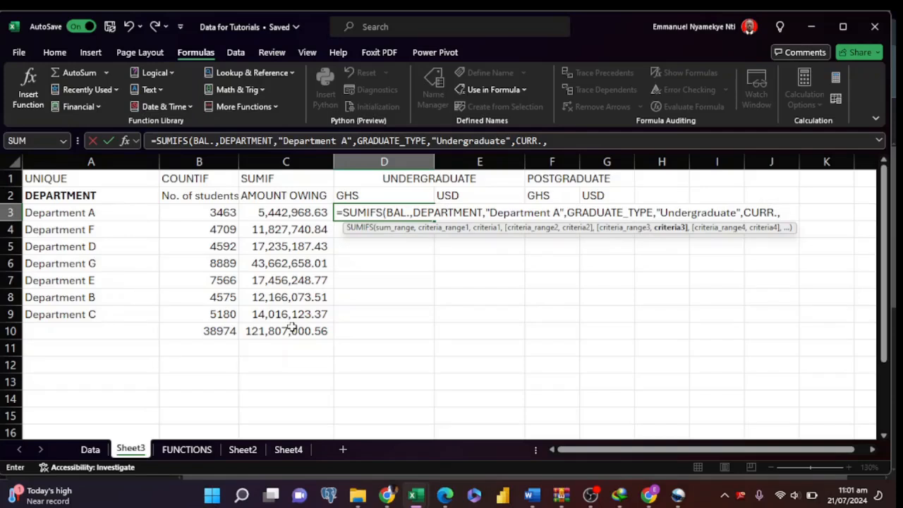
type("\"GHS\")")
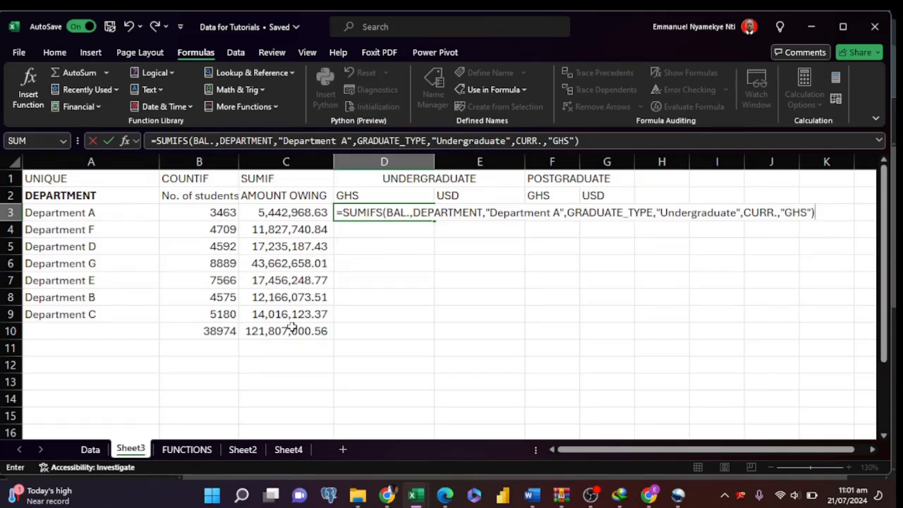
key("Return")
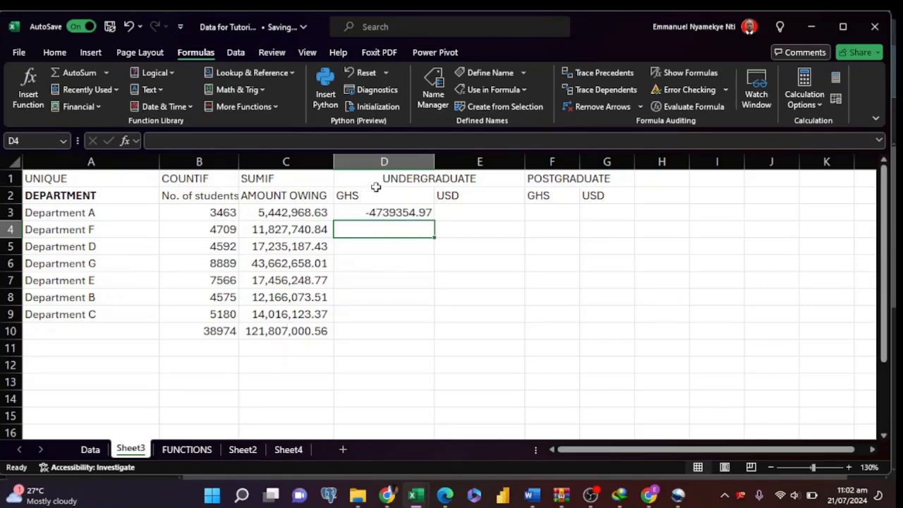
Step: Apply the comma number style to the Department A undergraduate GHS total in cell D3
left_click(375, 212)
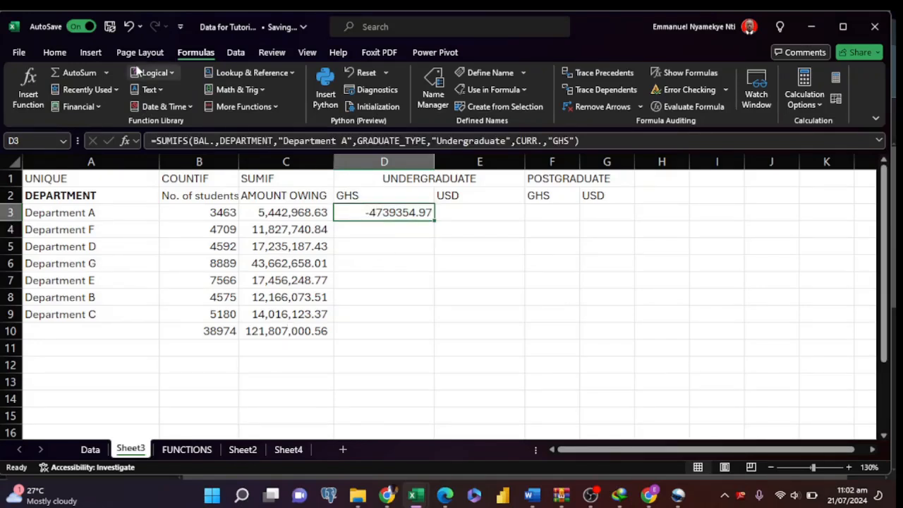
left_click(59, 50)
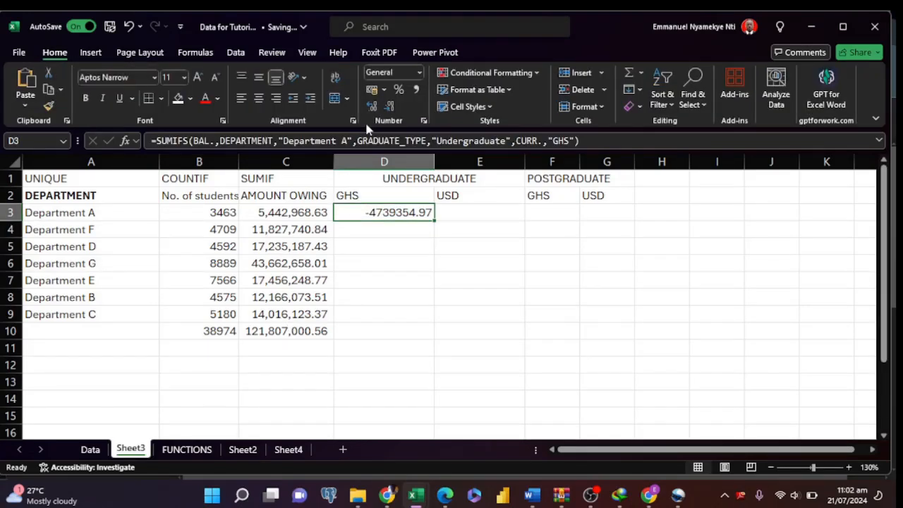
left_click(416, 89)
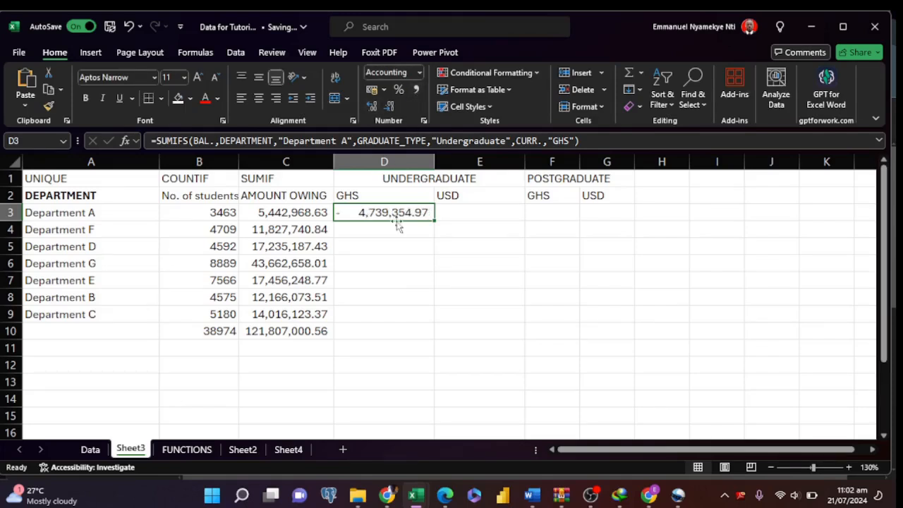
Step: Negate the D3 formula by inserting a minus sign between the equals sign and SUMIFS
left_click(382, 230)
left_click(372, 211)
left_click(158, 140)
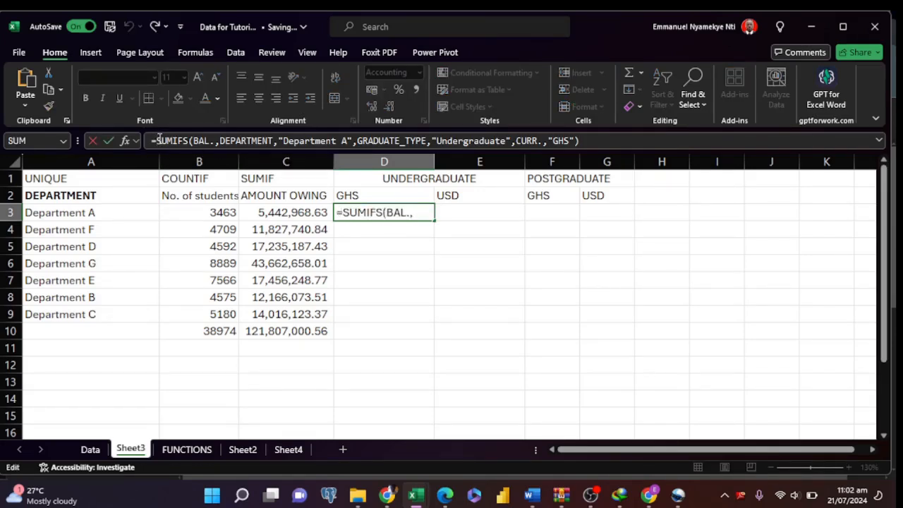
type("-")
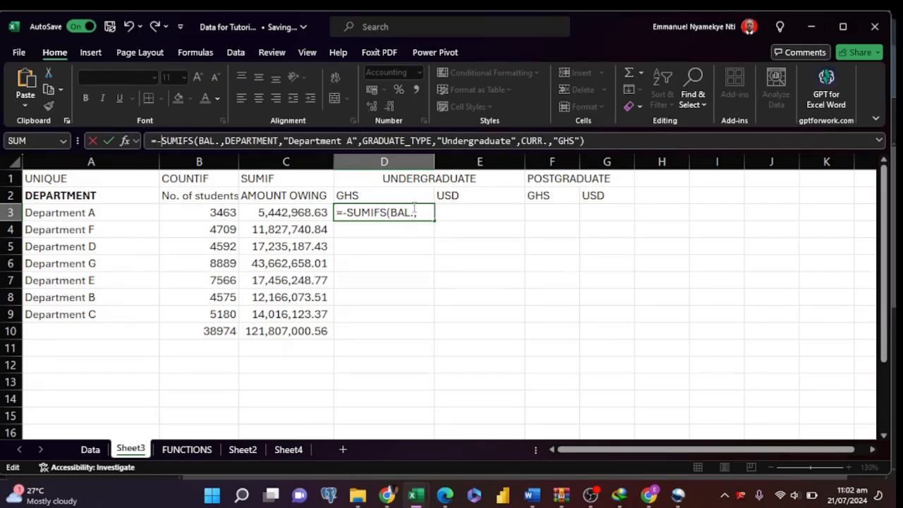
key("Return")
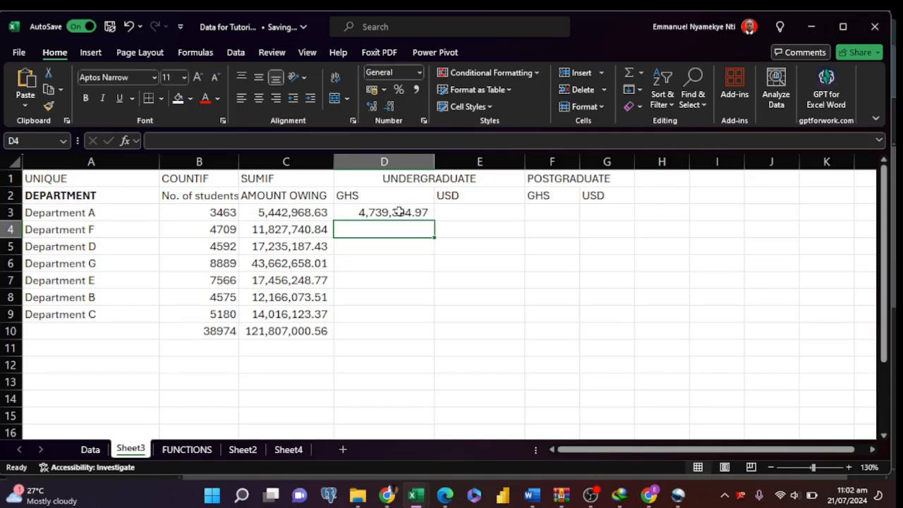
left_click(390, 212)
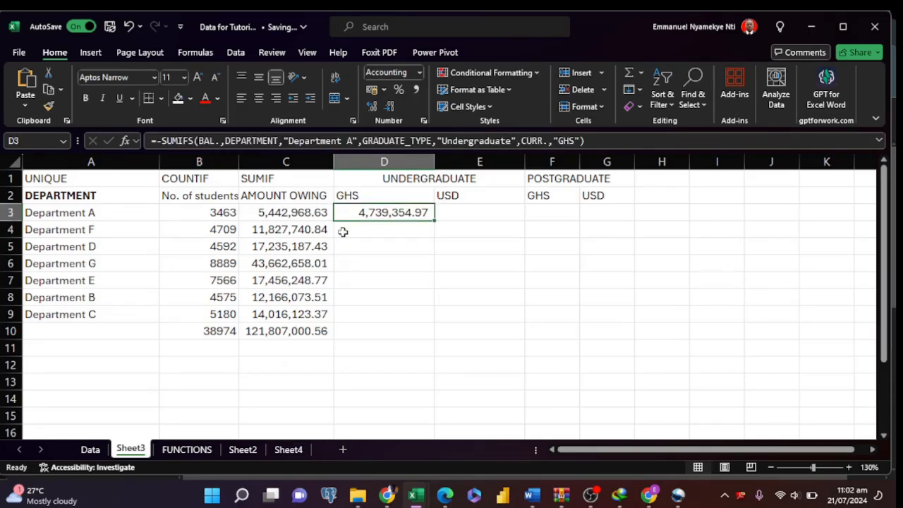
left_click(397, 233)
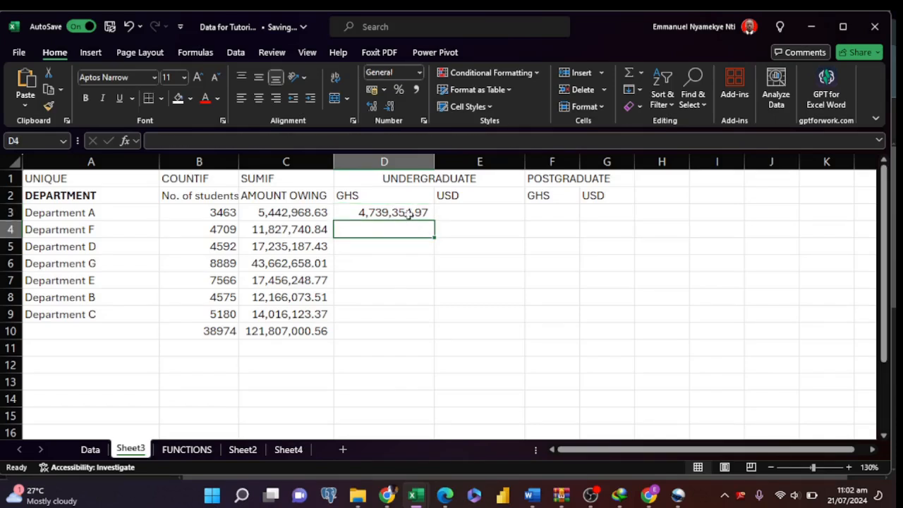
Step: Start a SUMIFS formula in cell E3, under undergraduate USD, with the named range BAL. as the sum range
left_click(454, 212)
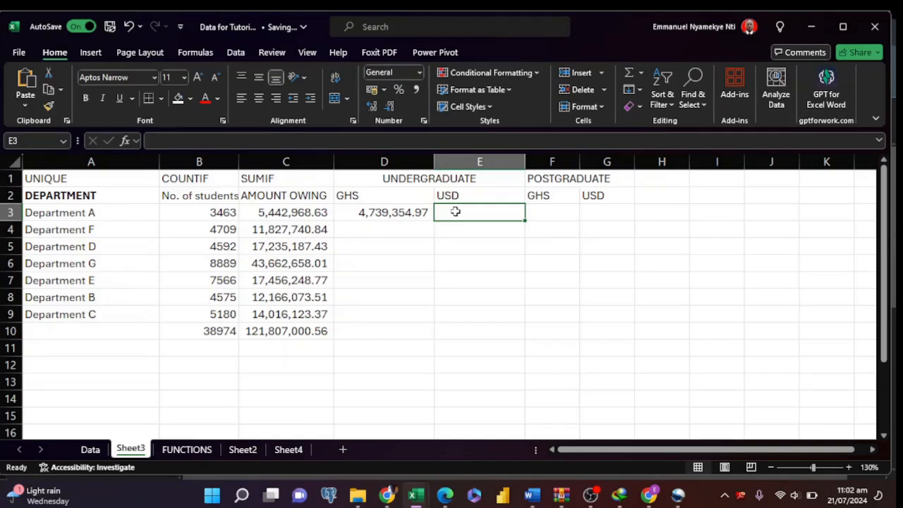
type("=")
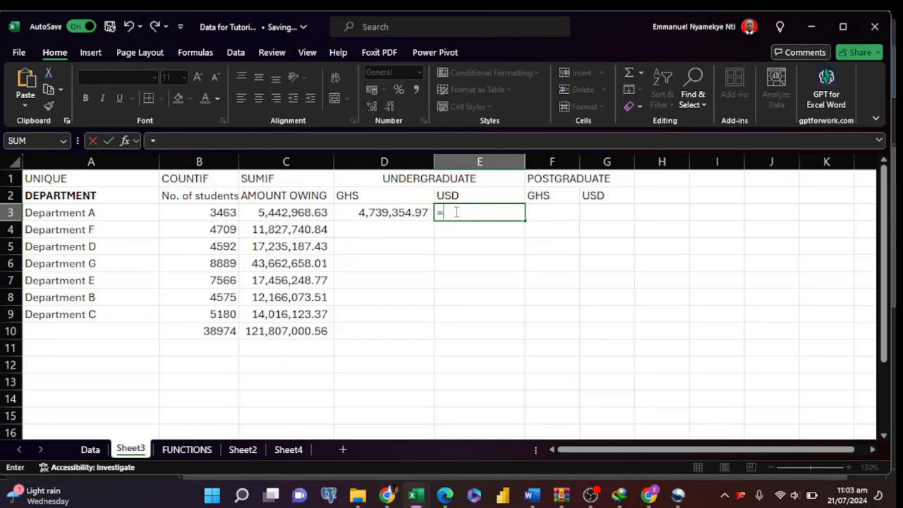
type("SUM")
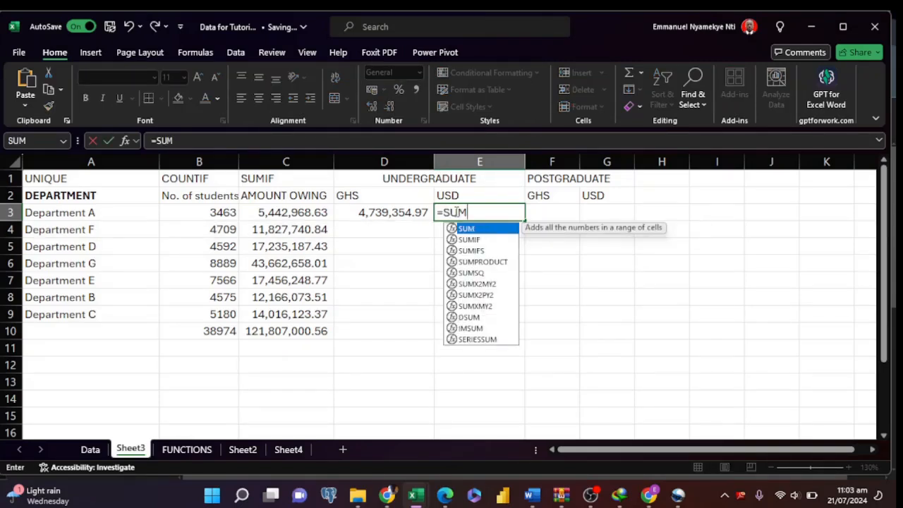
type("FS")
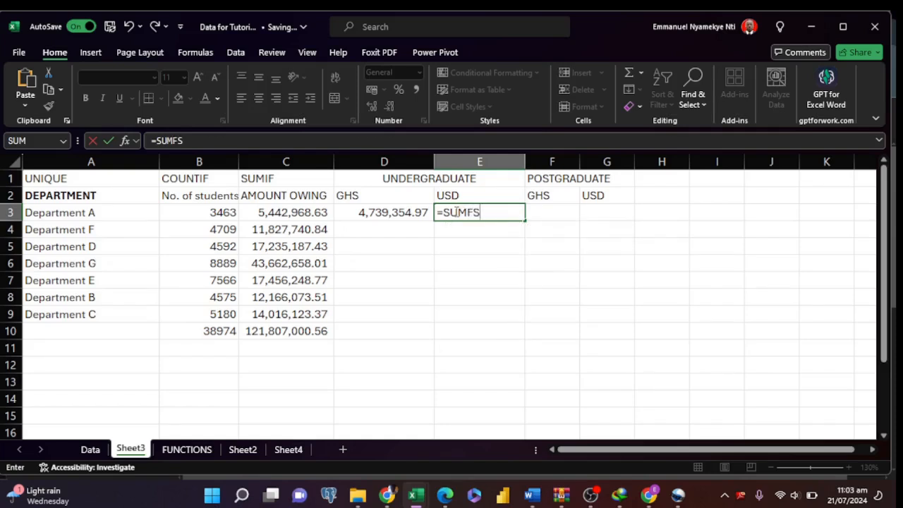
key("BackSpace")
key("BackSpace")
type("I")
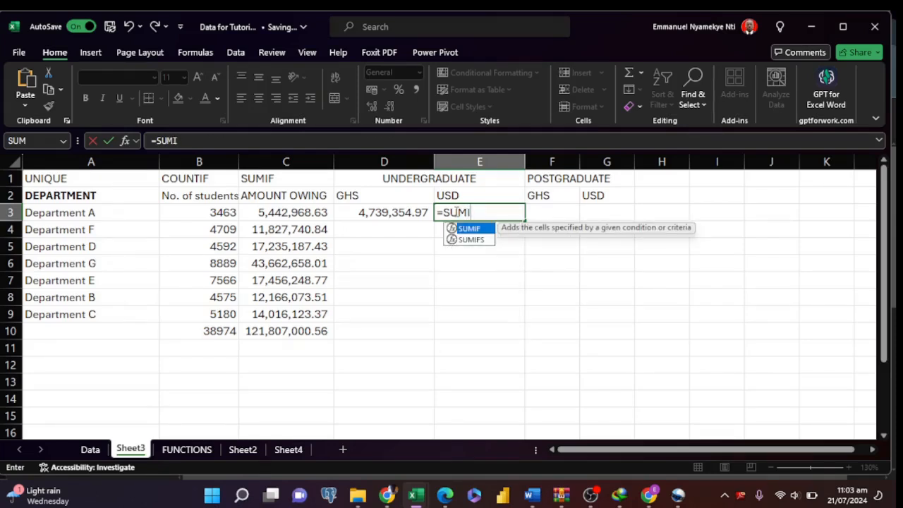
type("FS ")
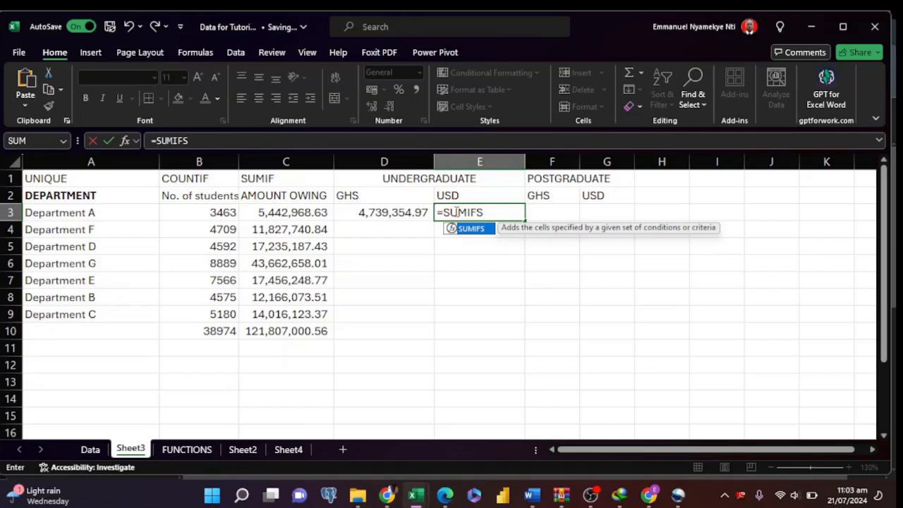
type("(")
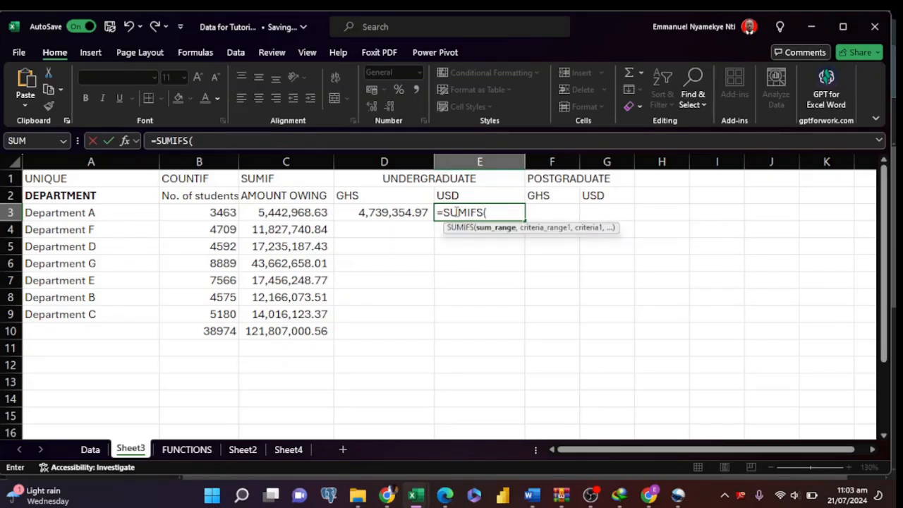
type("BAL")
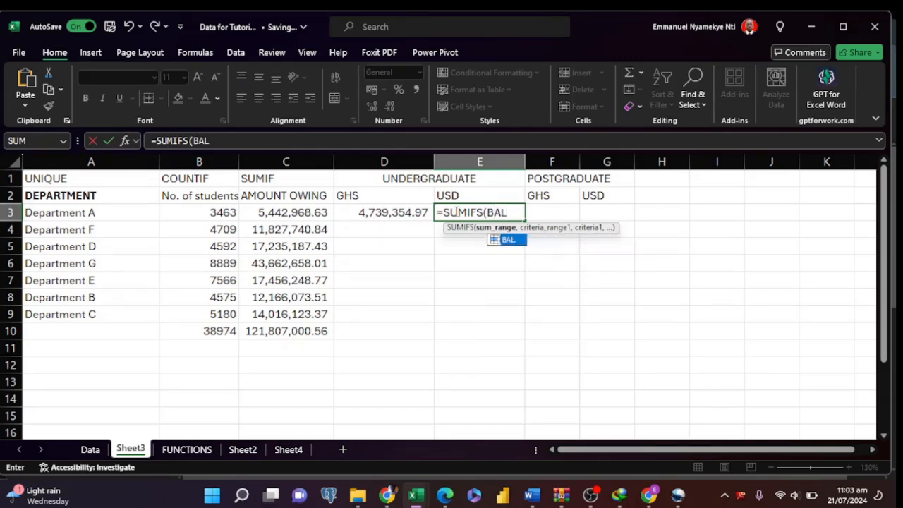
key("Tab")
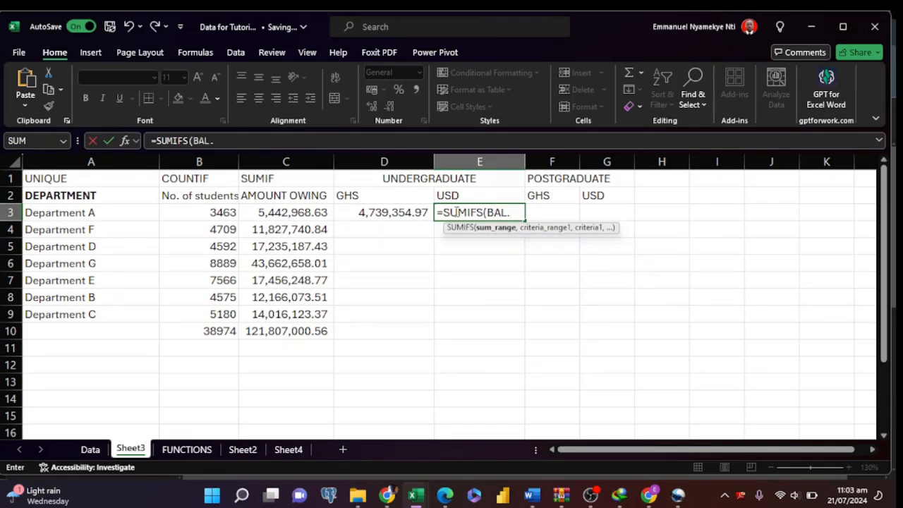
type(",")
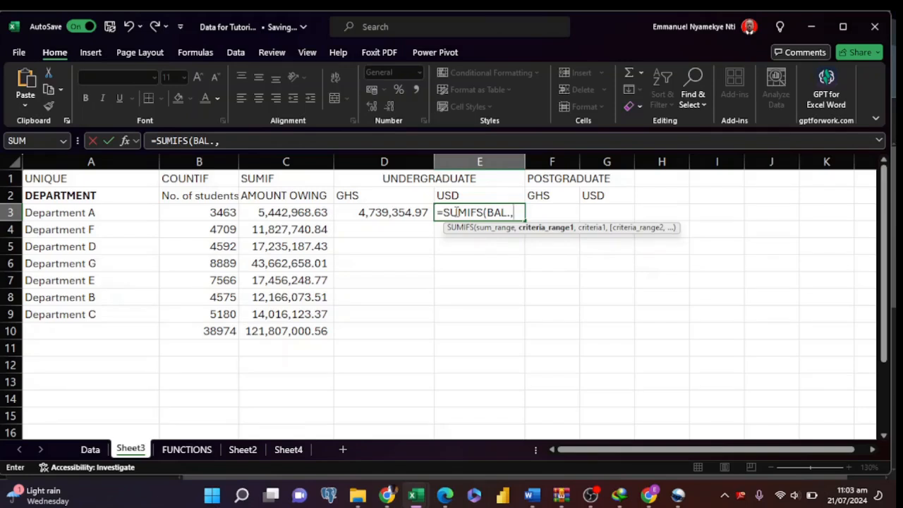
Step: Add DEPARTMENT as the first criteria range with "Department A" as its criterion in the E3 formula
type("DEP")
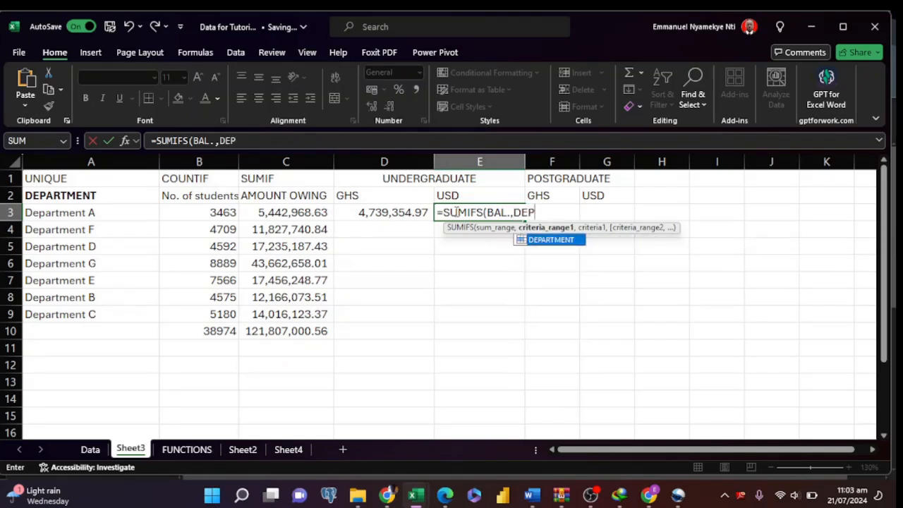
key("Tab")
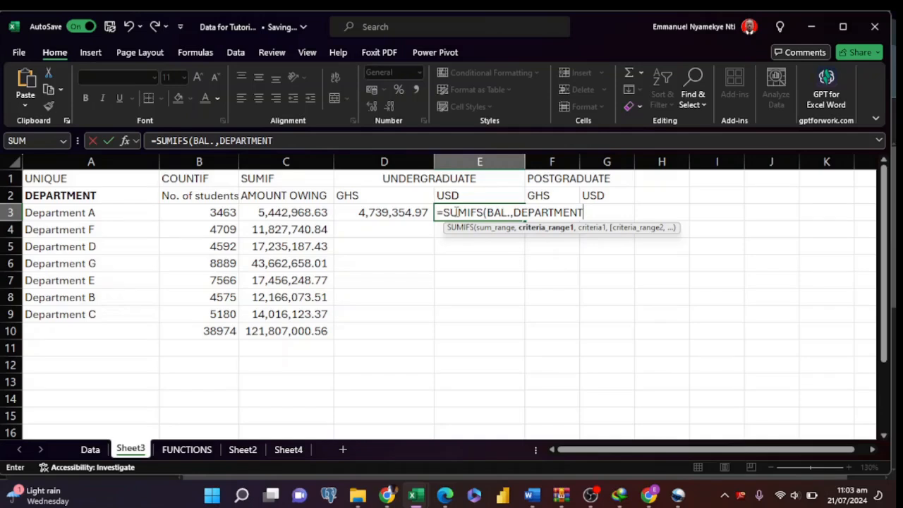
type(",")
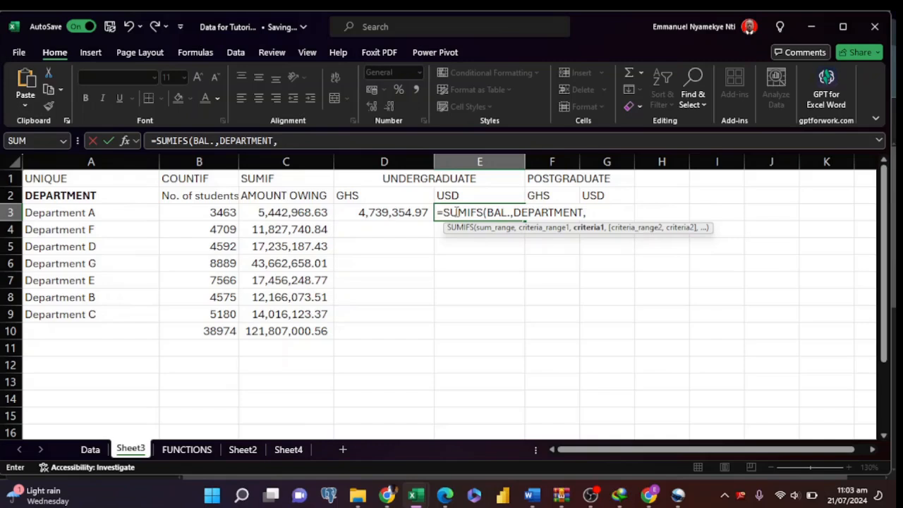
type("\"D")
key("BackSpace")
type("Department")
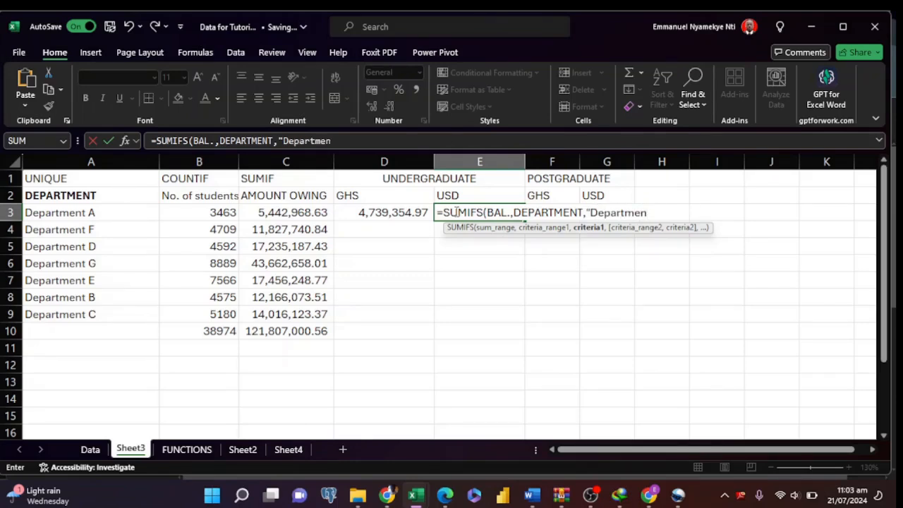
key("BackSpace")
type("t A\",")
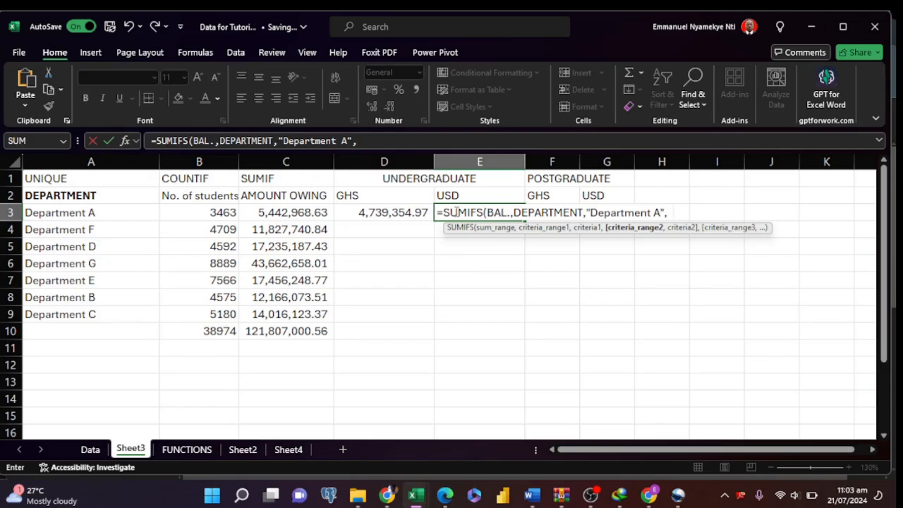
Step: Add GRADUATE_TYPE as the second criteria range with "Undergraduate" as its criterion in the E3 formula
type("gr")
key("Tab")
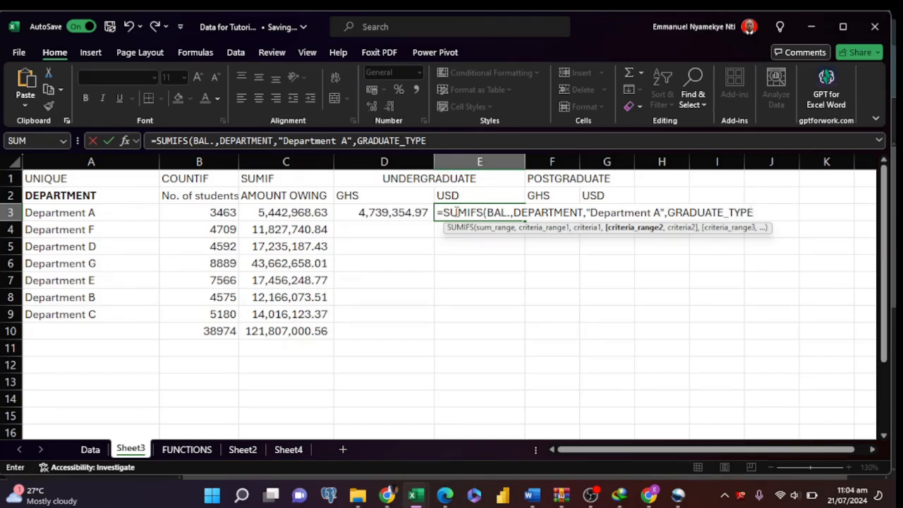
type(",")
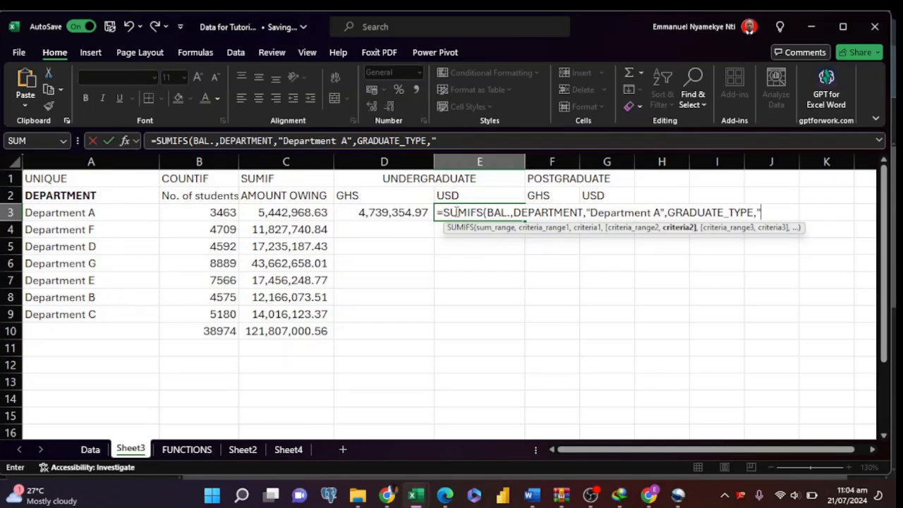
type("Under")
type("graduate")
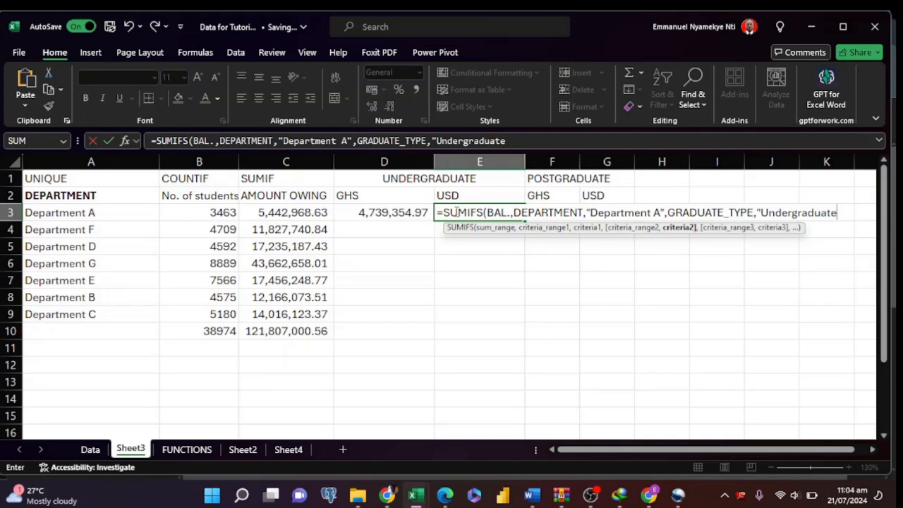
type("\",")
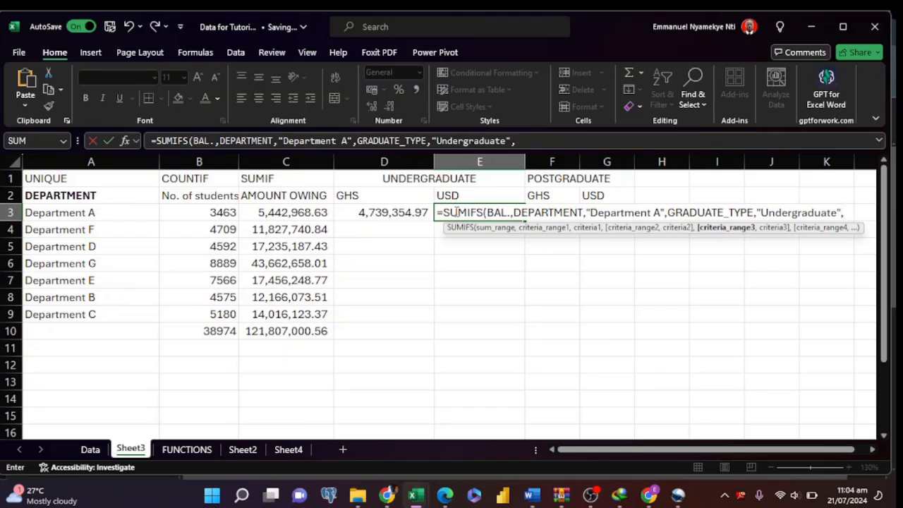
Step: Add CURR. as the third criteria range with "USD" as its criterion and close the E3 formula's parenthesis
type("c")
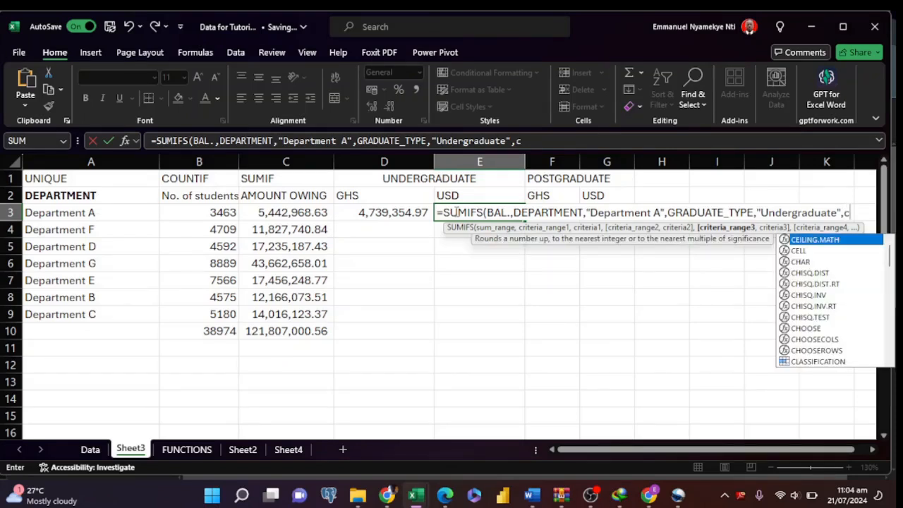
type("urr")
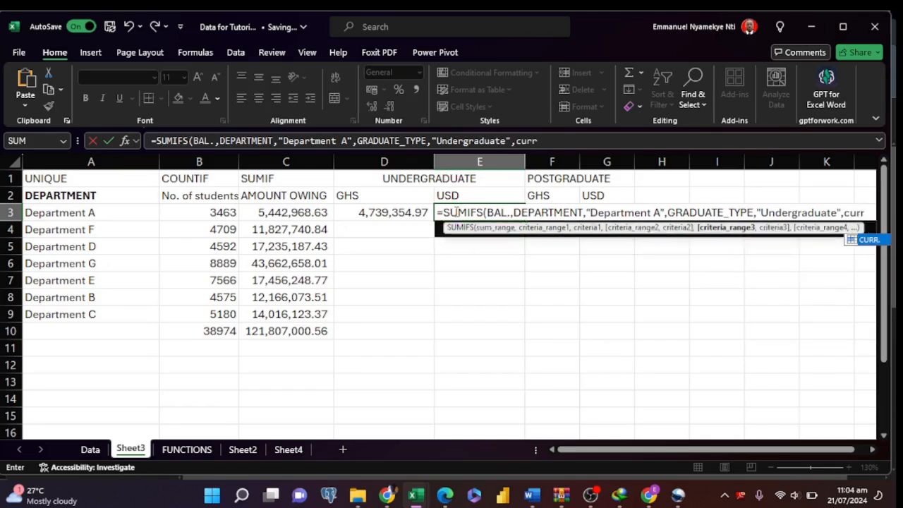
key("Tab")
type(",")
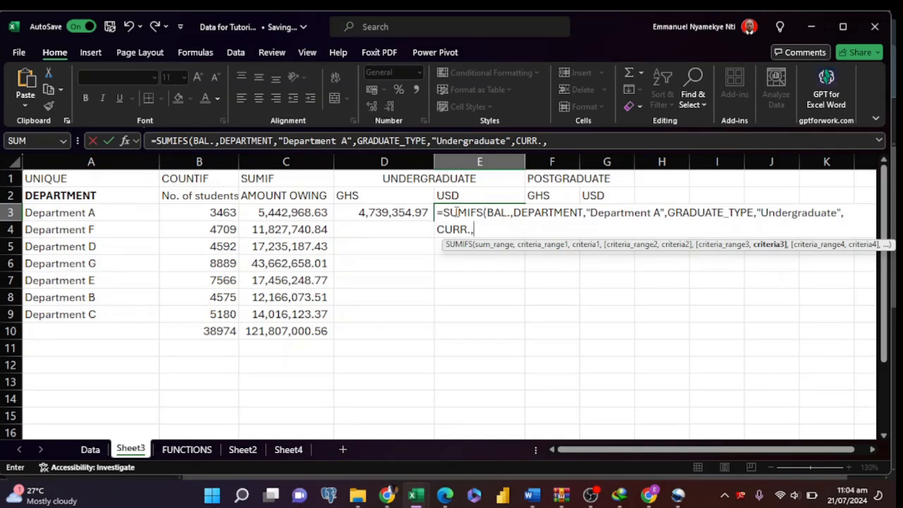
type("\"USD\")")
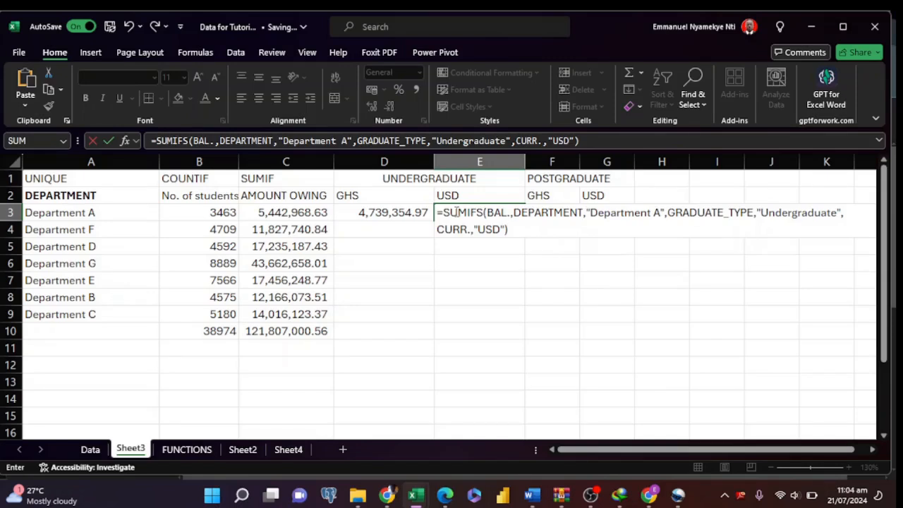
Step: Negate the E3 formula with a minus sign before SUMIFS, and apply the comma number style to E3
left_click(444, 212)
key("Return")
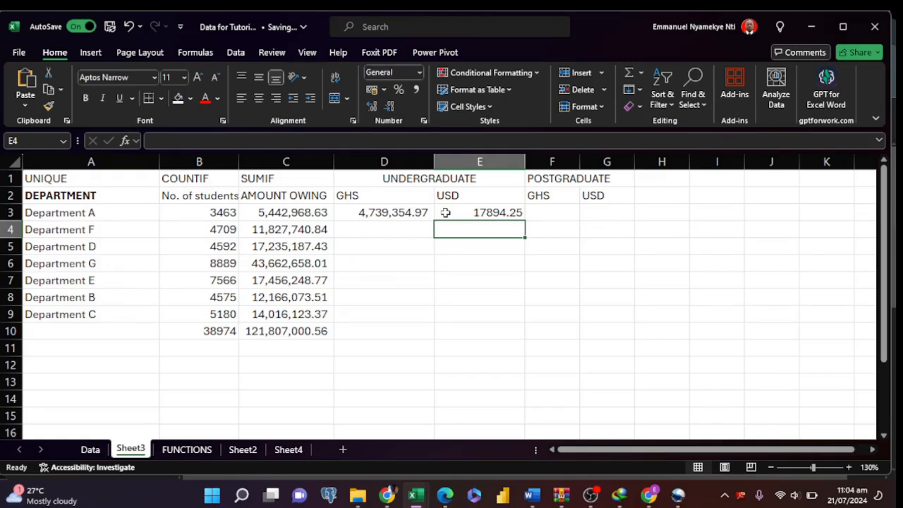
left_click(445, 212)
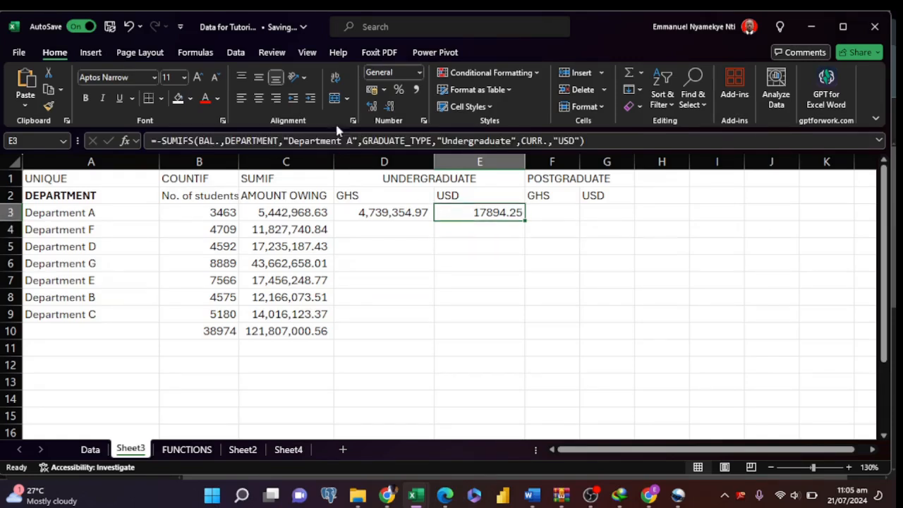
left_click(417, 89)
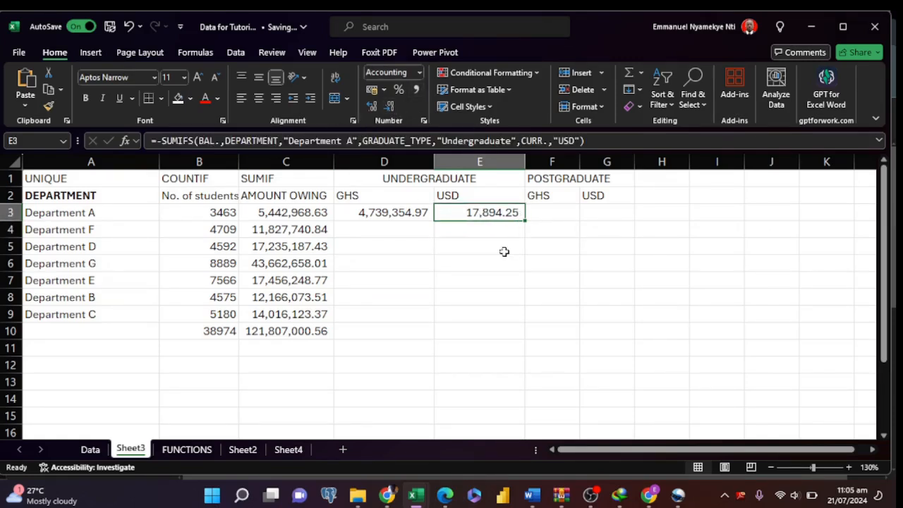
left_click(484, 240)
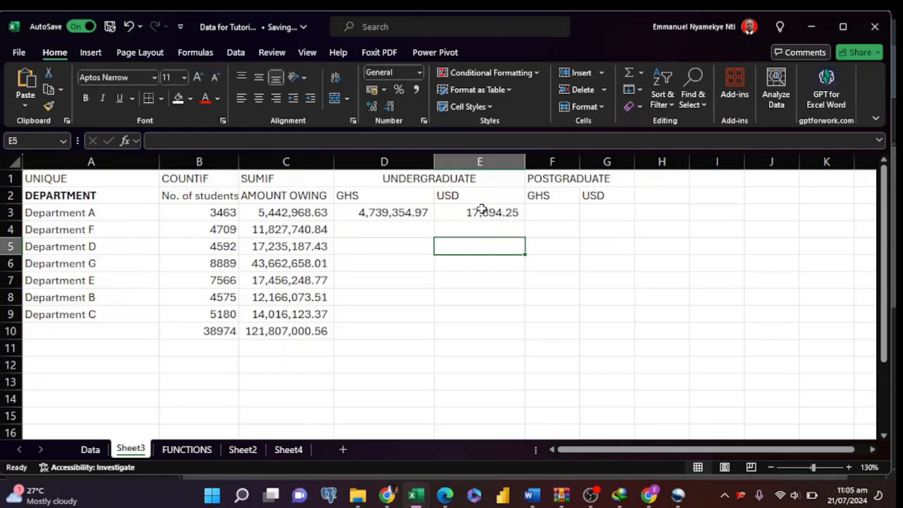
left_click(481, 211)
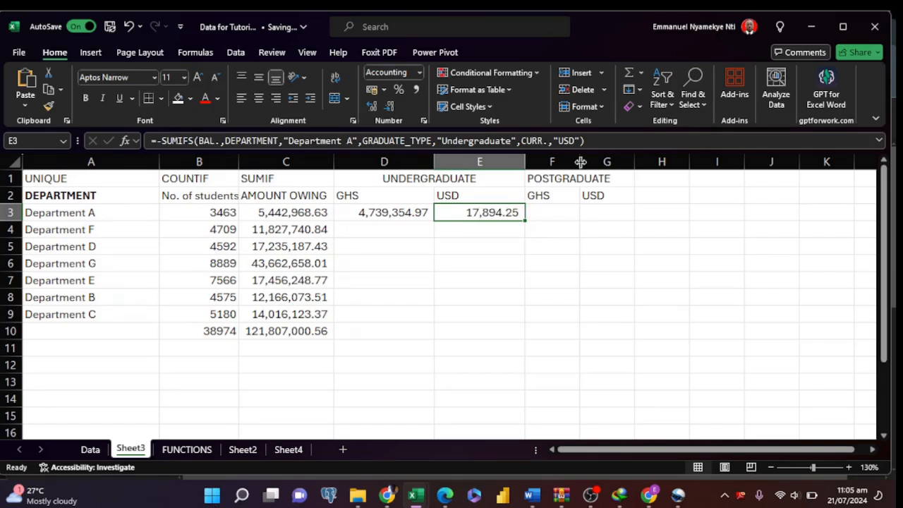
Step: Widen columns F and G under the POSTGRADUATE heading to make room for the amounts
left_click_drag(580, 162, 616, 162)
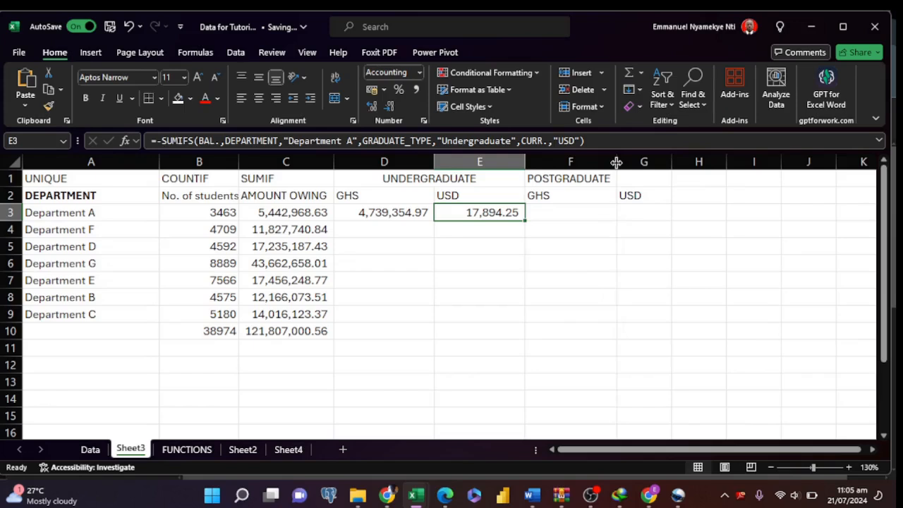
left_click_drag(670, 161, 691, 169)
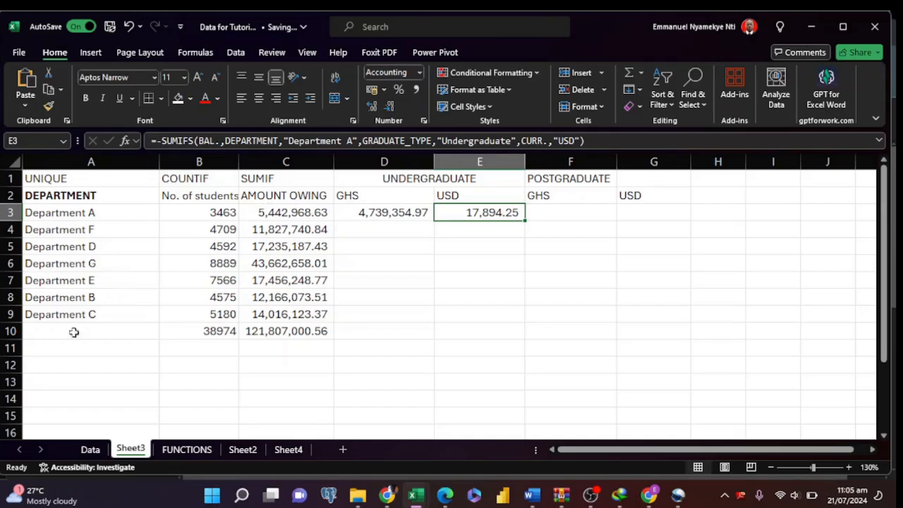
left_click(553, 216)
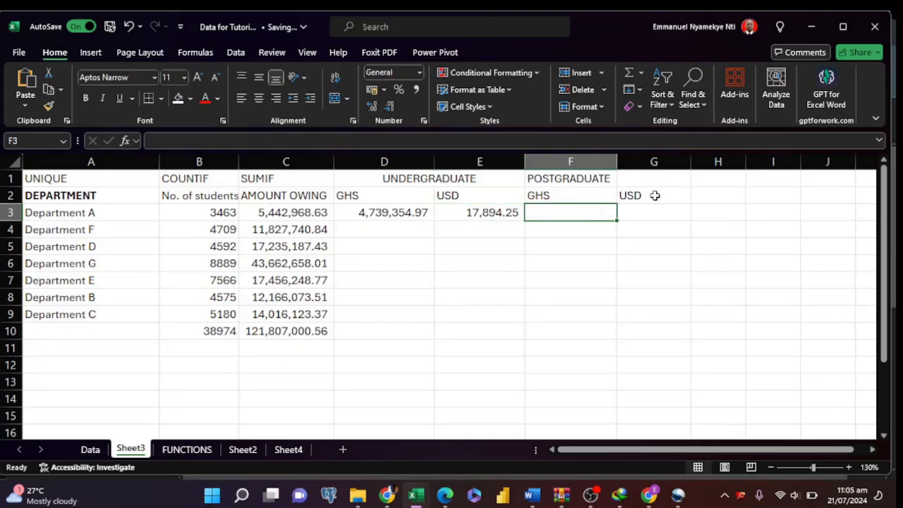
left_click_drag(695, 161, 706, 182)
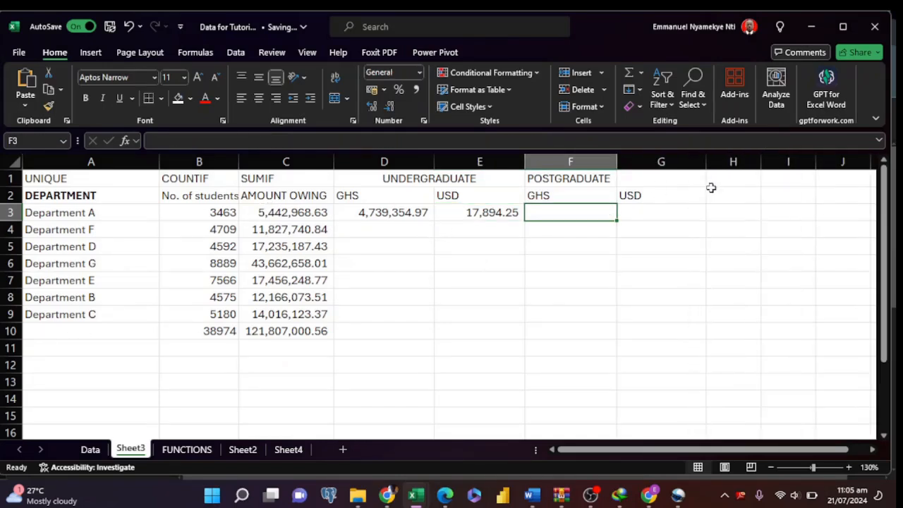
Step: Start a SUMIFS formula in cell F3, under postgraduate GHS, with the named range CURR. as the sum range
left_click(397, 211)
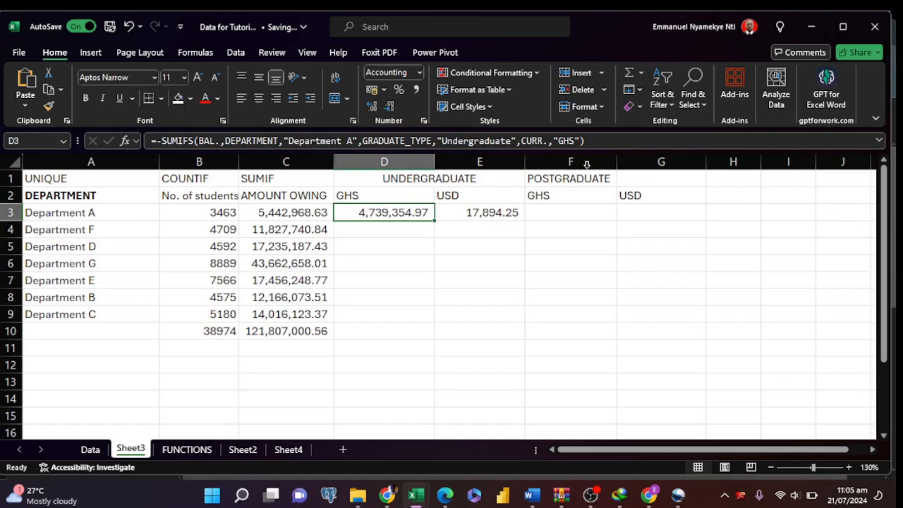
left_click(560, 216)
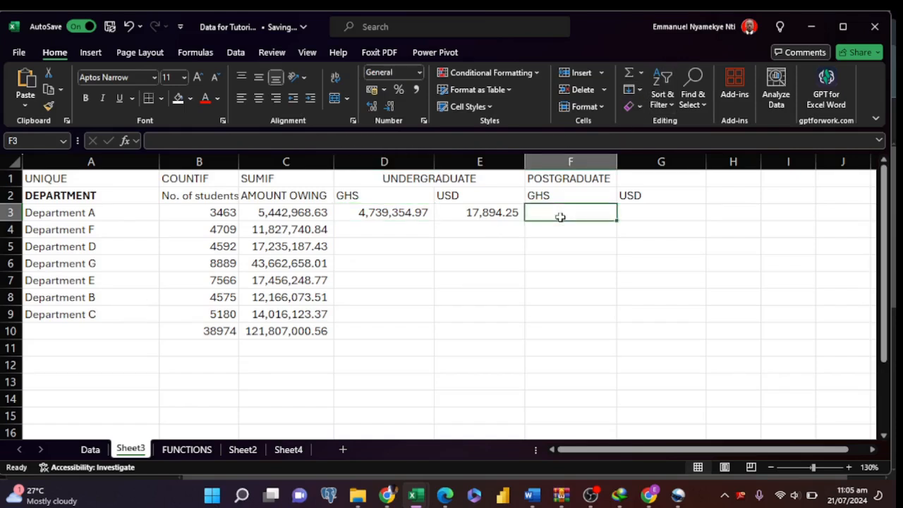
type("=i")
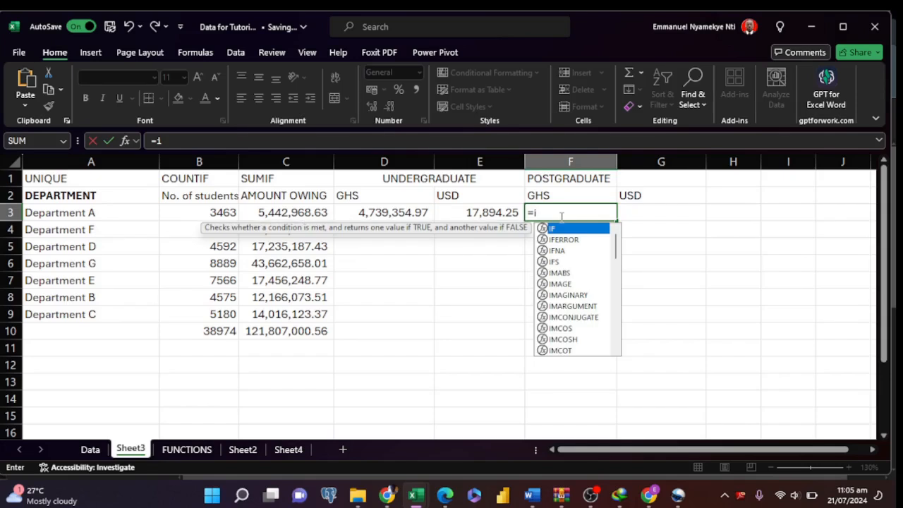
key("BackSpace")
type("sum")
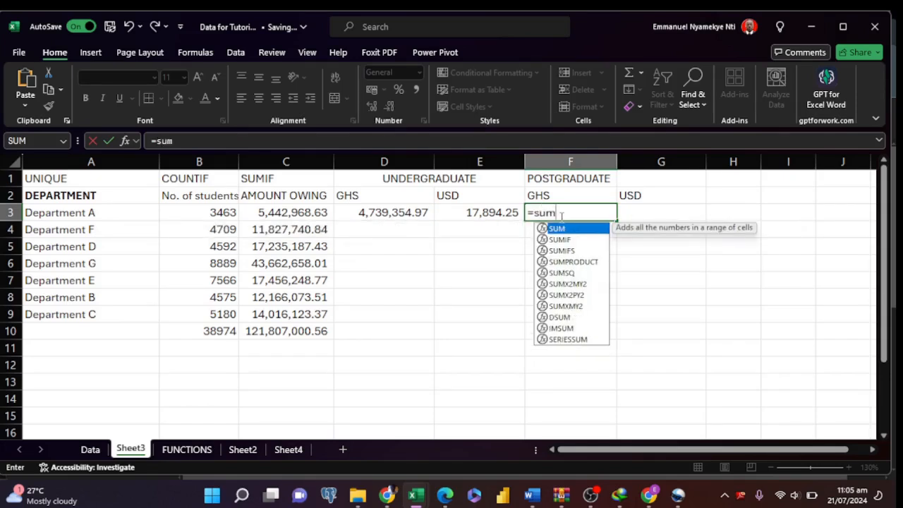
key("Down")
key("Down")
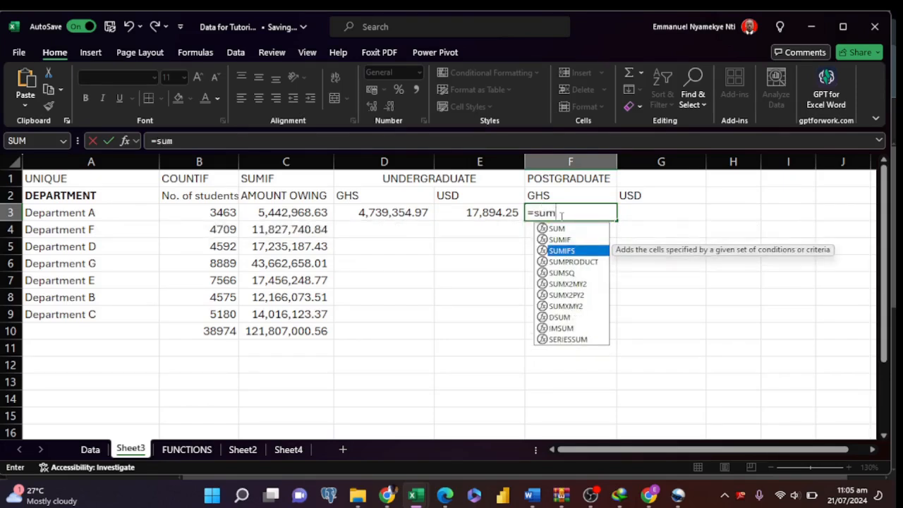
key("Tab")
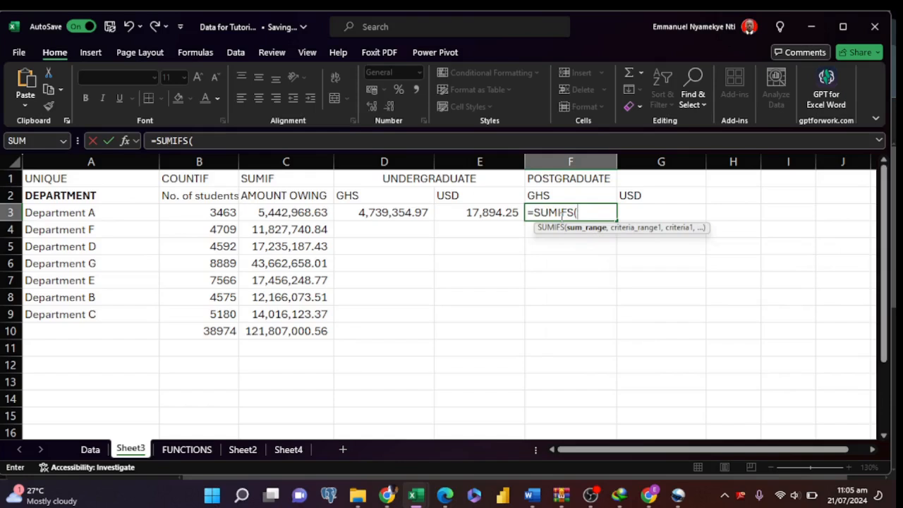
type("cu")
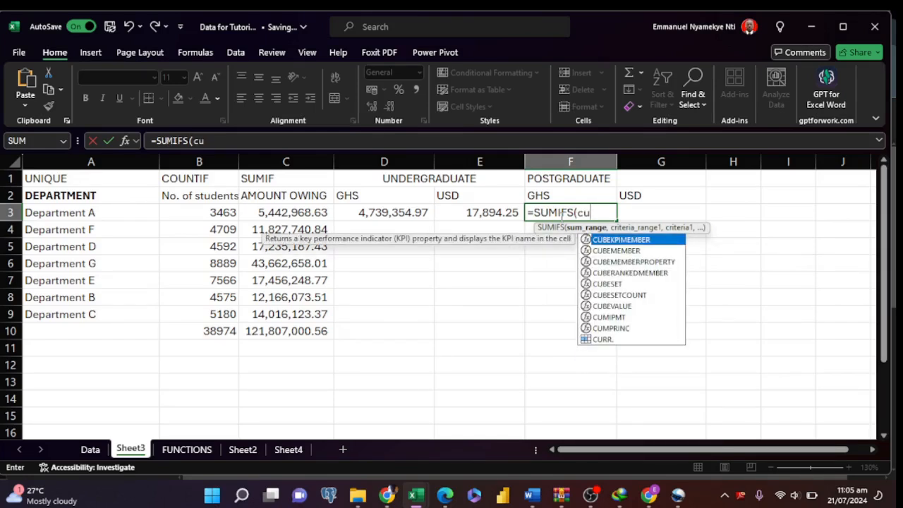
key("Down")
key("Down")
key("Down")
key("Down")
key("Down")
key("Down")
key("Down")
key("Down")
key("Down")
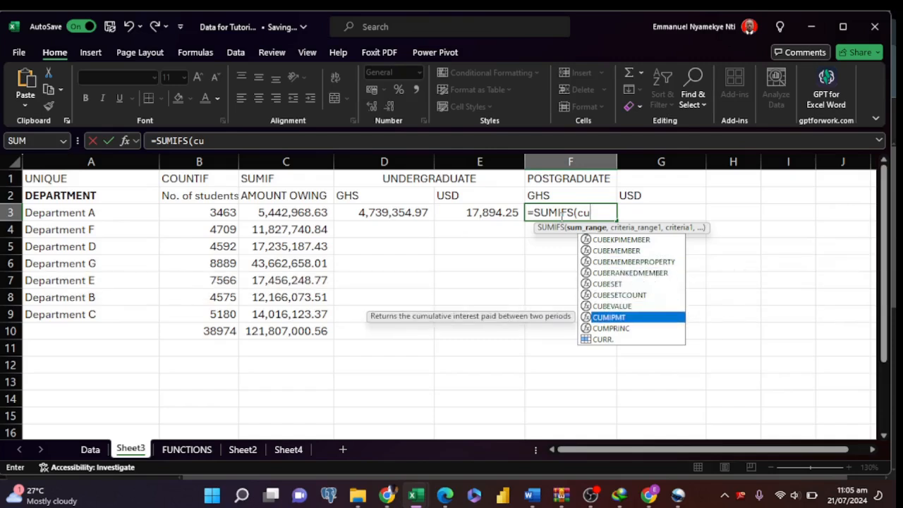
key("Tab")
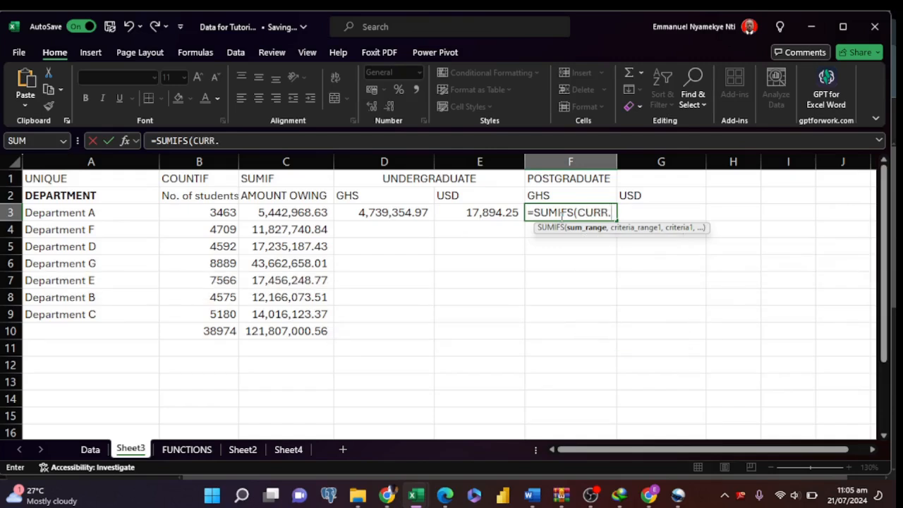
type(",")
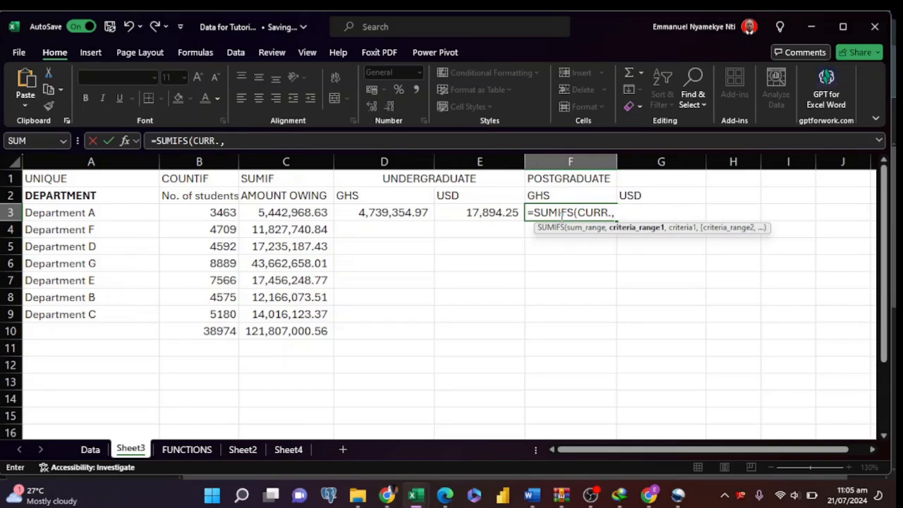
Step: Add DEPARTMENT as the first criteria range with "Department A" as its criterion in the F3 formula
type("de")
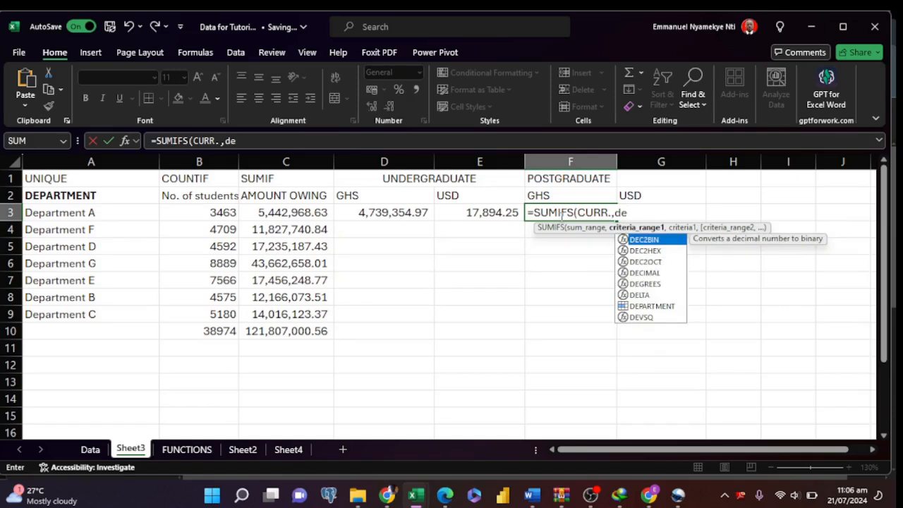
key("Down")
key("Down")
key("Down")
key("Down")
key("Down")
key("Down")
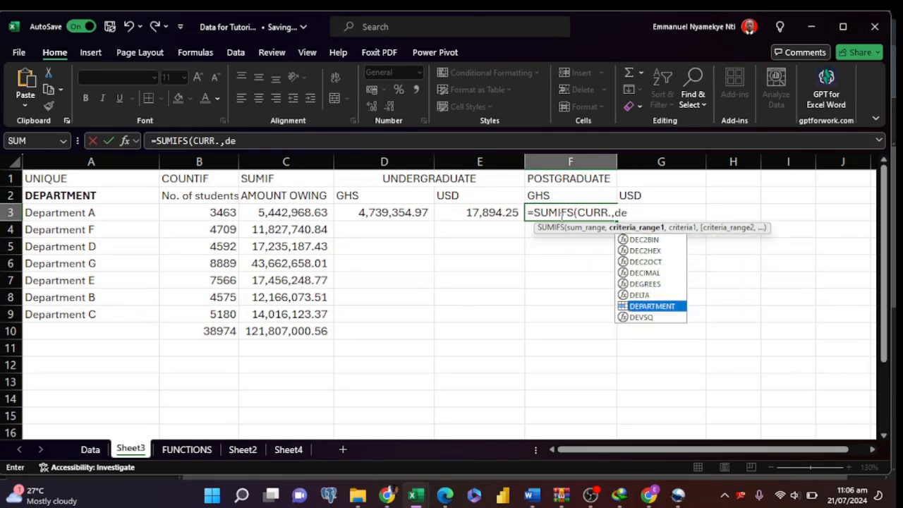
key("Tab")
type(",")
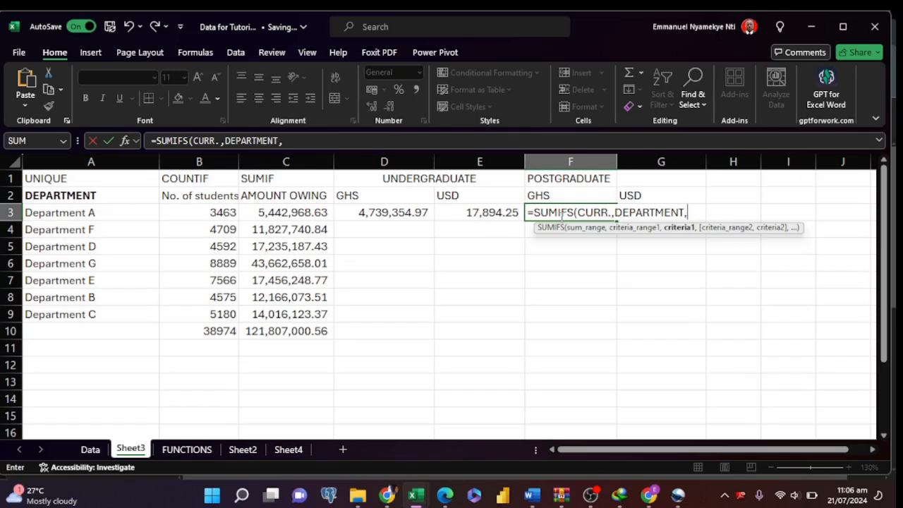
type("\"")
type("D")
type("epart")
type("ment")
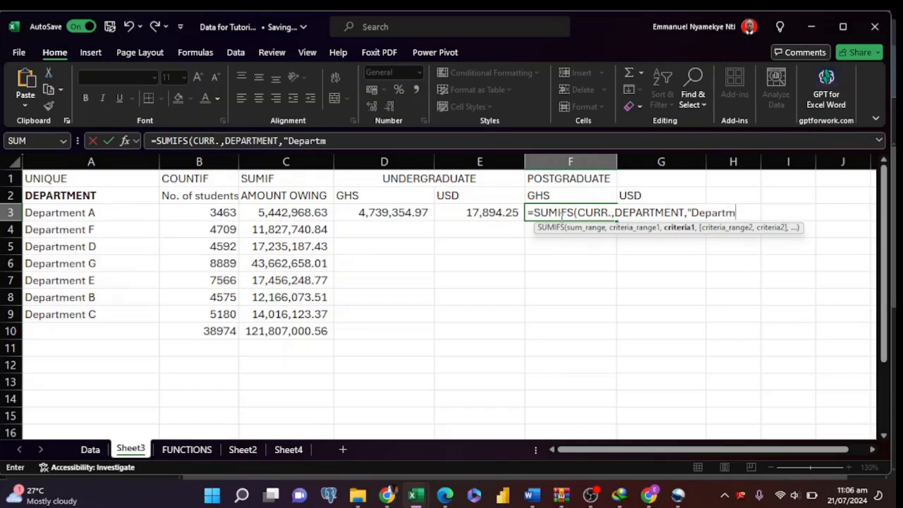
type(" A\",")
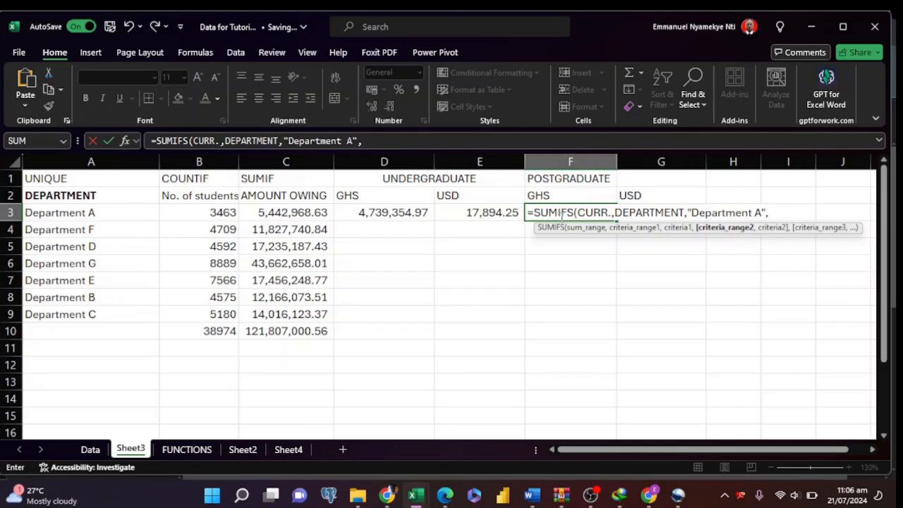
Step: Add GRADUATE_TYPE as the second criteria range with "Postgraduate" as its criterion in the F3 formula
type("Gr")
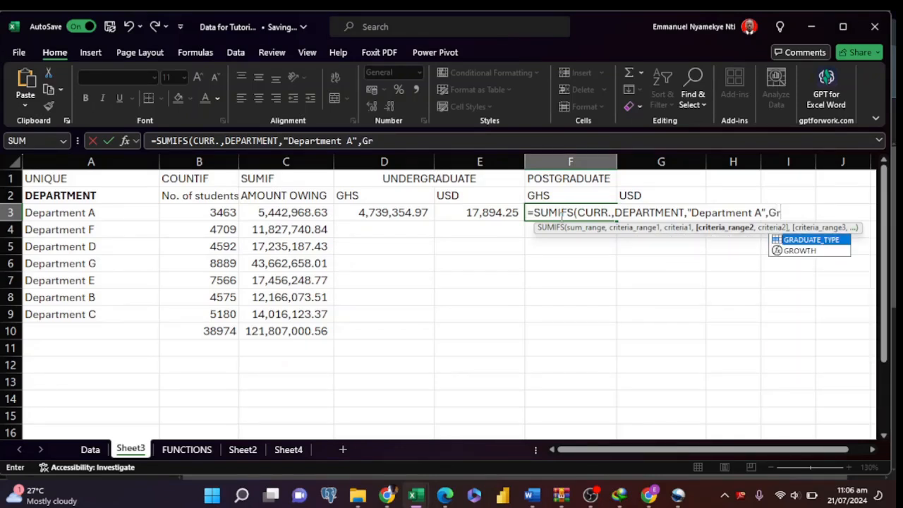
key("Tab")
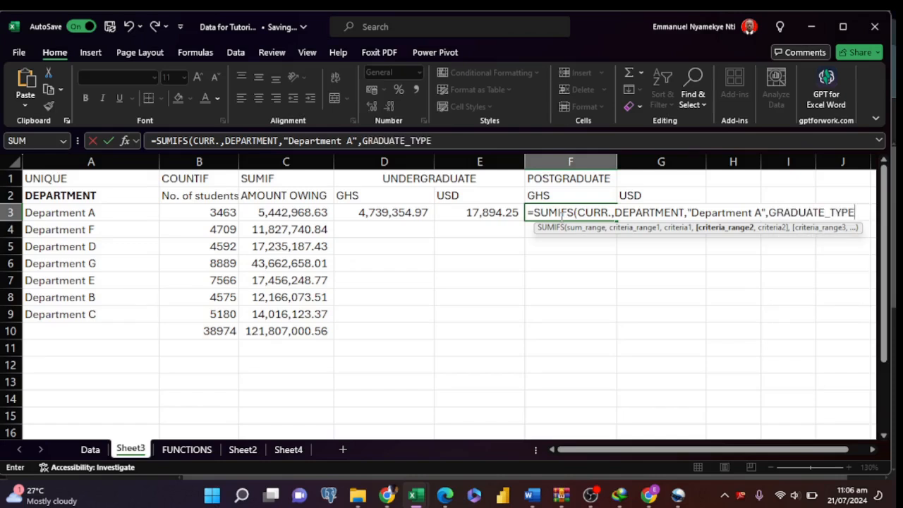
type(",")
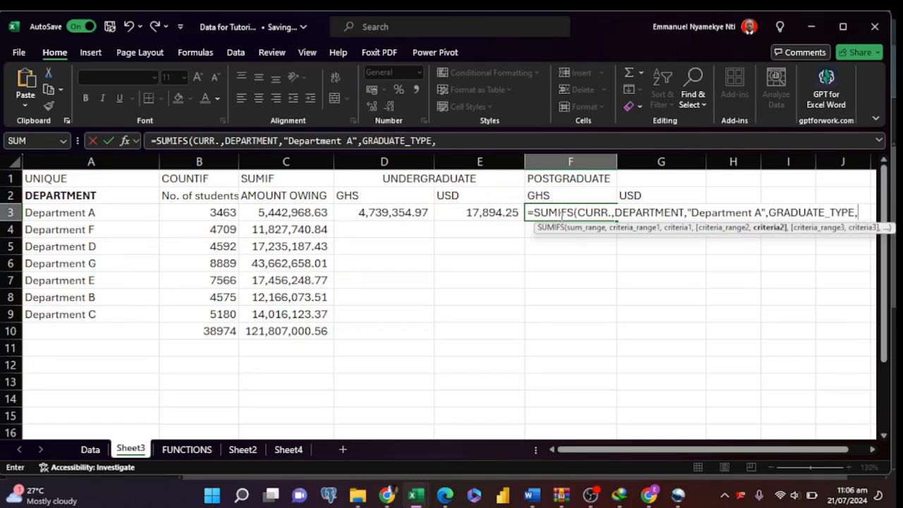
type("\"Post")
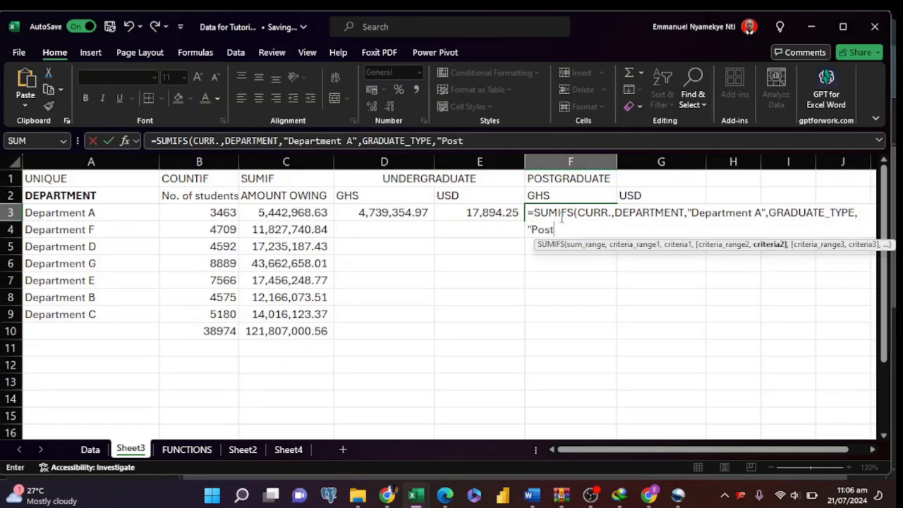
type("graduate")
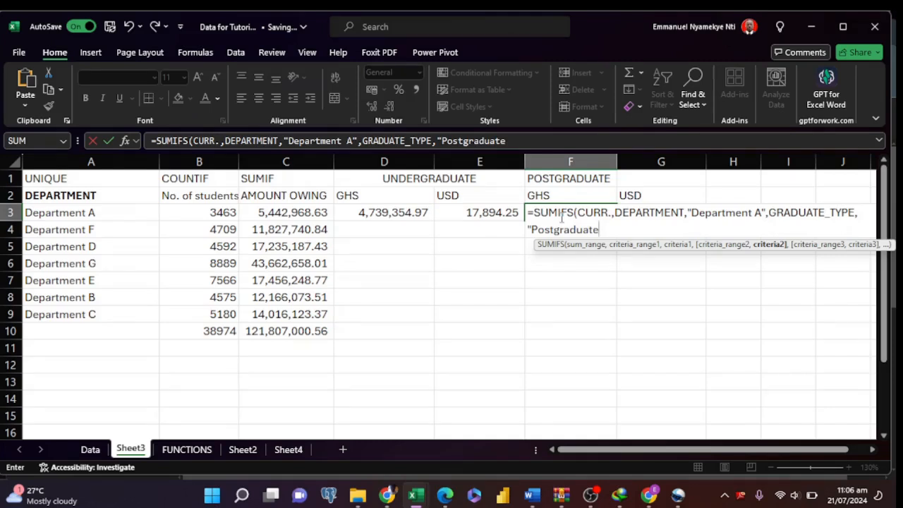
type("\",")
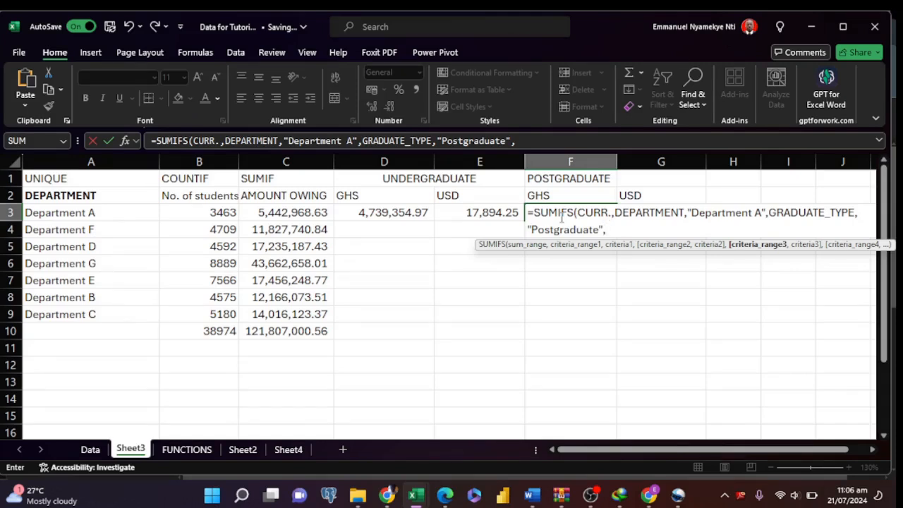
Step: Complete the F3 formula with CURR. as the third criteria range and "GHS" as its criterion
type("cu")
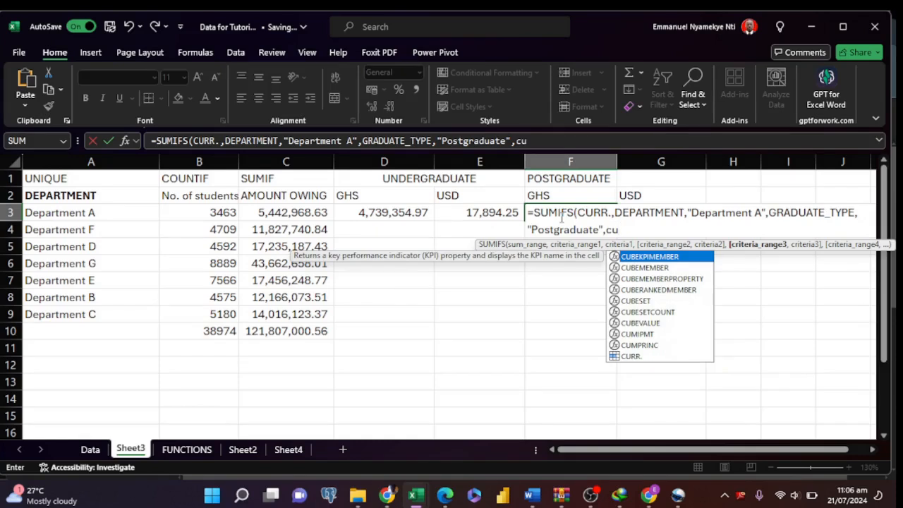
type("r")
key("Tab")
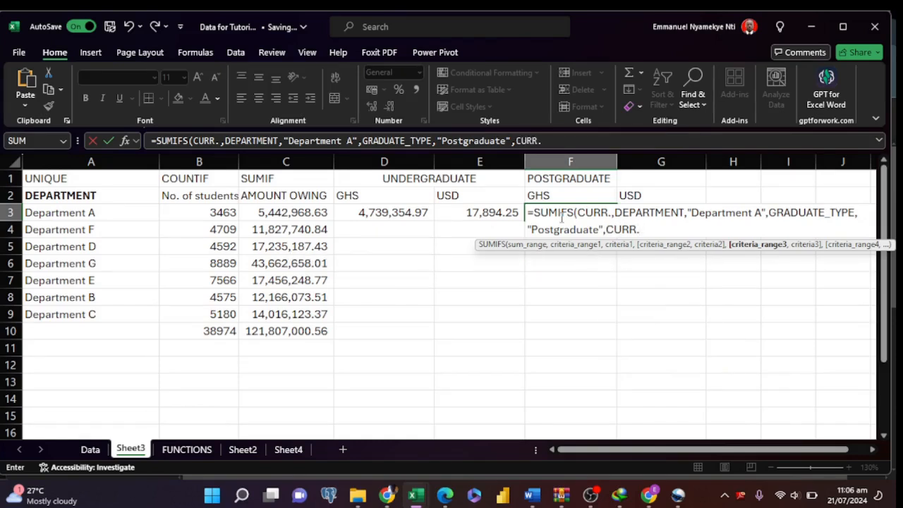
type(",\"")
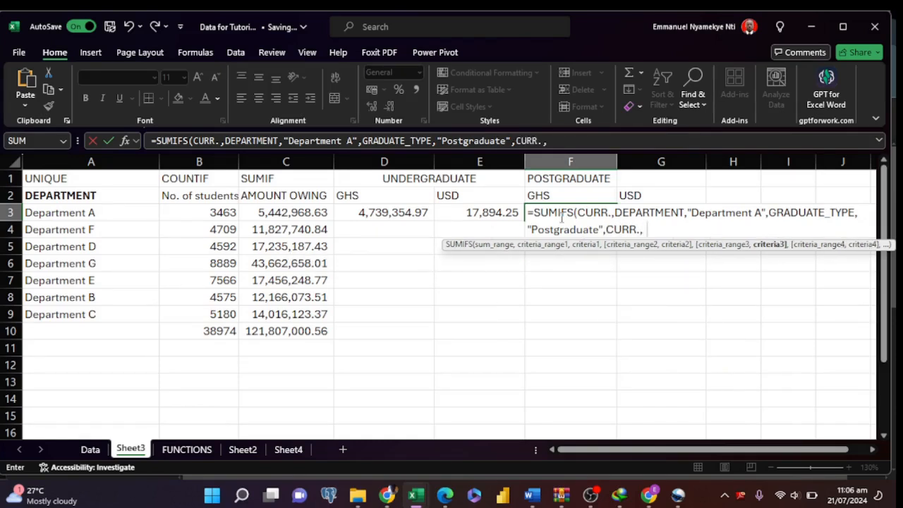
type("GHS\")")
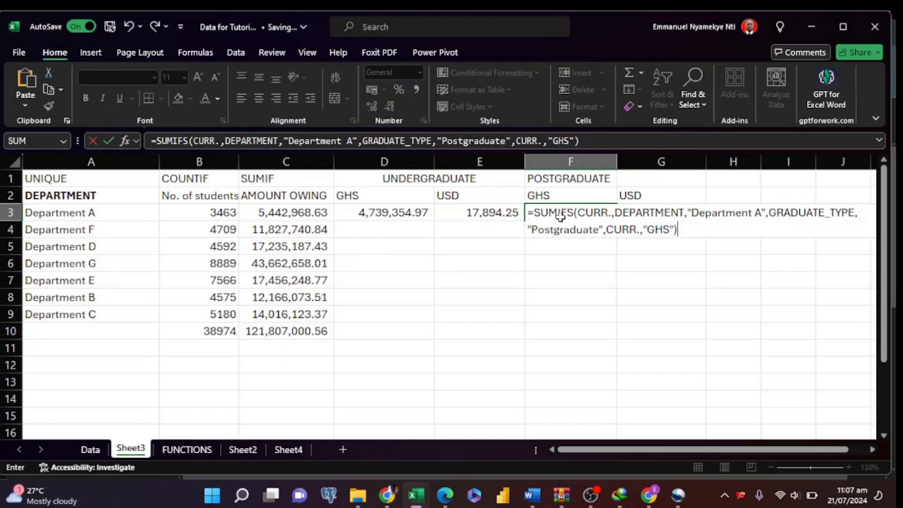
key("Return")
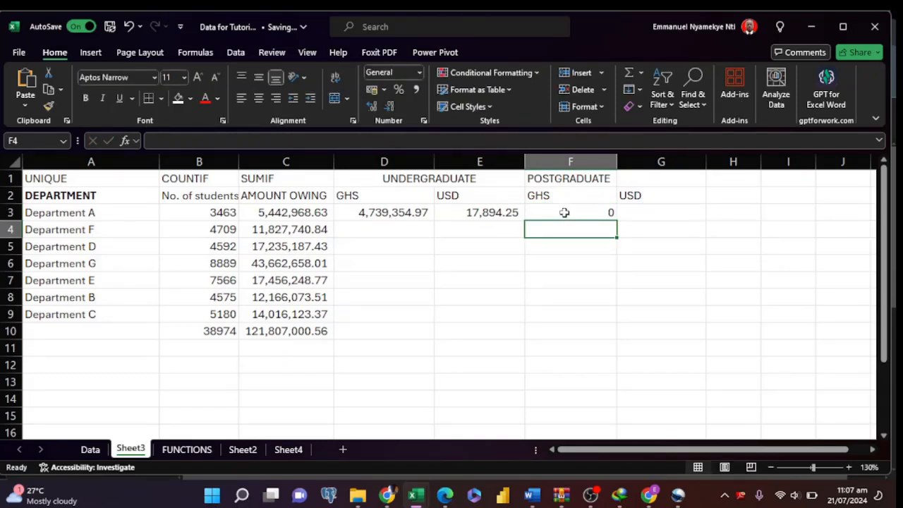
Step: Review the SUMIFS formula in F3 against the undergraduate USD formula in E3
left_click(564, 212)
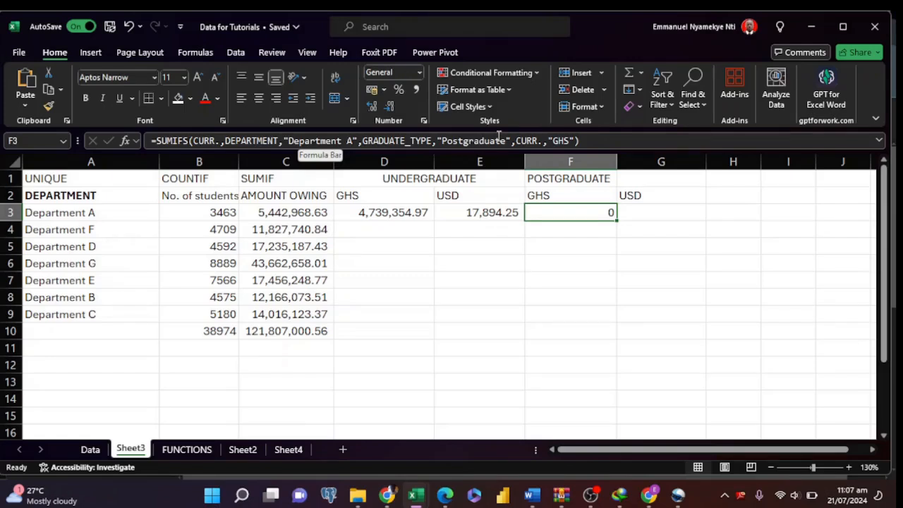
left_click(468, 201)
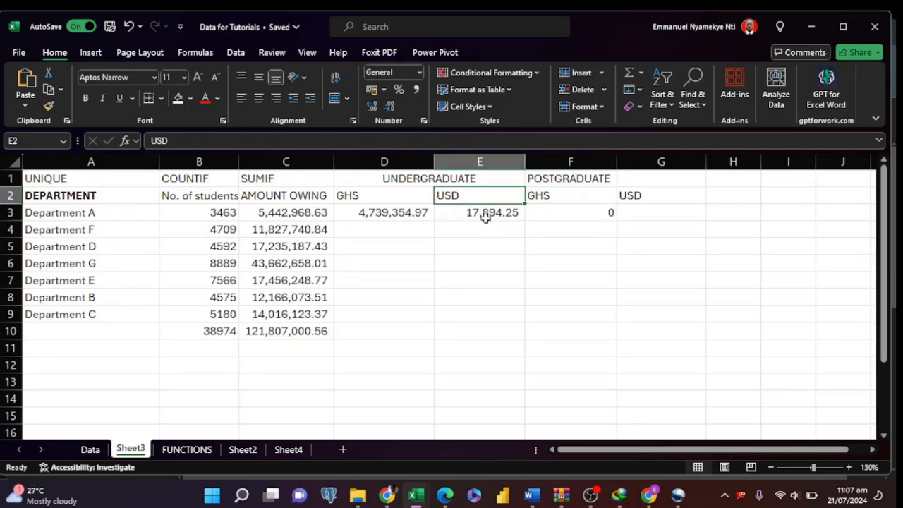
left_click(485, 214)
Step: Replace the sum range CURR. with BAL. in the F3 SUMIFS formula, leaving its criteria as they are
left_click(540, 212)
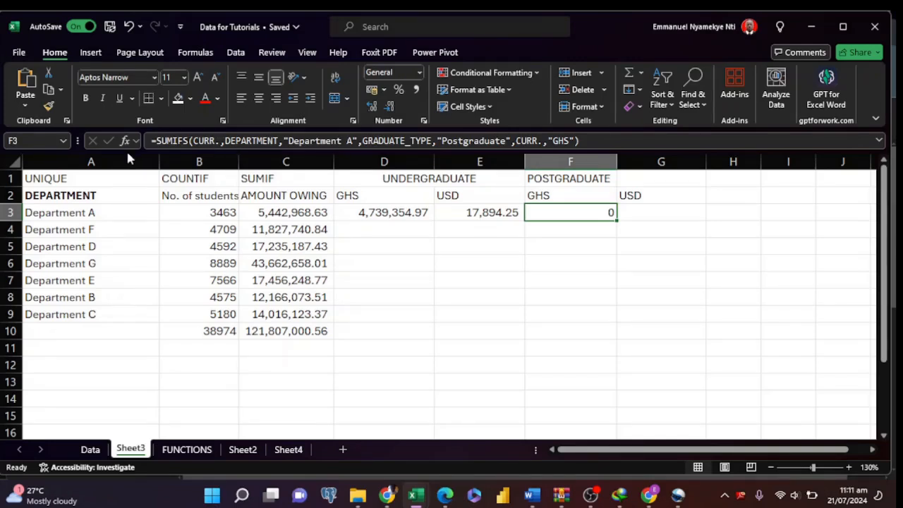
left_click(218, 143)
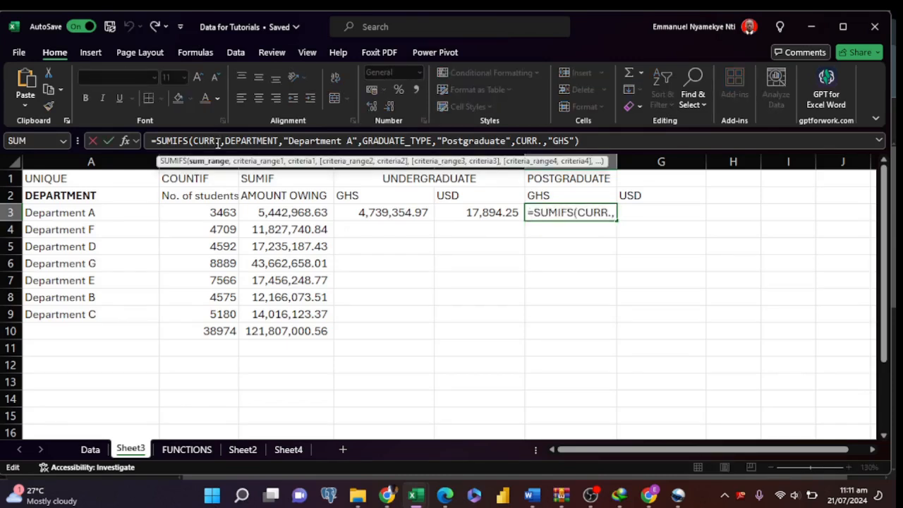
key("BackSpace")
key("BackSpace")
key("BackSpace")
key("BackSpace")
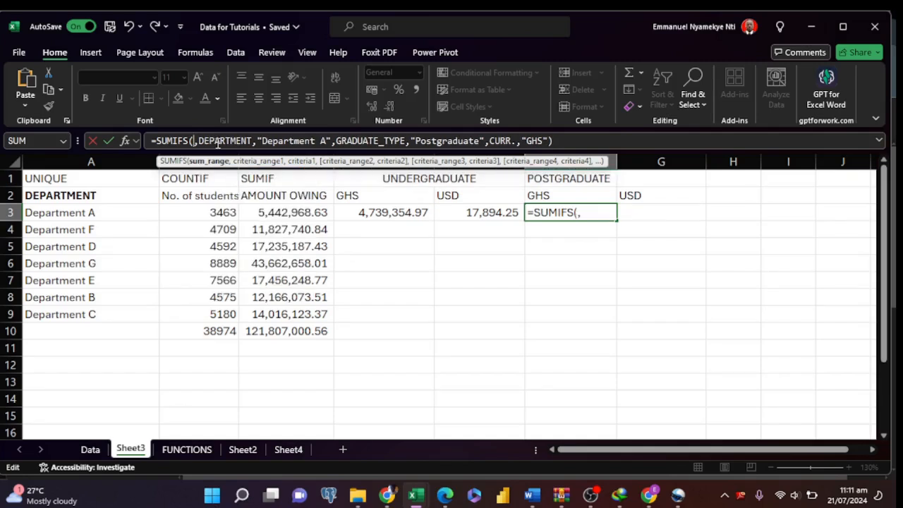
type("bal")
key("Tab")
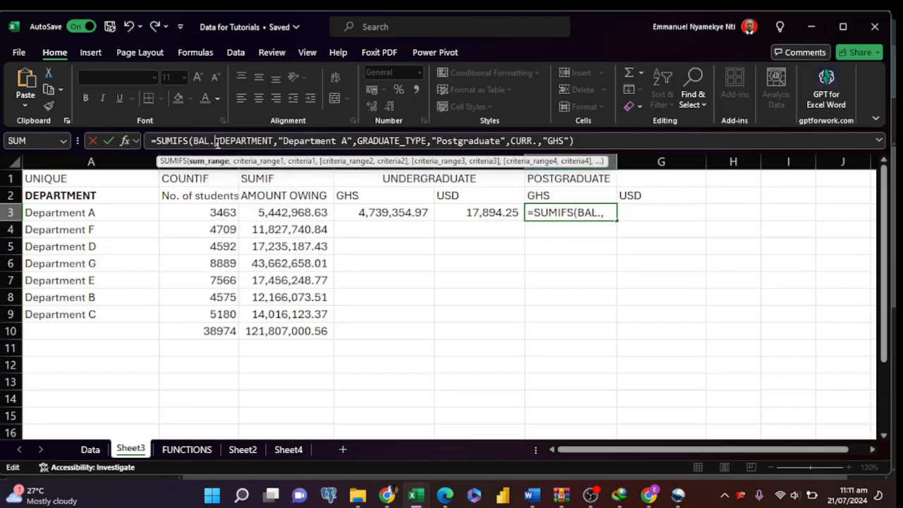
key("Return")
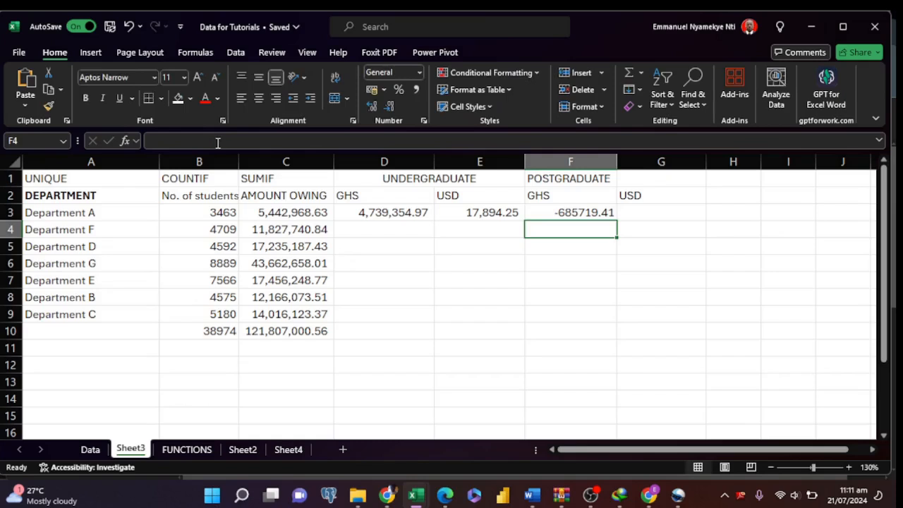
Step: Insert a minus sign before SUMIFS in the F3 formula to reverse the sign of its result
left_click(550, 212)
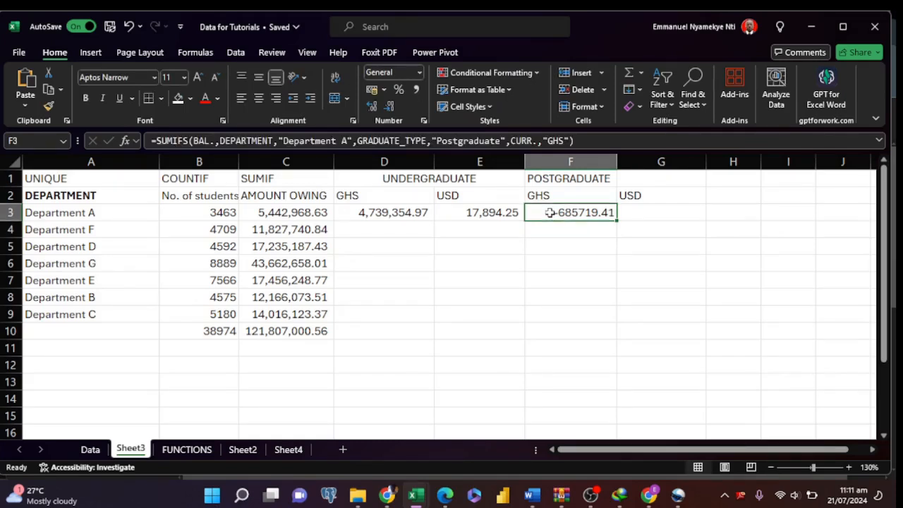
left_click(159, 143)
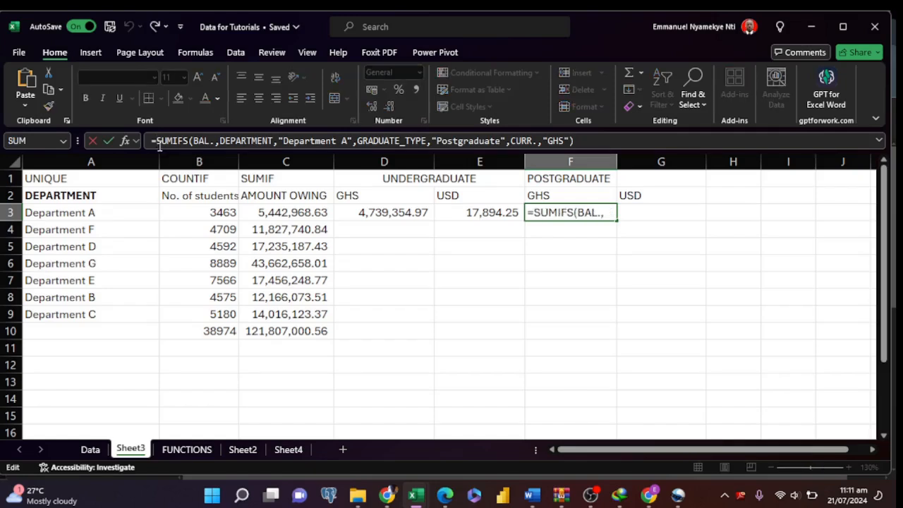
key("Return")
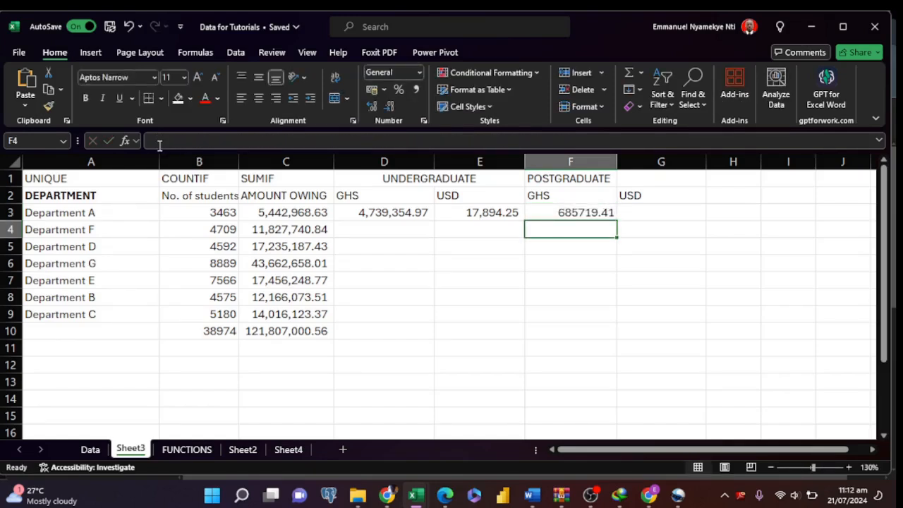
Step: Start a SUMIFS formula in cell G3, under postgraduate USD, with the named range BAL. as the sum range
left_click(653, 209)
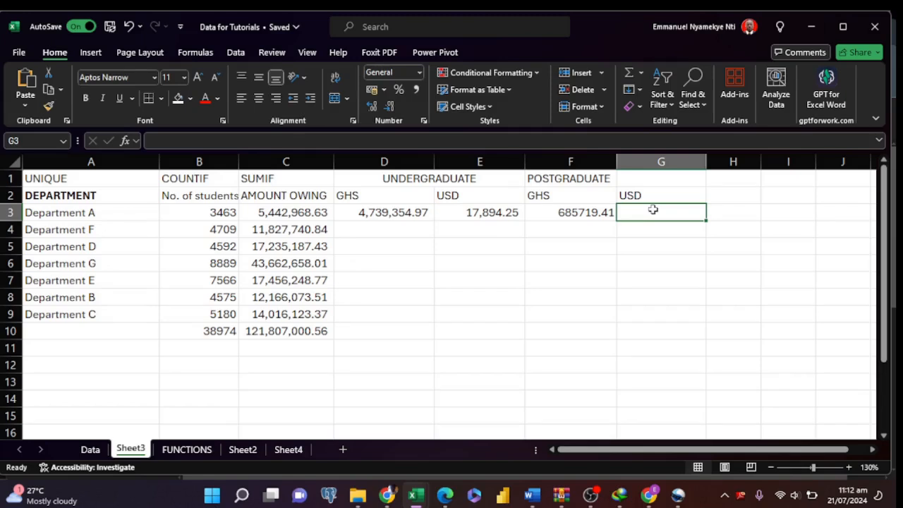
type("=")
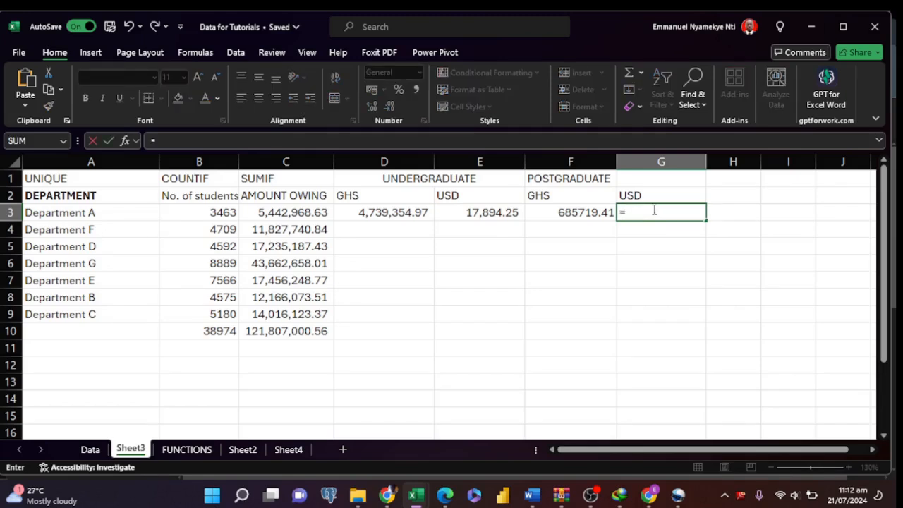
type("sum")
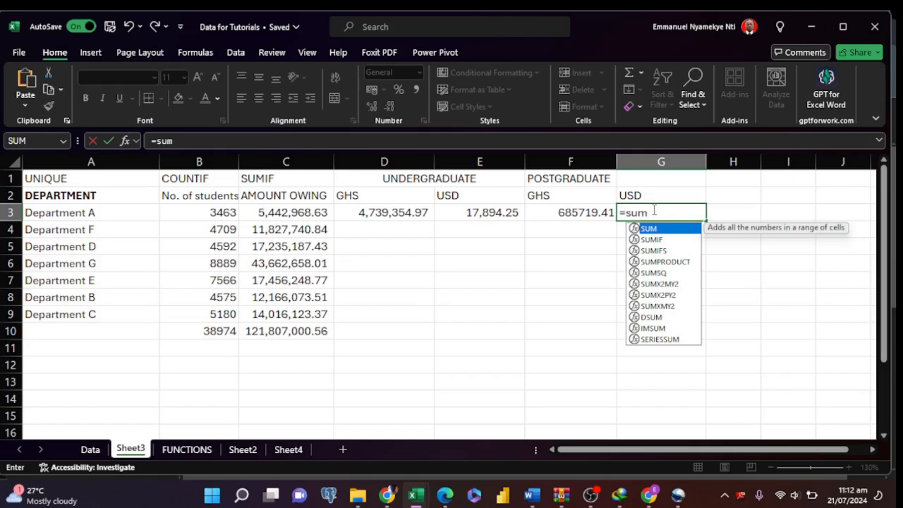
key("Down")
key("Down")
key("Tab")
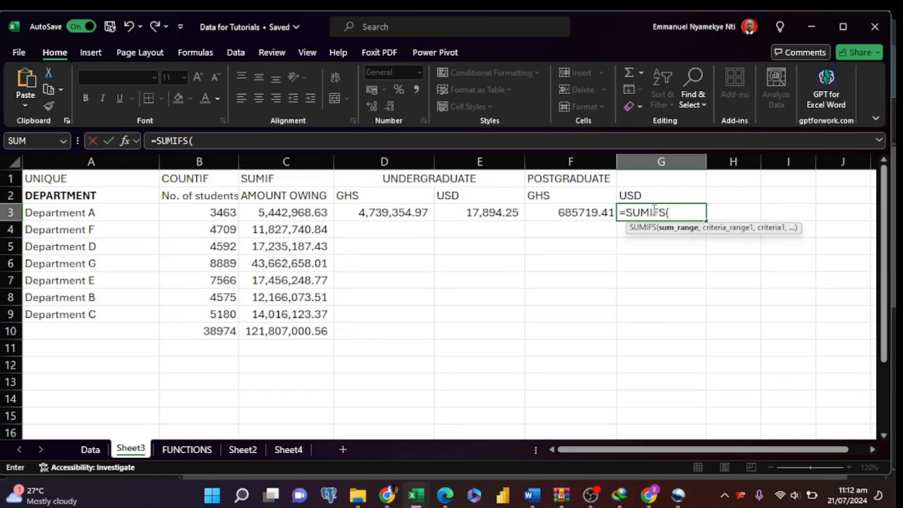
type("ba")
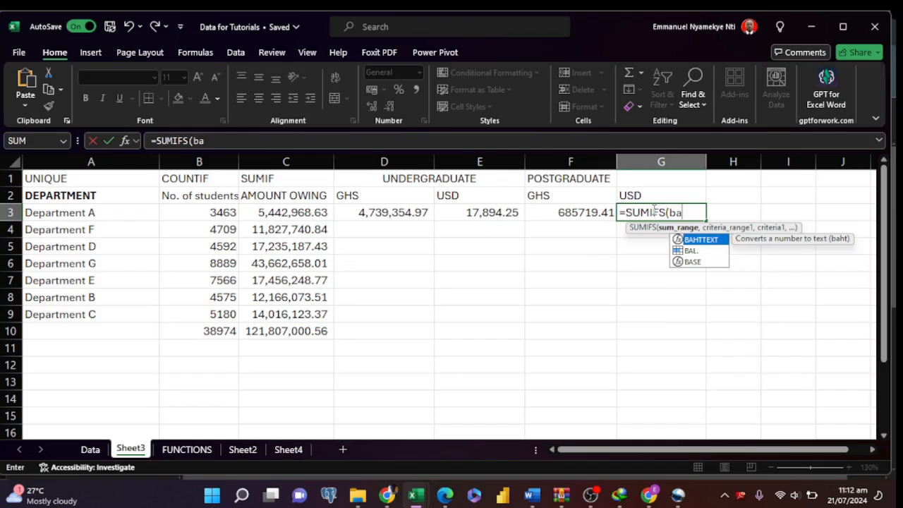
type("l.,")
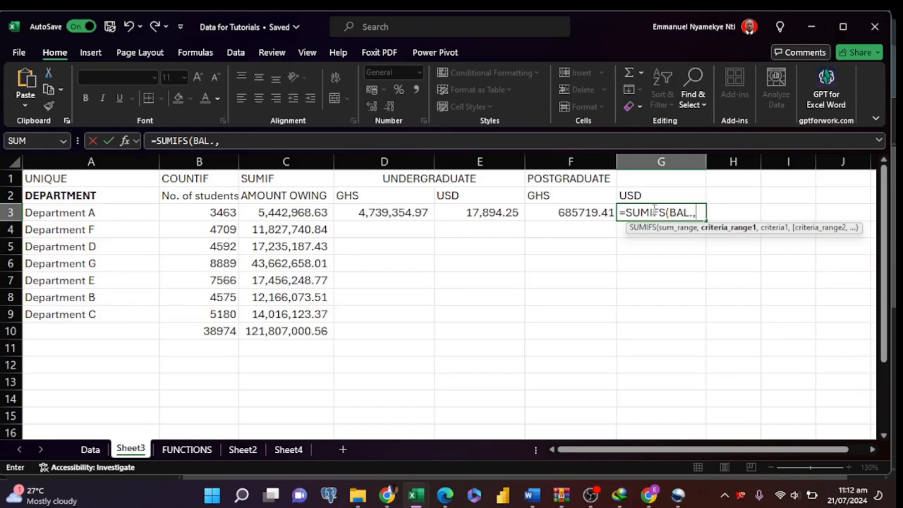
Step: Add DEPARTMENT as the first criteria range with "Department A" as its criterion in the G3 formula
type("da")
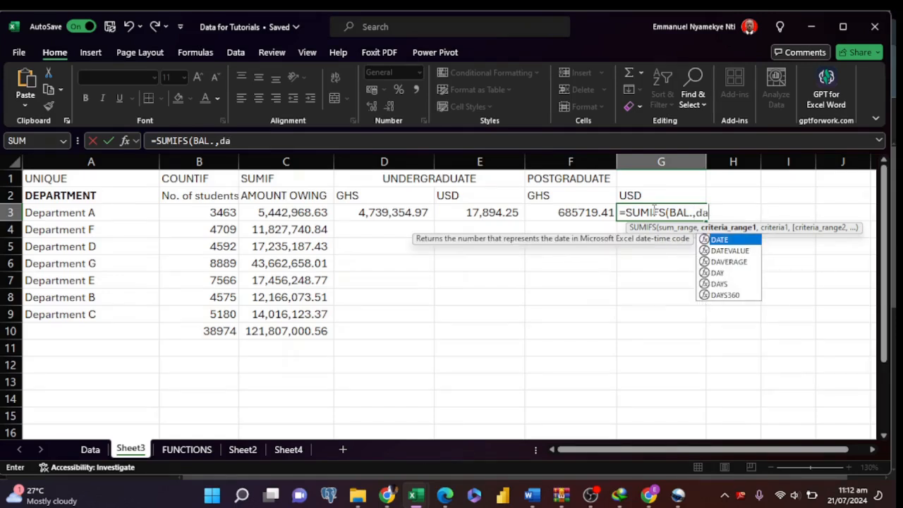
key("BackSpace")
type("ep")
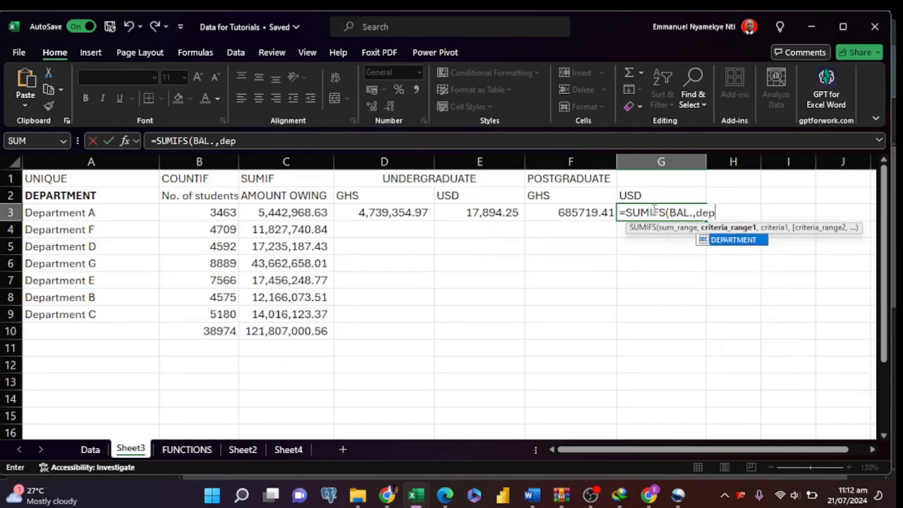
key("Tab")
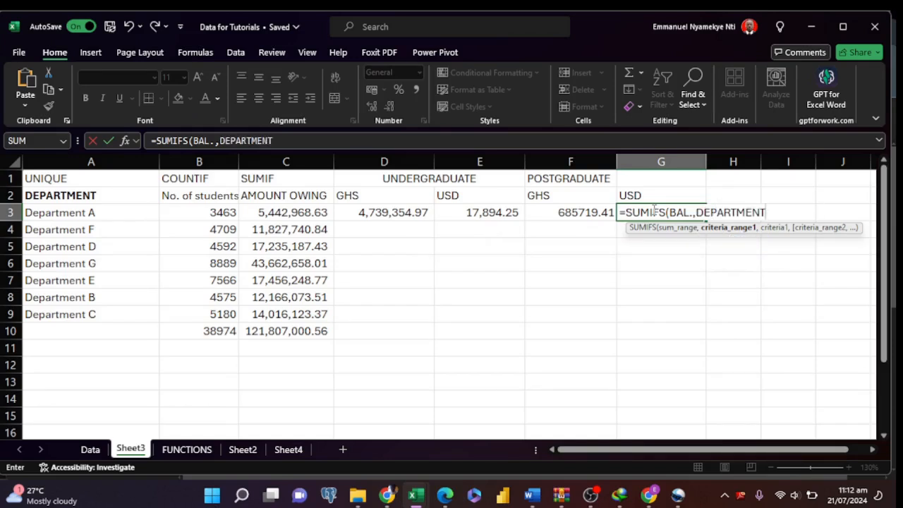
type(",")
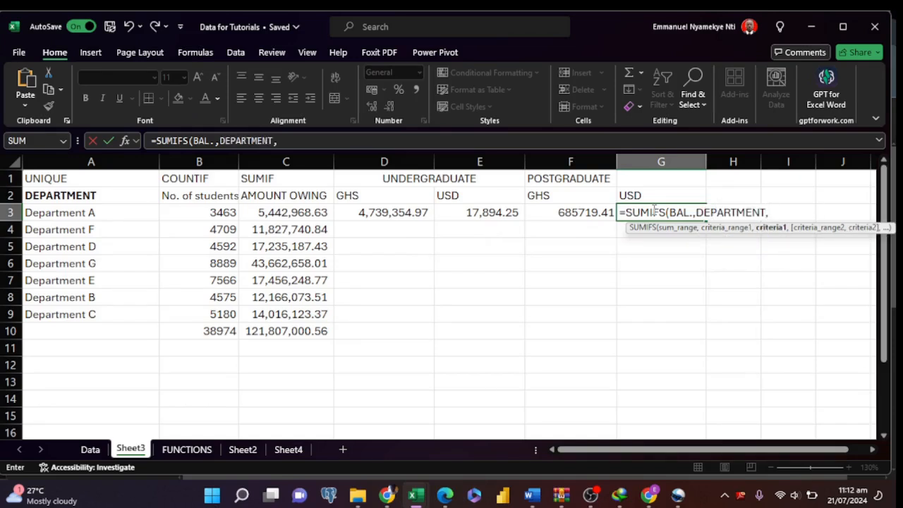
type("\"d")
key("BackSpace")
type("Department ")
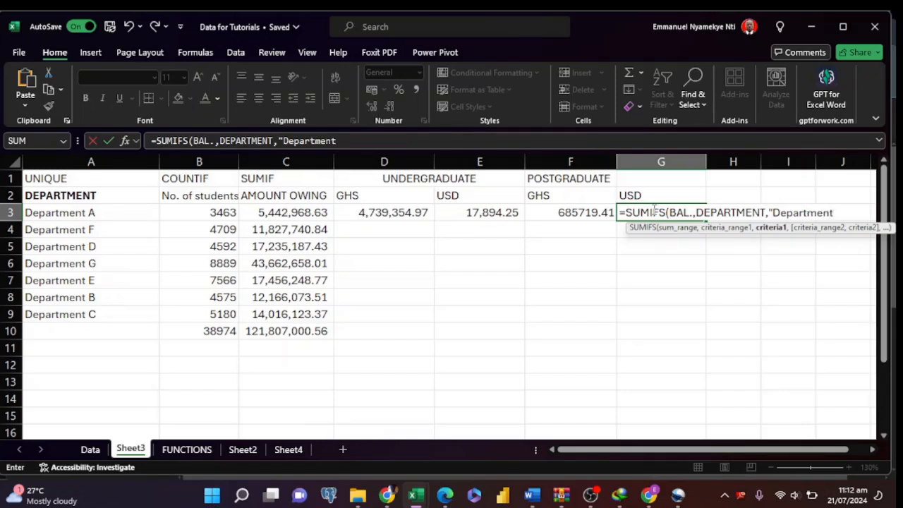
type("A\",")
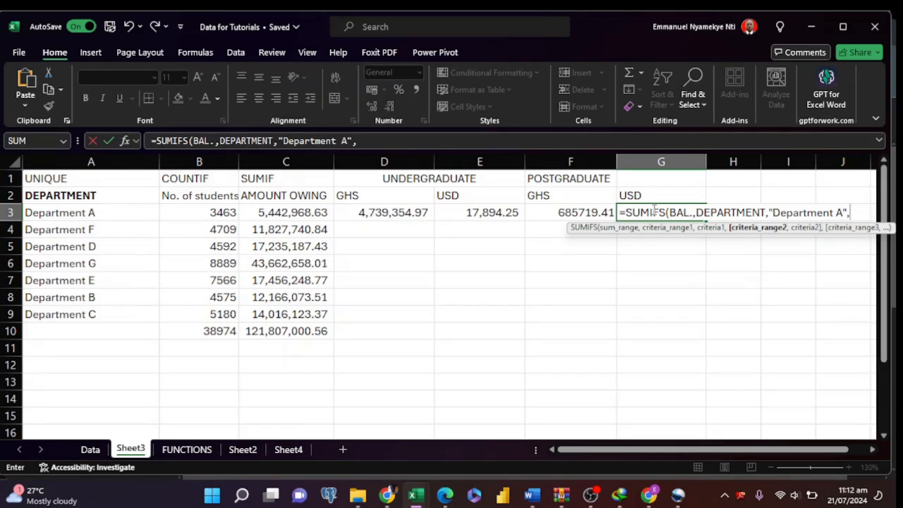
Step: Add GRADUATE_TYPE as the second criteria range with "Postgraduate" as its criterion in the G3 formula
type("Gr")
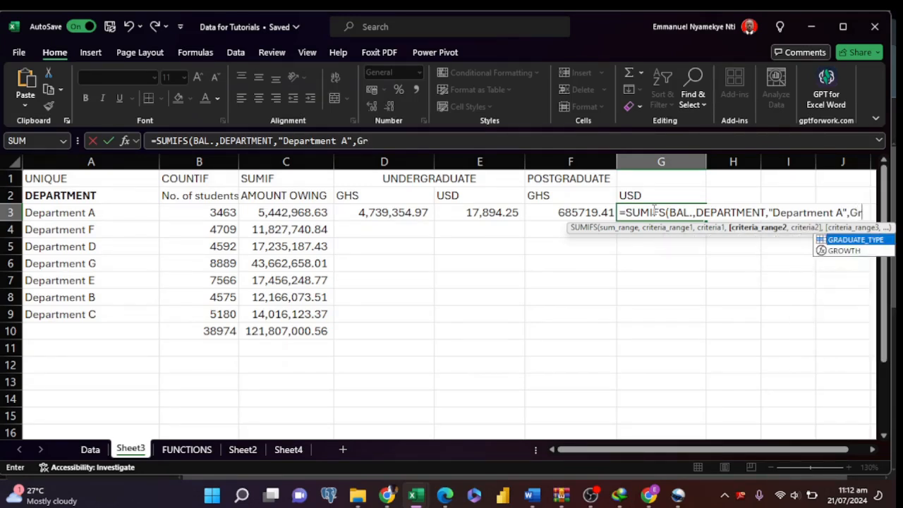
key("Tab")
type(",")
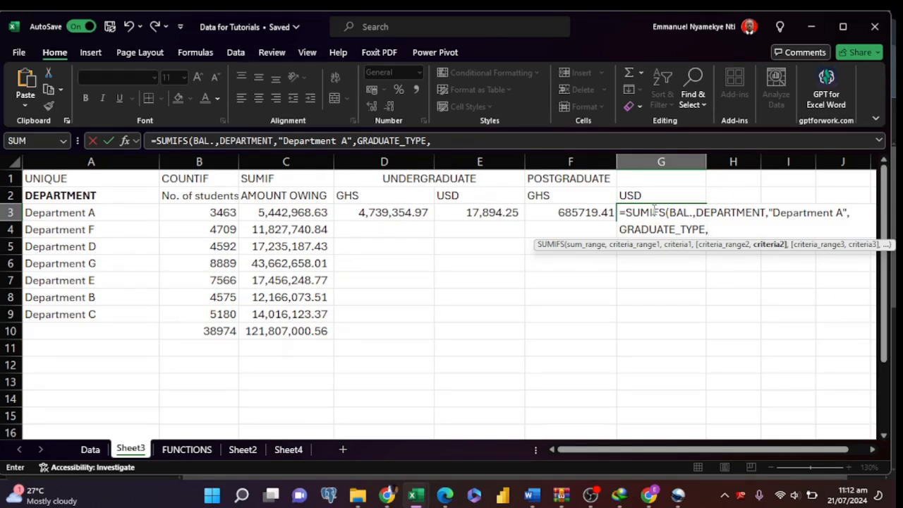
type("\"Postgra")
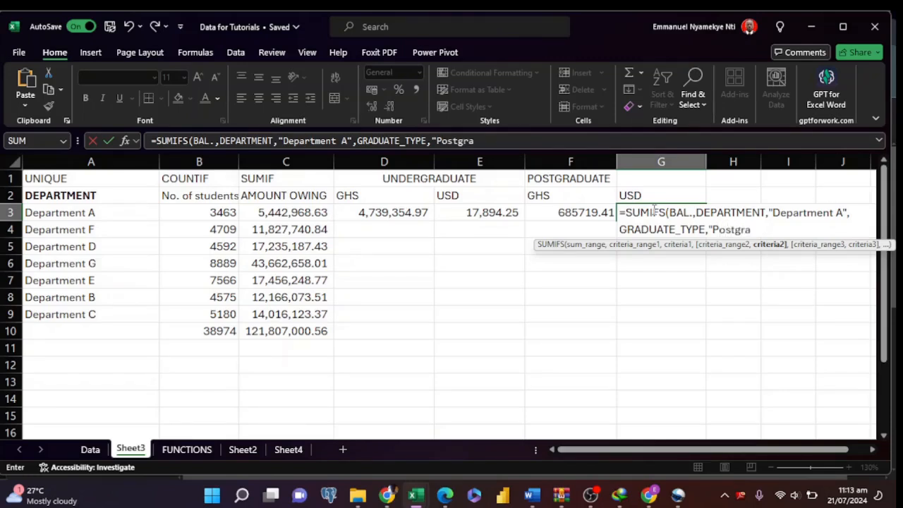
type("duate")
type("\",")
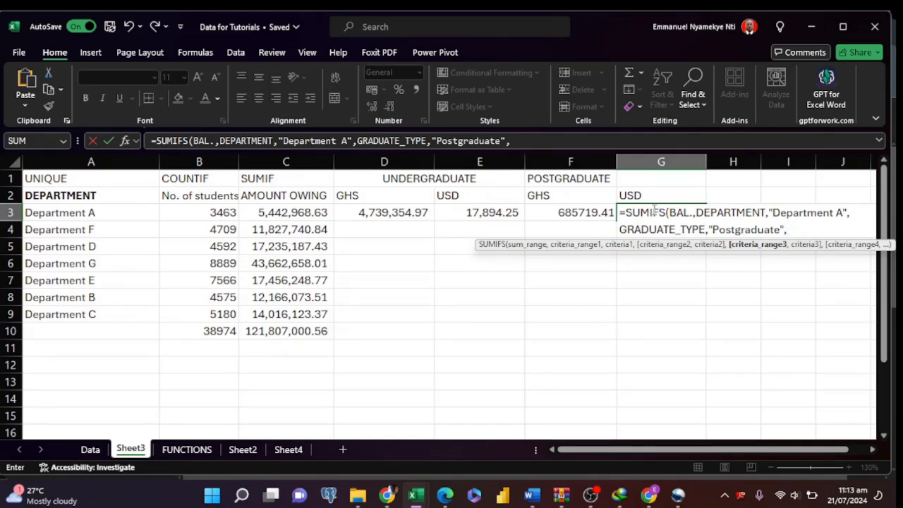
Step: Add CURR. as the third criteria range with "USD" as its criterion and close the G3 SUMIFS formula
type("curr")
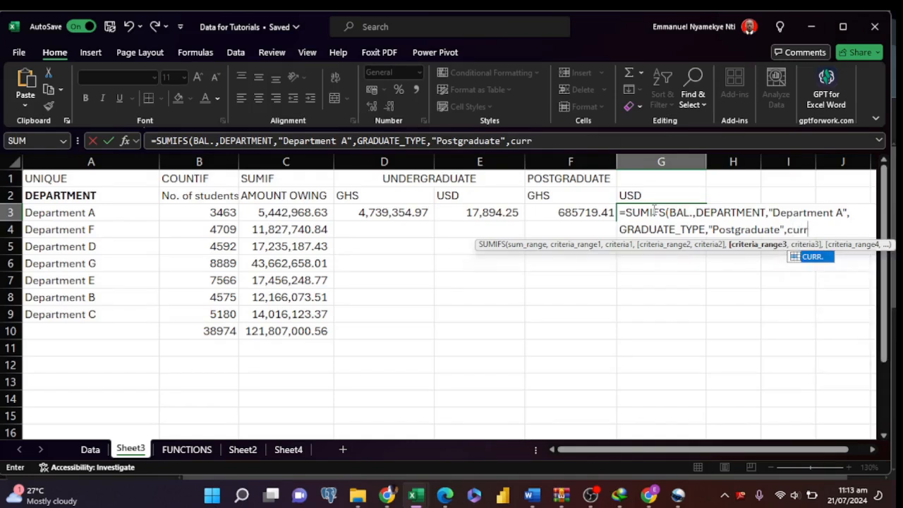
key("Tab")
type(",")
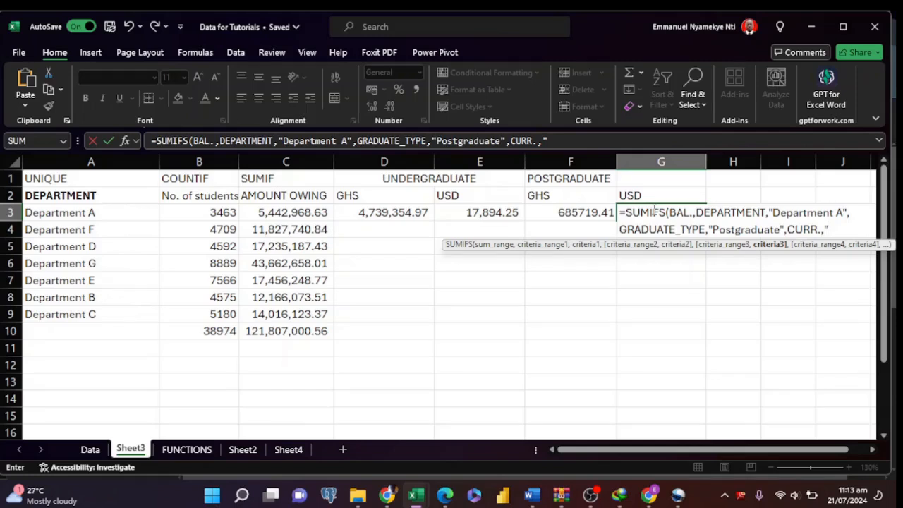
type("\"USD\")")
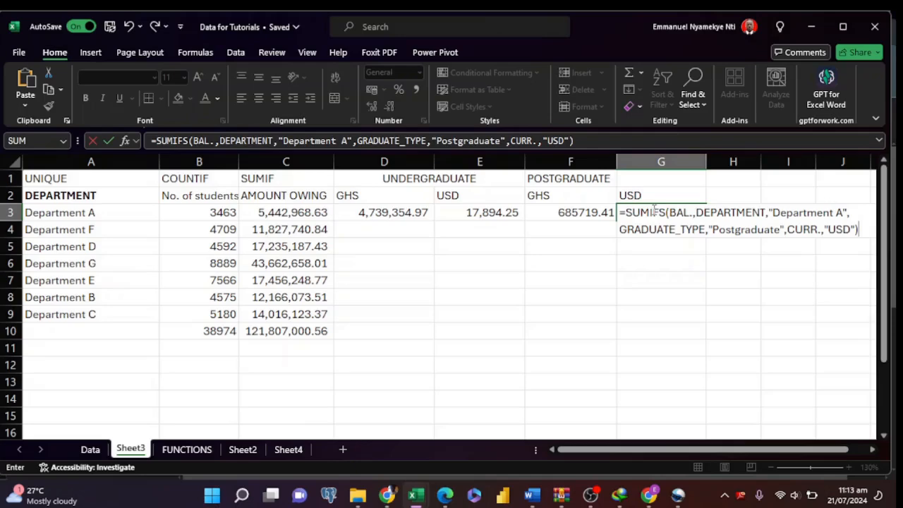
Step: Insert a minus sign before SUMIFS in the G3 formula to reverse the sign of its result
key("F7")
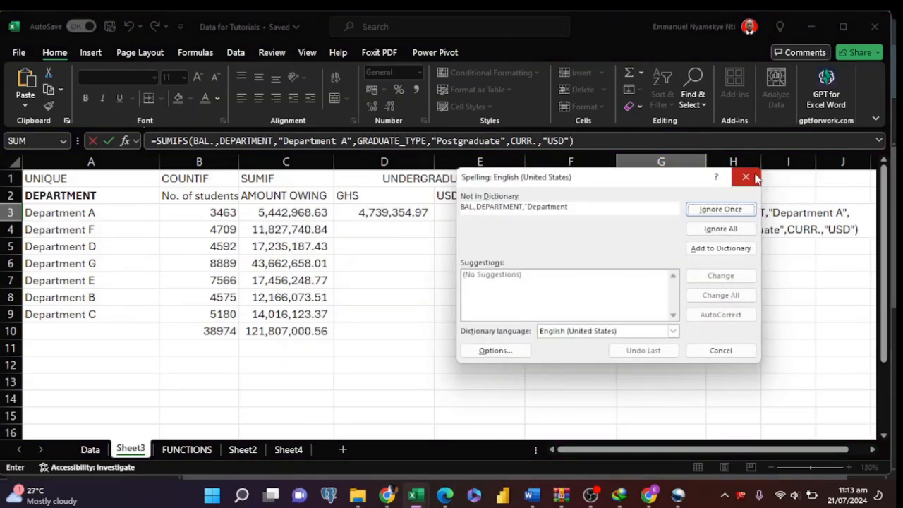
left_click(745, 177)
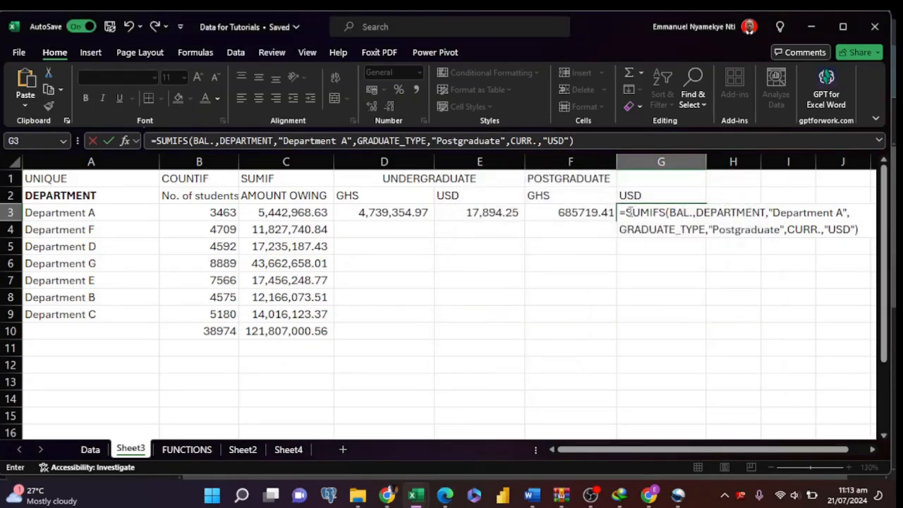
left_click(625, 212)
key("Return")
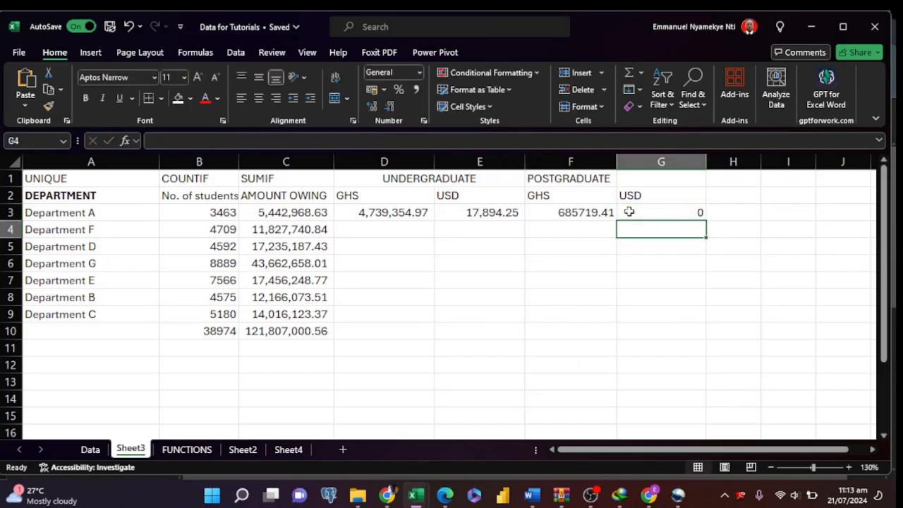
Step: Apply the comma style number format to the postgraduate amounts in F3:G3
left_click(628, 212)
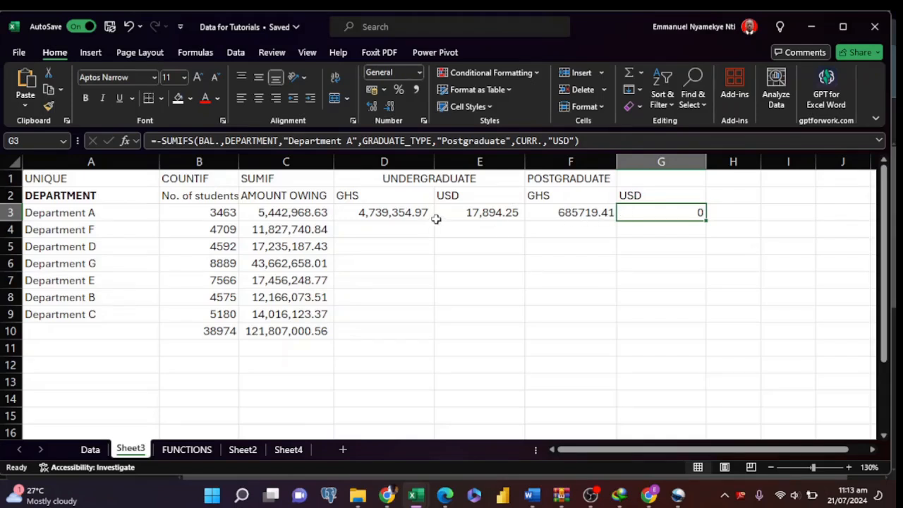
mouse_move(611, 212)
left_mouse_down()
mouse_move(576, 211)
mouse_move(620, 212)
left_mouse_up()
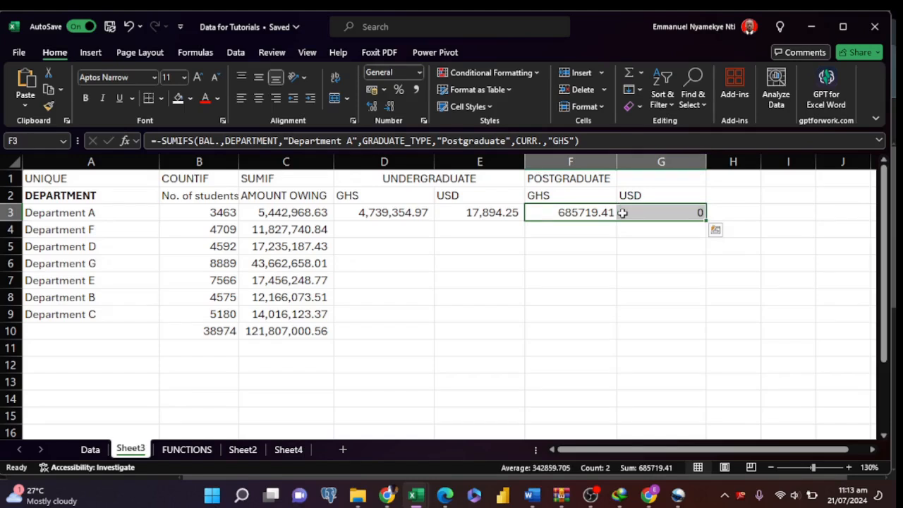
left_click(416, 90)
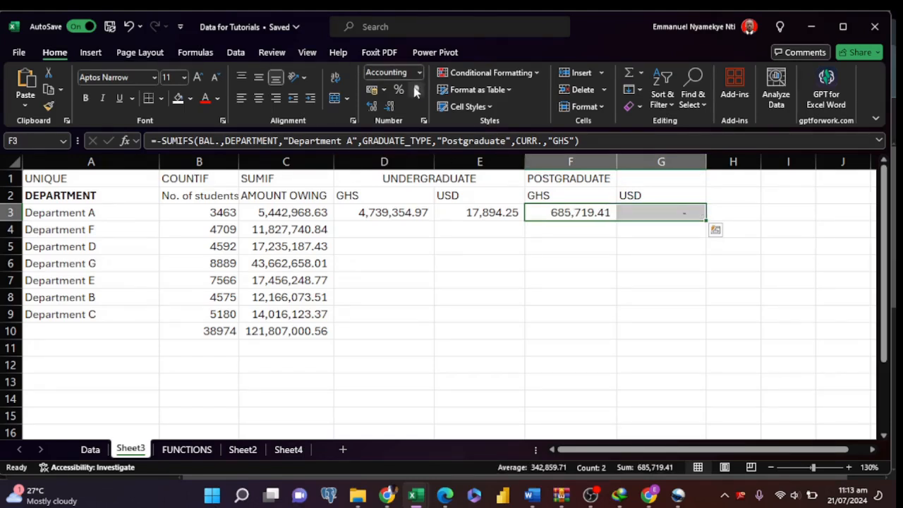
Step: Review the Department A SUMIFS formulas in D3 to G3 and the empty cells below them for the other departments
left_click(631, 208)
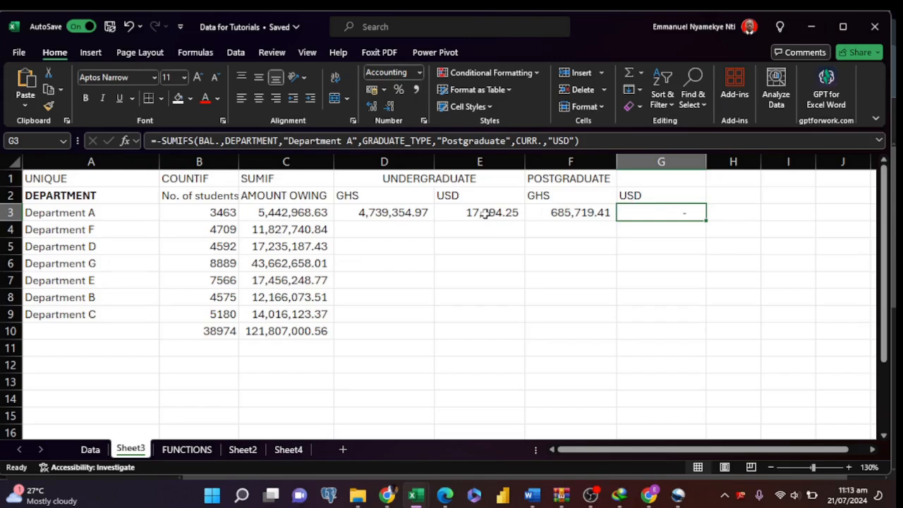
left_click(381, 212)
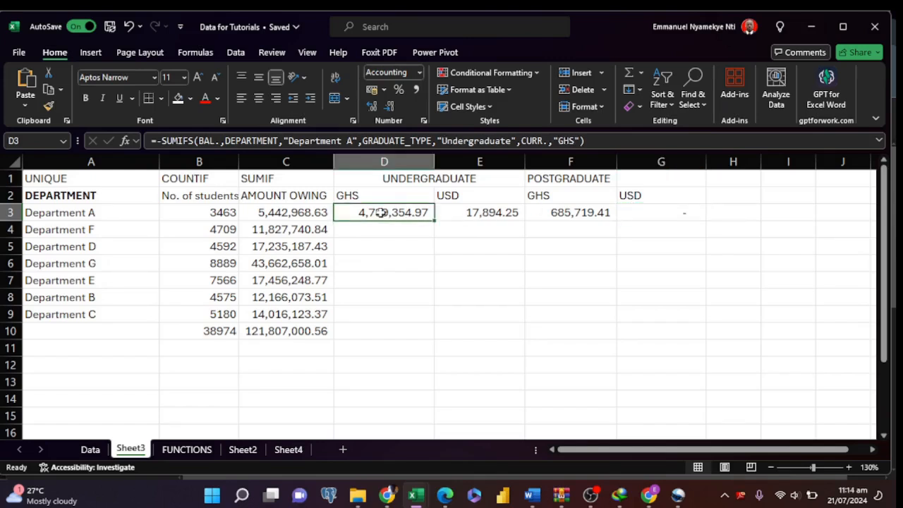
left_click(643, 211)
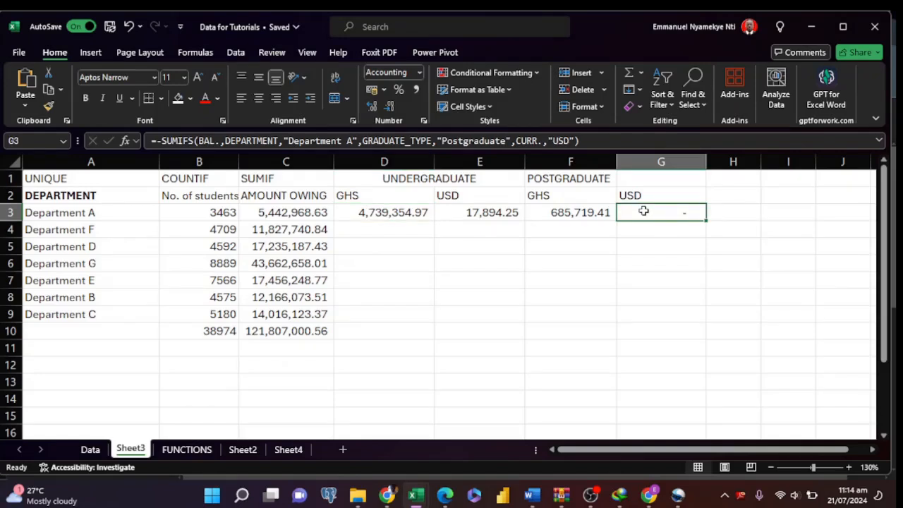
left_click(508, 253)
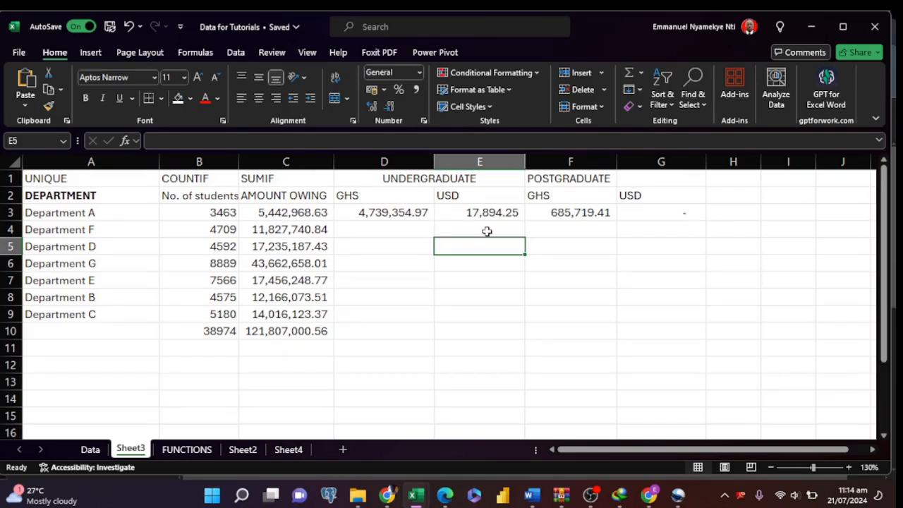
left_click(369, 216)
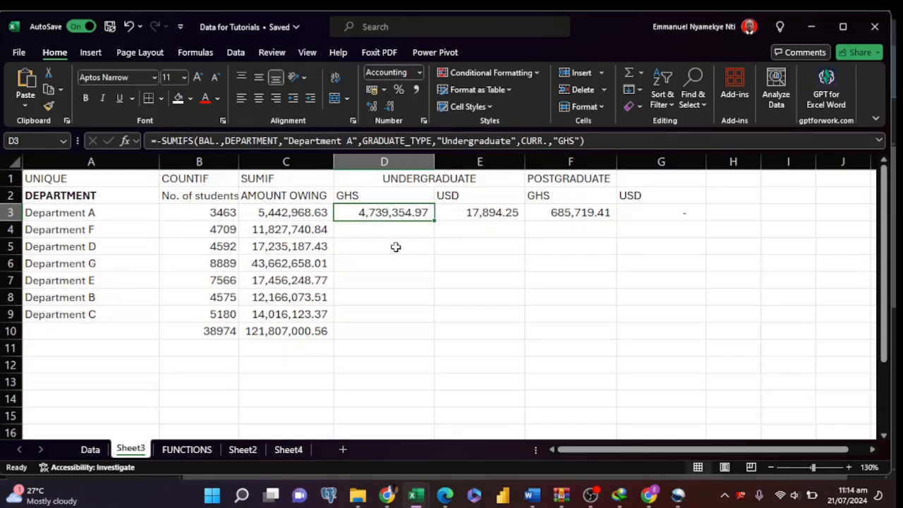
left_click(479, 214)
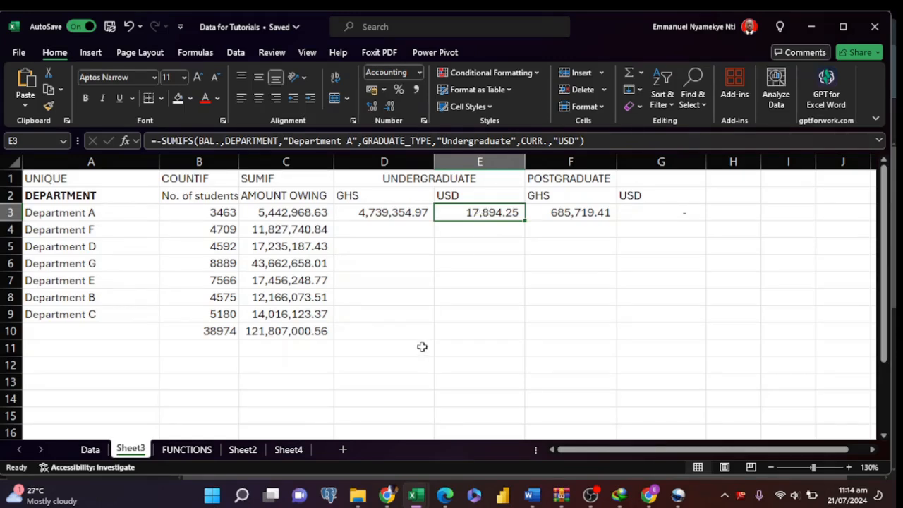
left_click(572, 213)
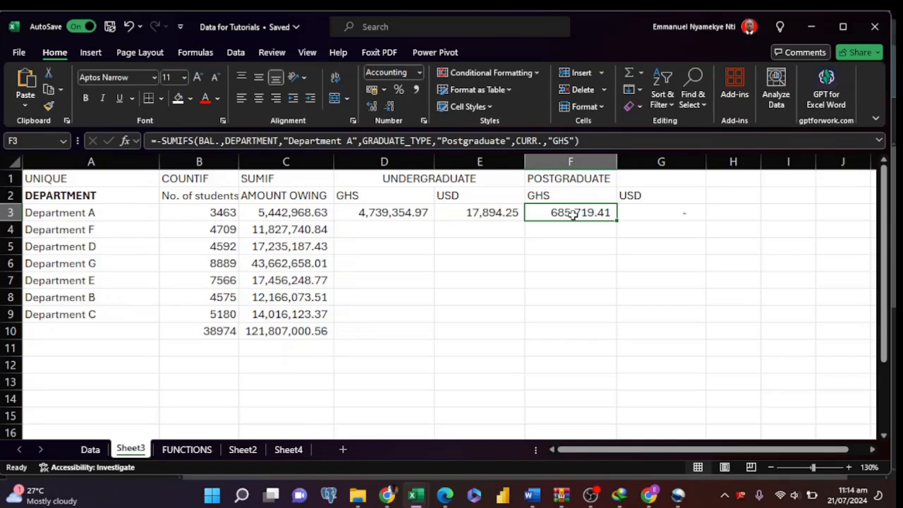
left_click(664, 208)
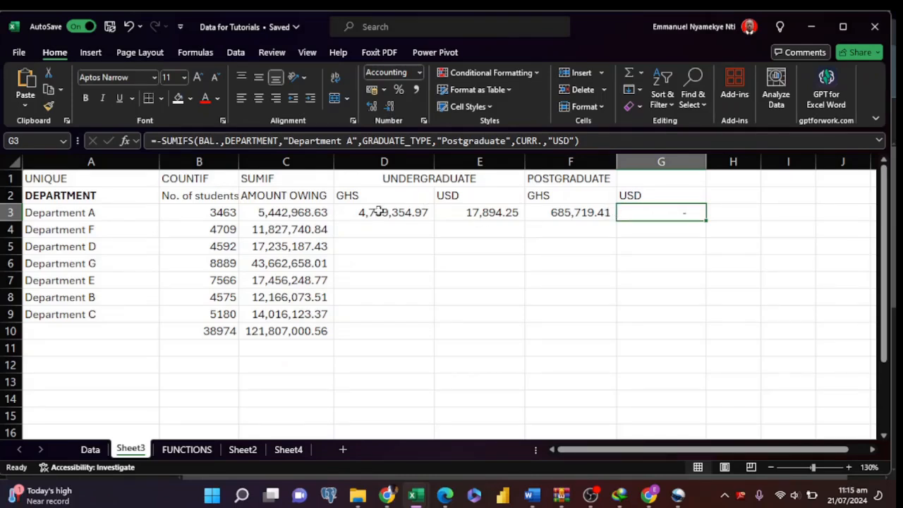
left_click_drag(378, 212, 525, 210)
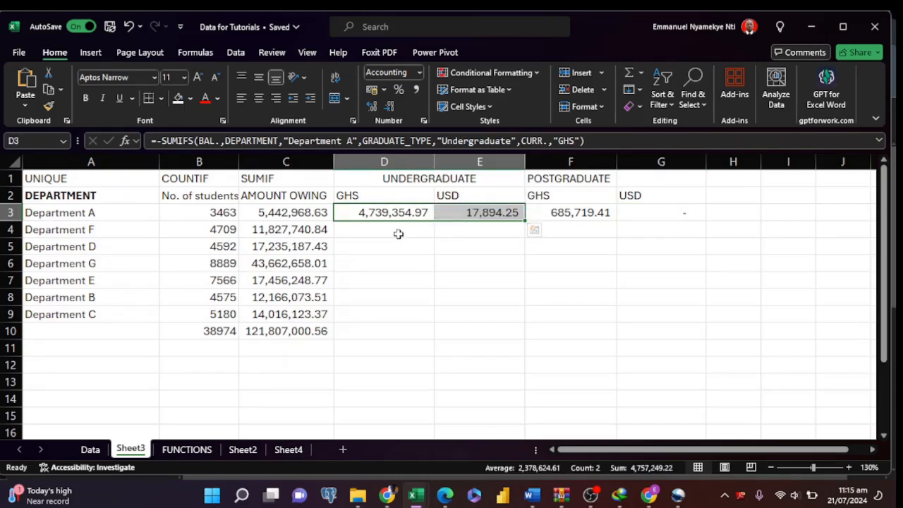
left_click_drag(397, 234, 627, 325)
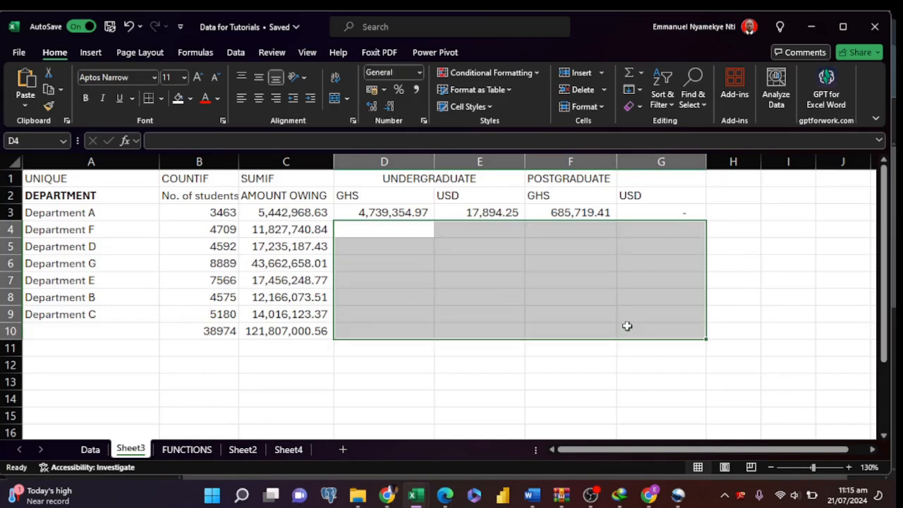
Step: Copy the four Department A SUMIFS formulas in D3:G3 into D4:G4
left_click(398, 210)
left_click_drag(398, 210, 635, 216)
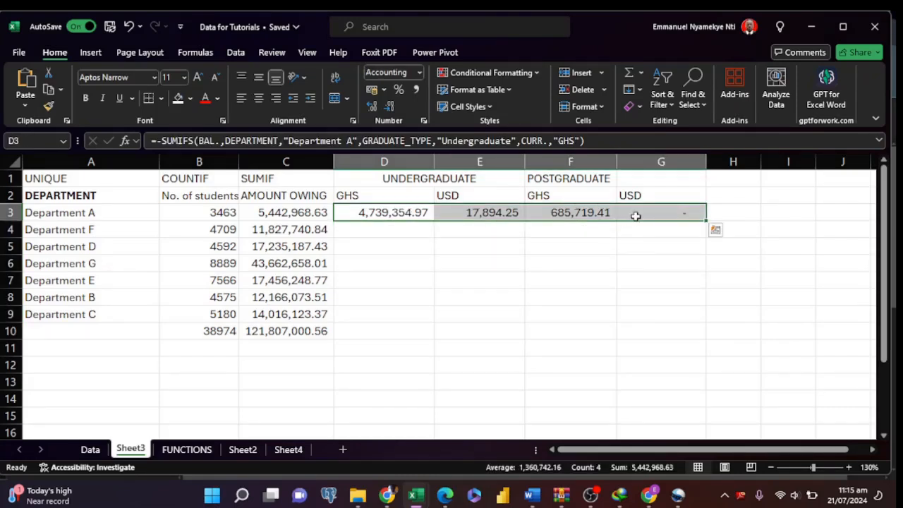
key("ctrl+c")
key("ctrl+q")
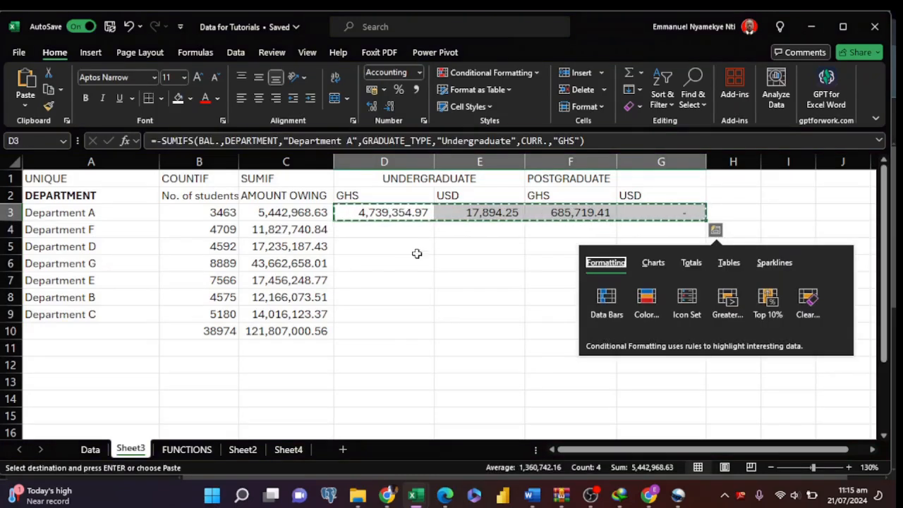
left_click(380, 228)
key("ctrl+v")
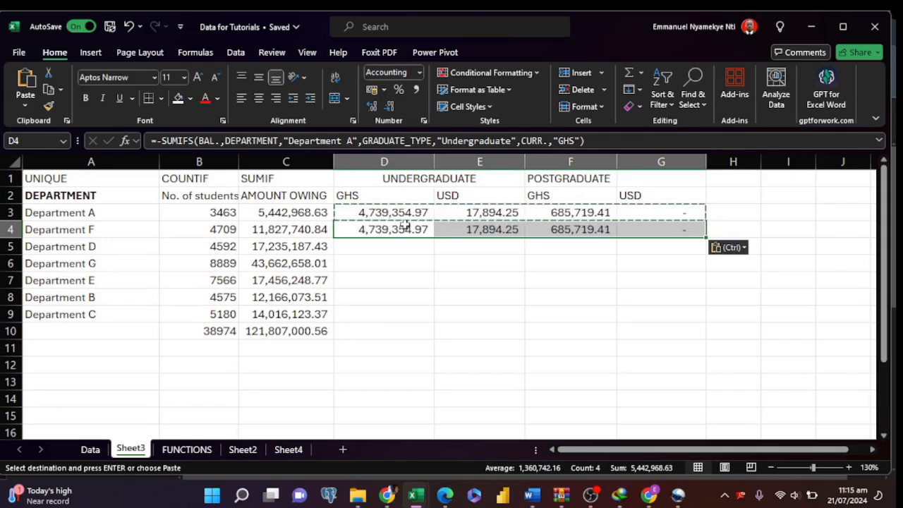
left_click(406, 224)
key("Escape")
Step: Change the department criterion in the D4 undergraduate GHS formula to "Department B"
left_click(406, 226)
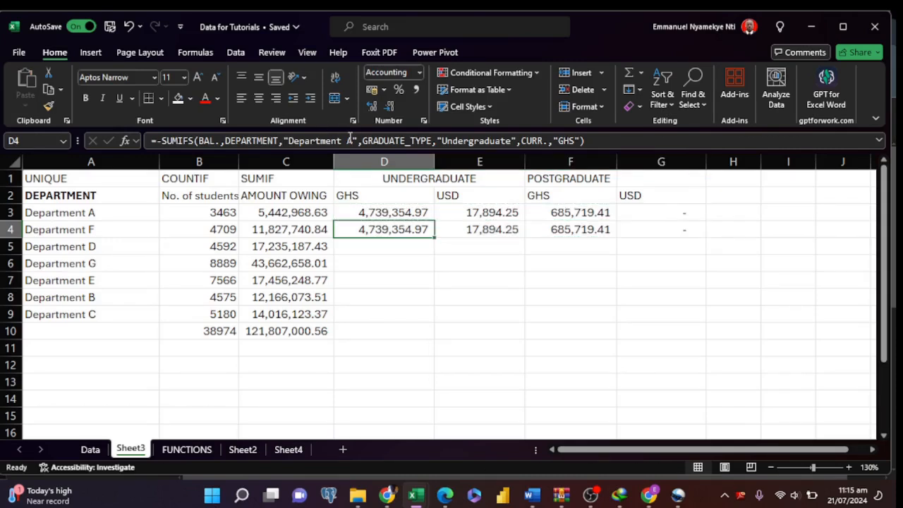
left_click(348, 142)
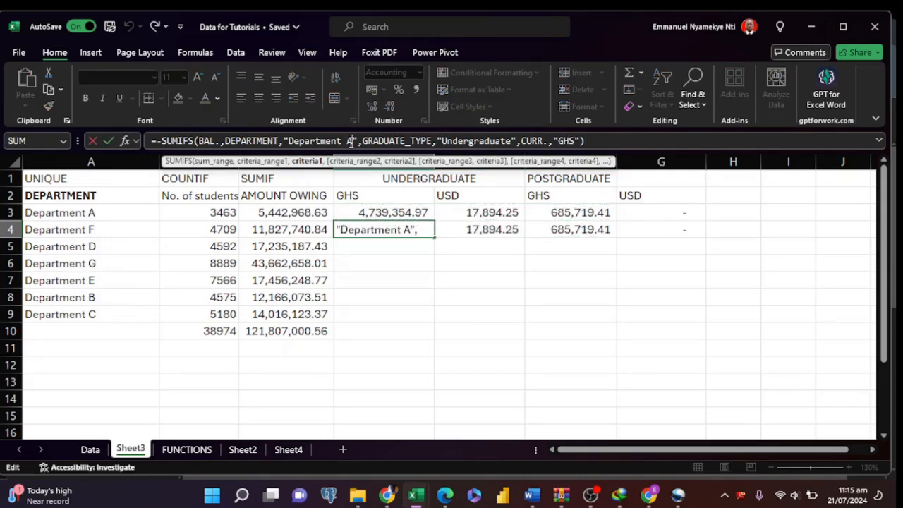
key("BackSpace")
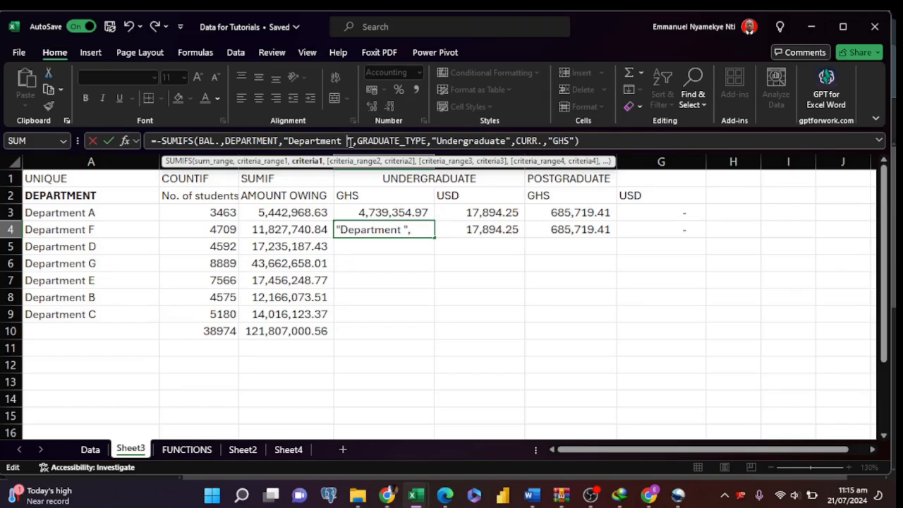
type("B")
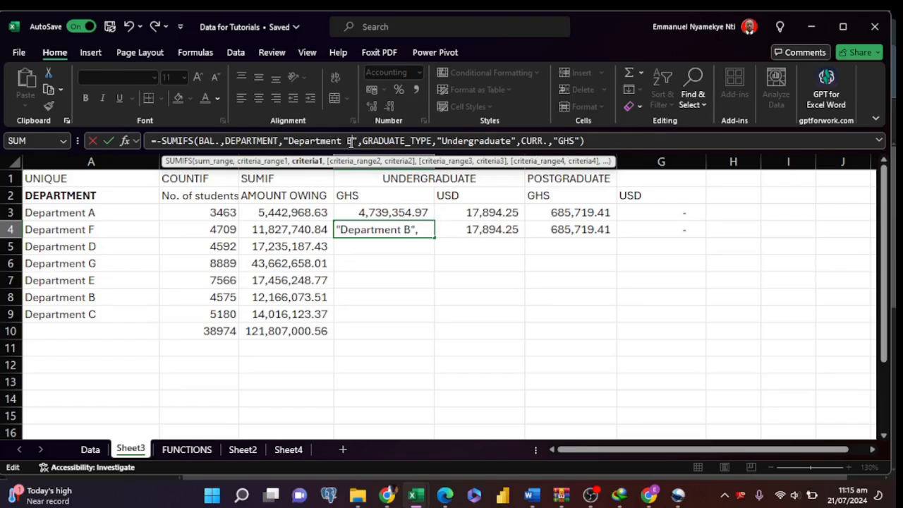
key("Return")
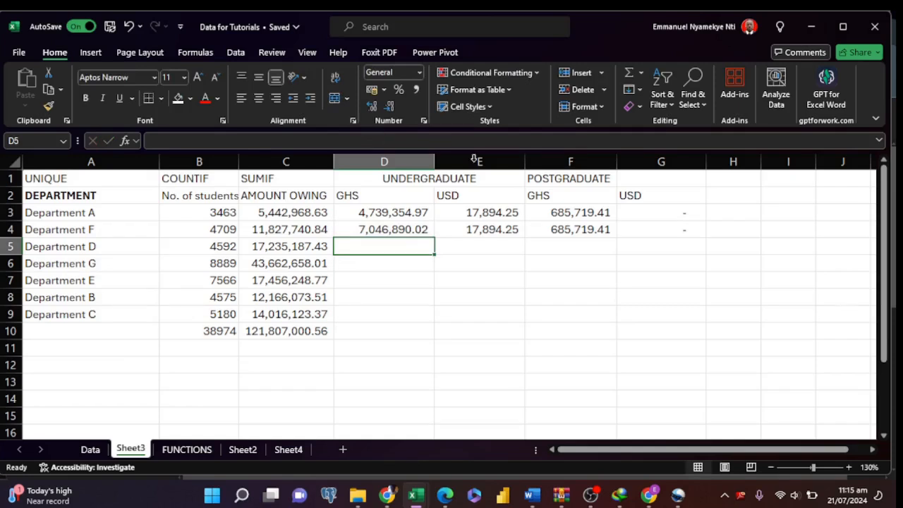
Step: Change the department criterion in the E4 undergraduate USD formula to "Department B"
left_click(469, 226)
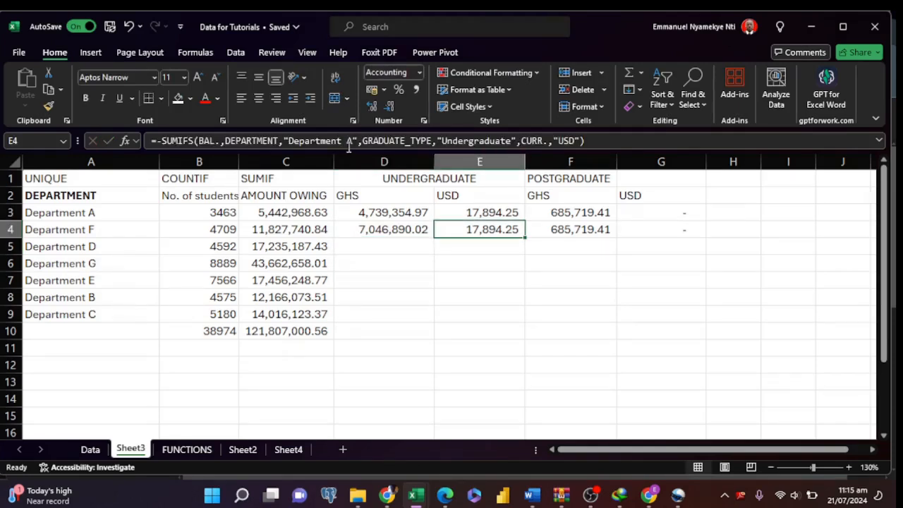
left_click(351, 141)
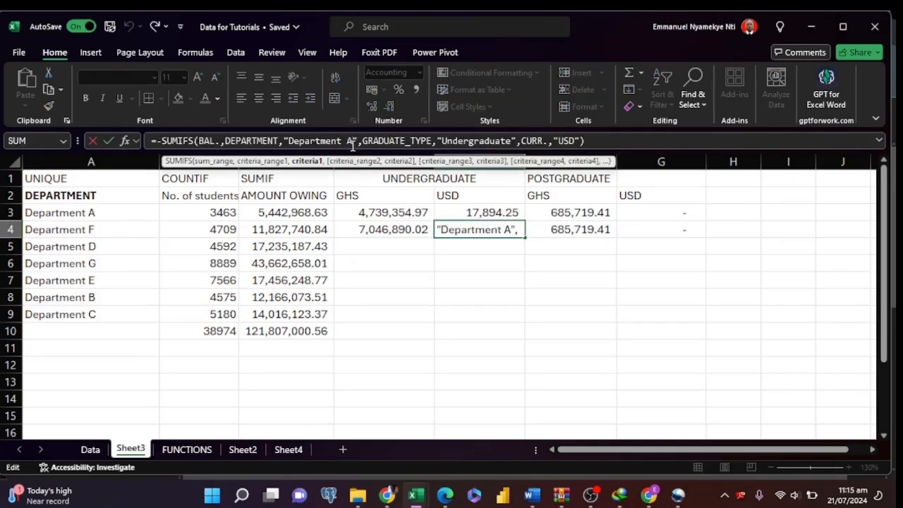
key("BackSpace")
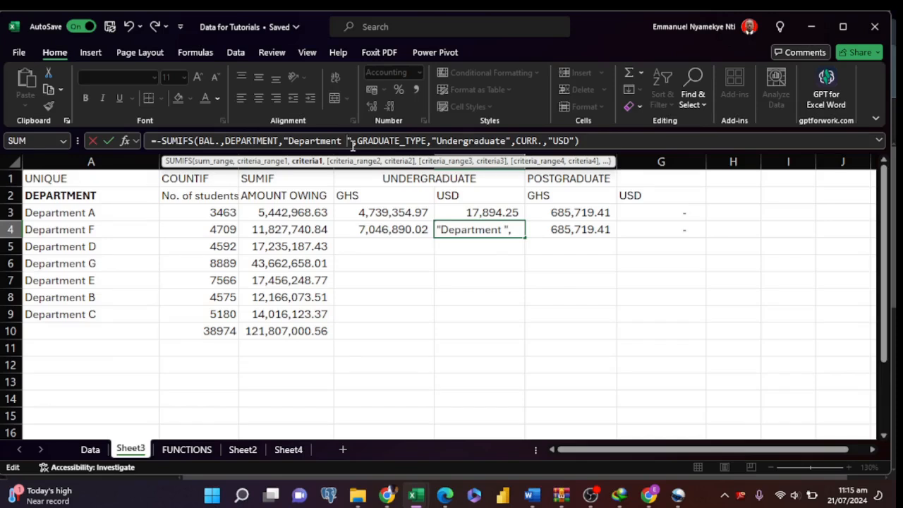
type("B")
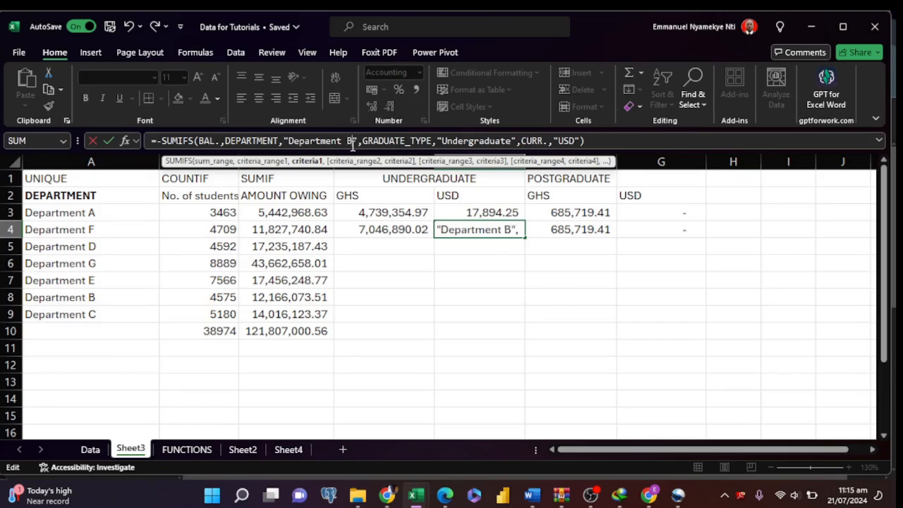
key("Tab")
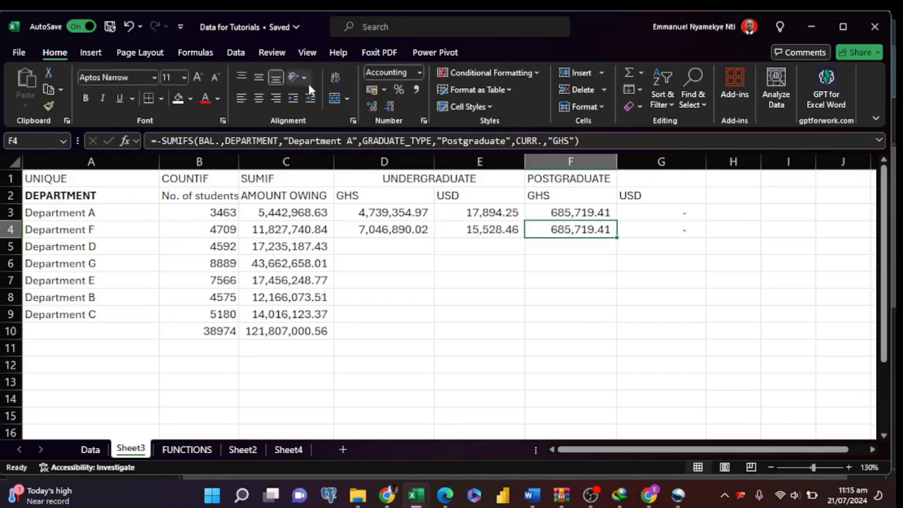
Step: Change the department criterion in the F4 postgraduate GHS formula to "Department B"
left_click(353, 141)
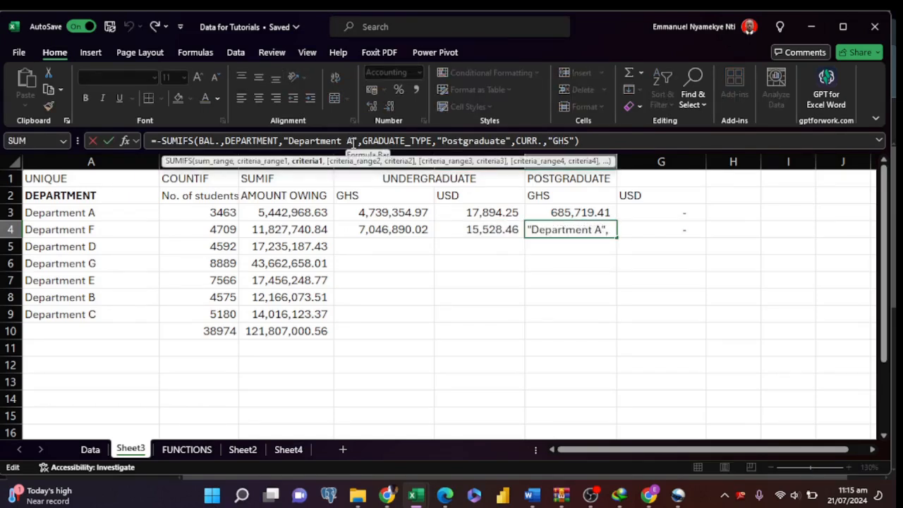
key("BackSpace")
type("b")
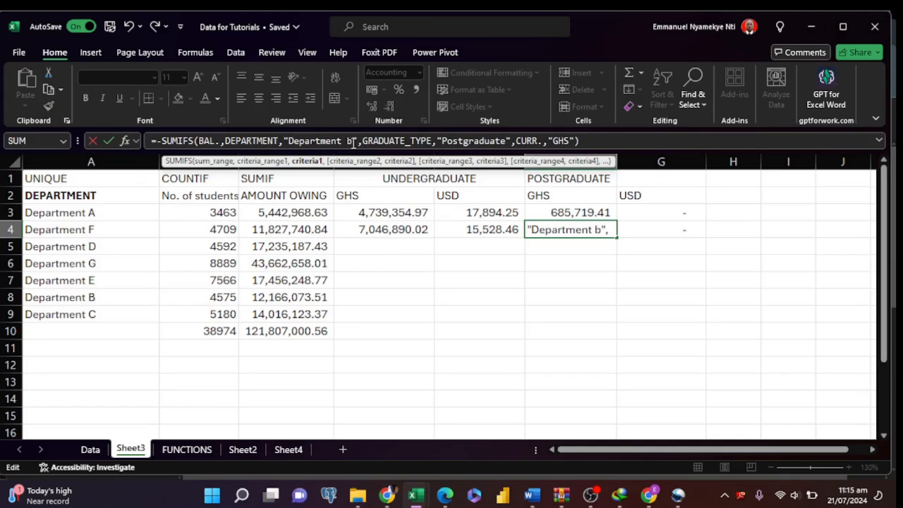
key("BackSpace")
type("B")
key("Return")
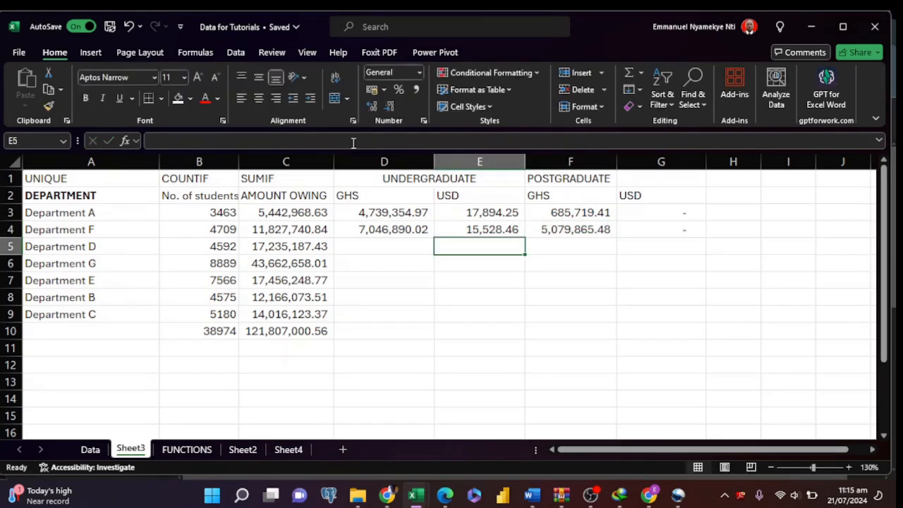
Step: Change the department criterion in the G4 postgraduate USD formula to "Department B"
left_click(639, 231)
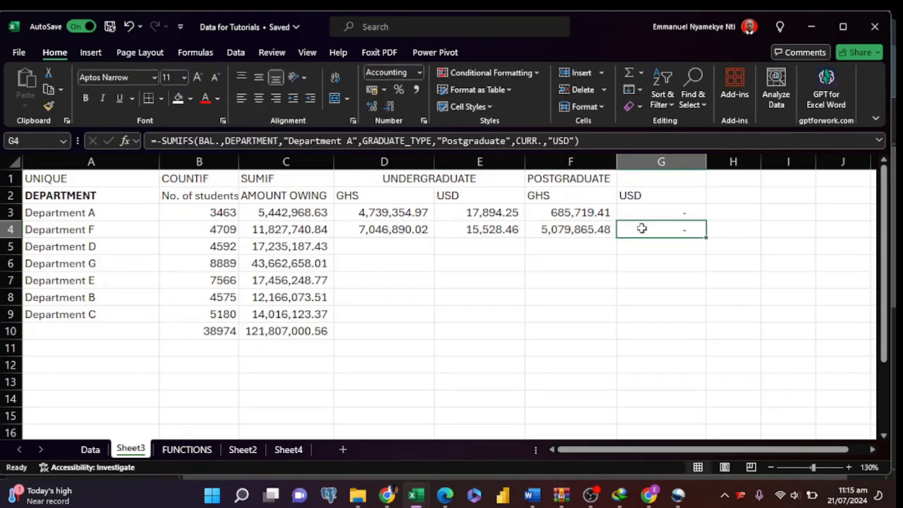
left_click(353, 139)
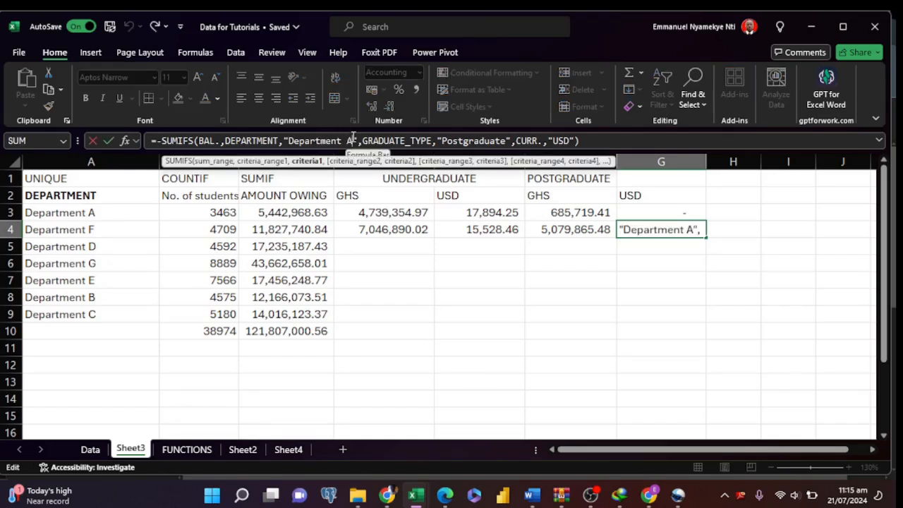
key("BackSpace")
type("B")
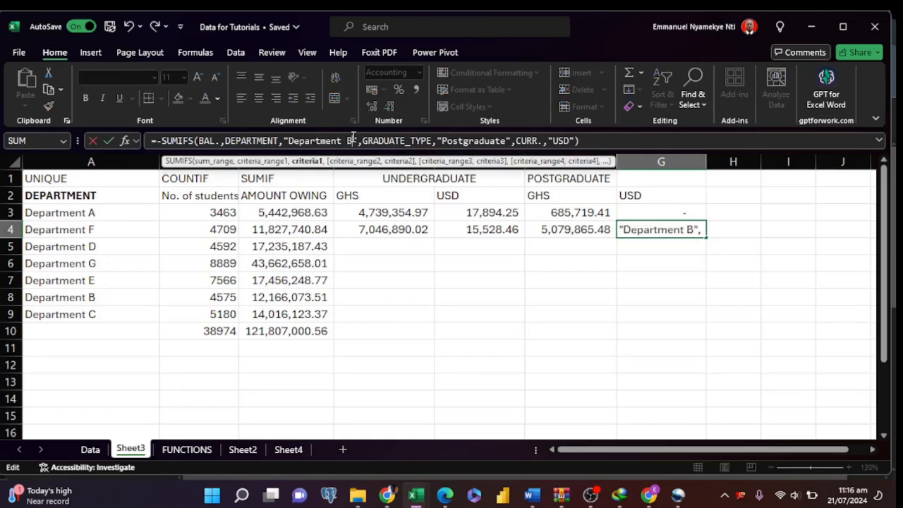
key("Return")
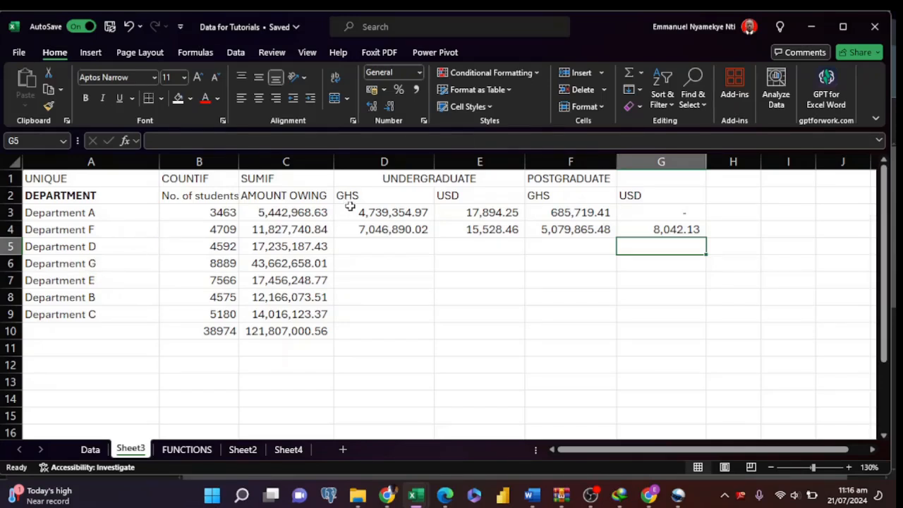
Step: Change the department criterion in the D4 undergraduate GHS formula to "Department F"
left_click(364, 228)
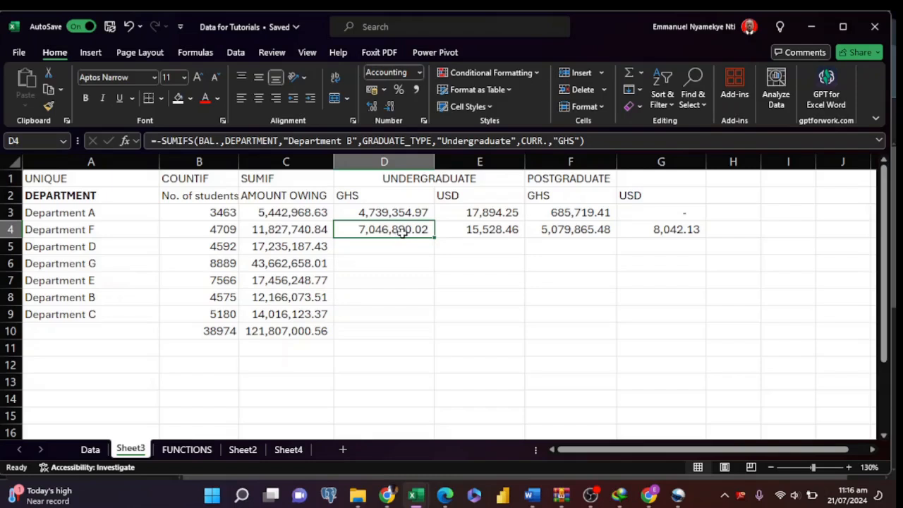
left_click(351, 140)
key("BackSpace")
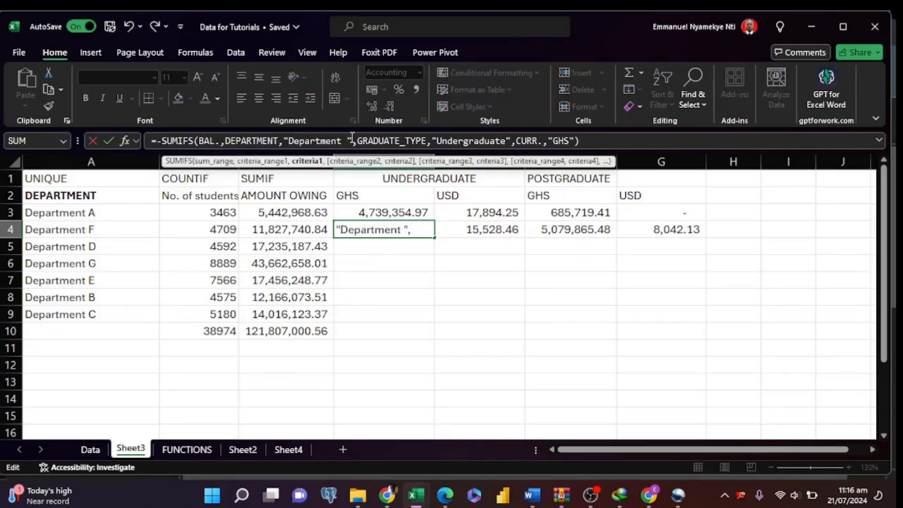
type("F")
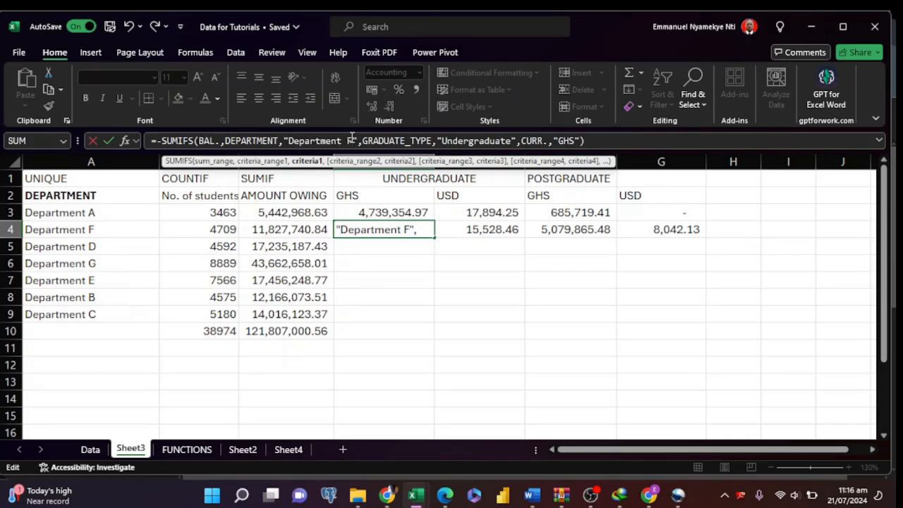
key("Return")
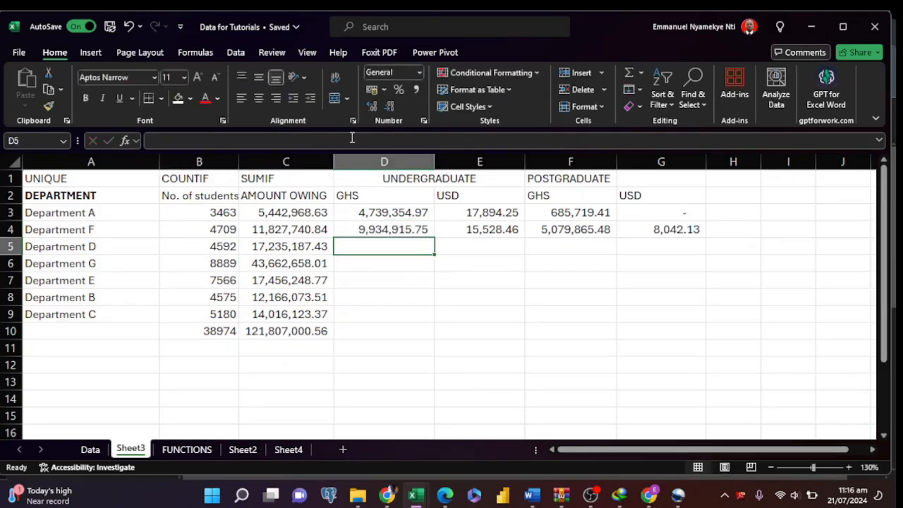
Step: Change the department criterion in the E4 undergraduate USD formula to "Department F"
left_click(466, 227)
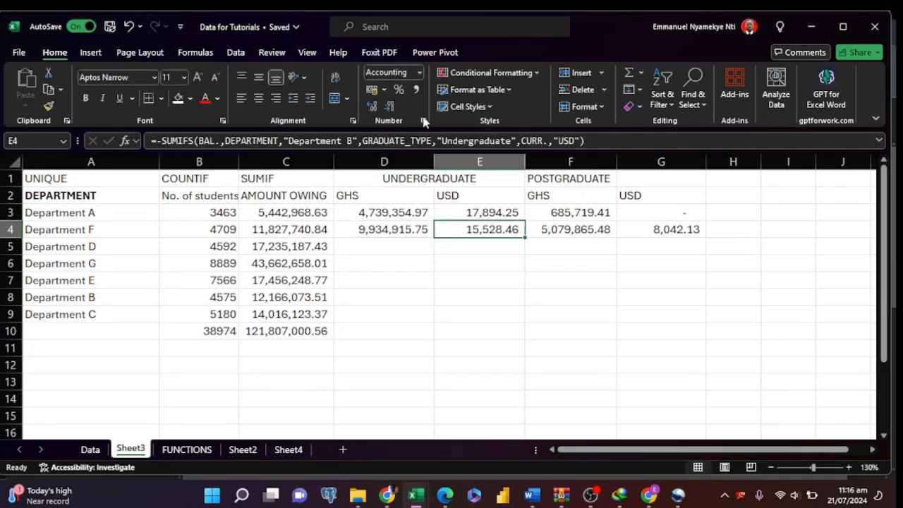
left_click(354, 141)
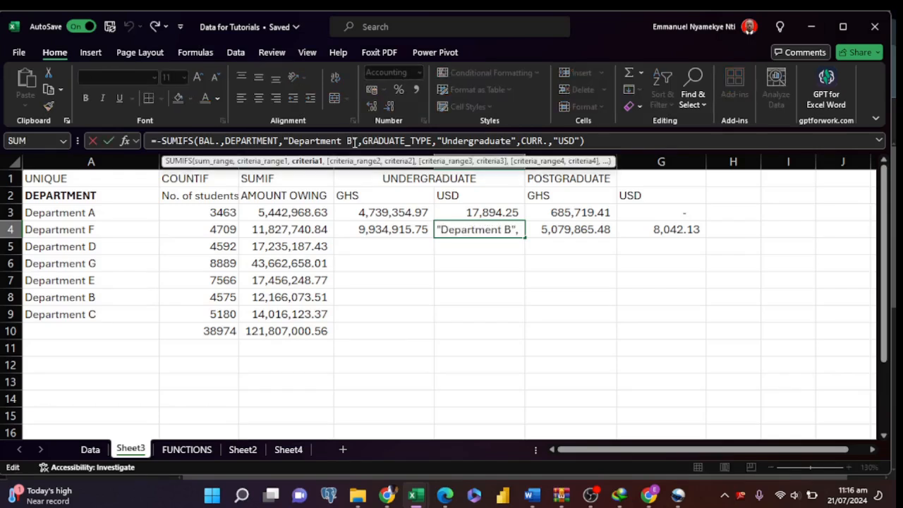
key("BackSpace")
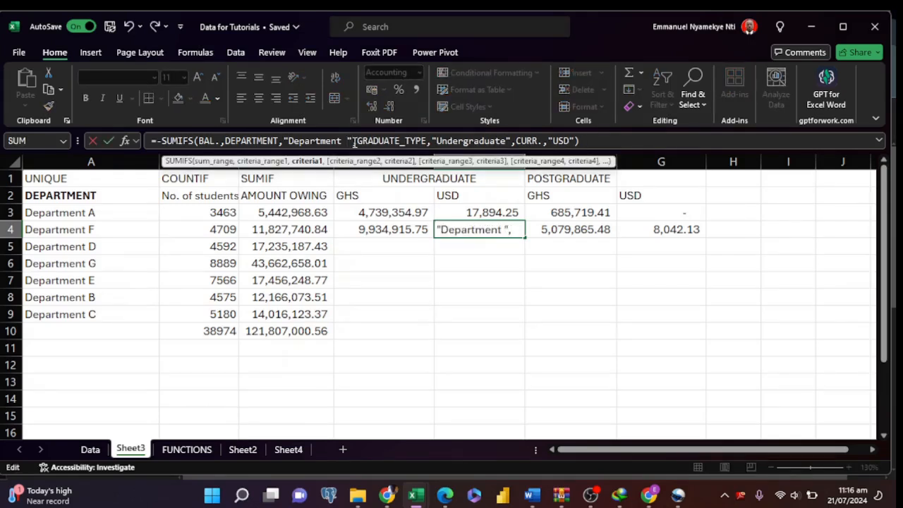
type("F")
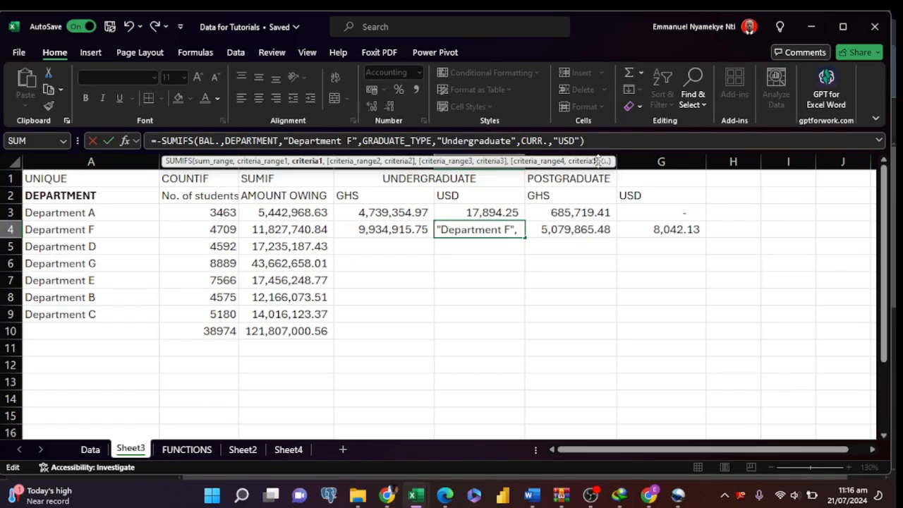
key("Return")
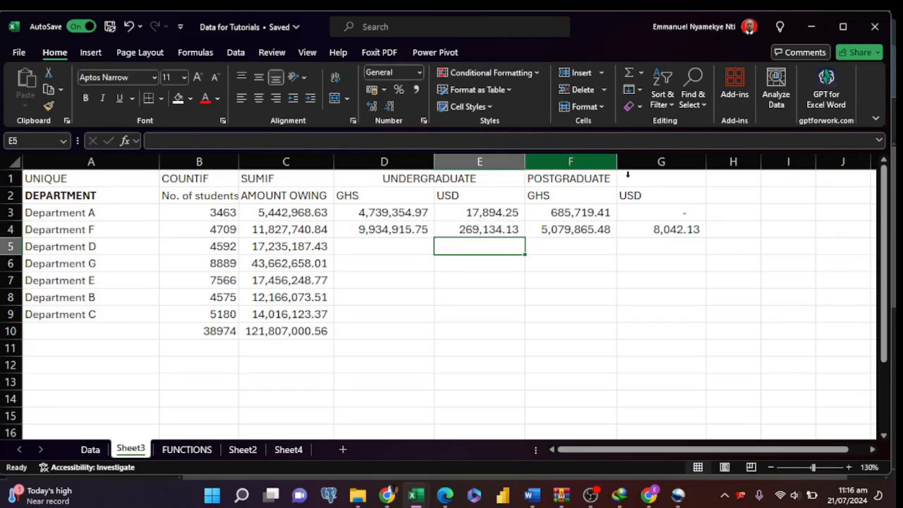
Step: Change the department criterion in the F4 postgraduate GHS formula to "Department F"
left_click(592, 228)
left_click(355, 141)
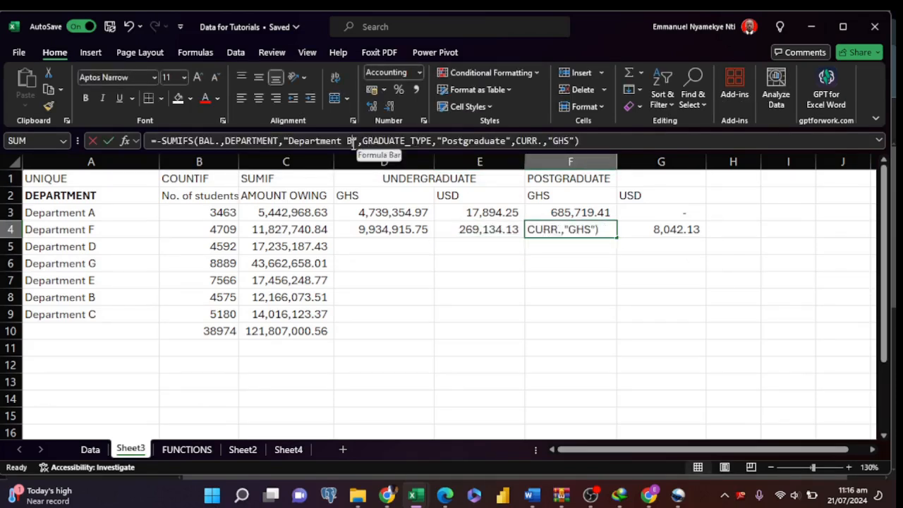
key("BackSpace")
type("F")
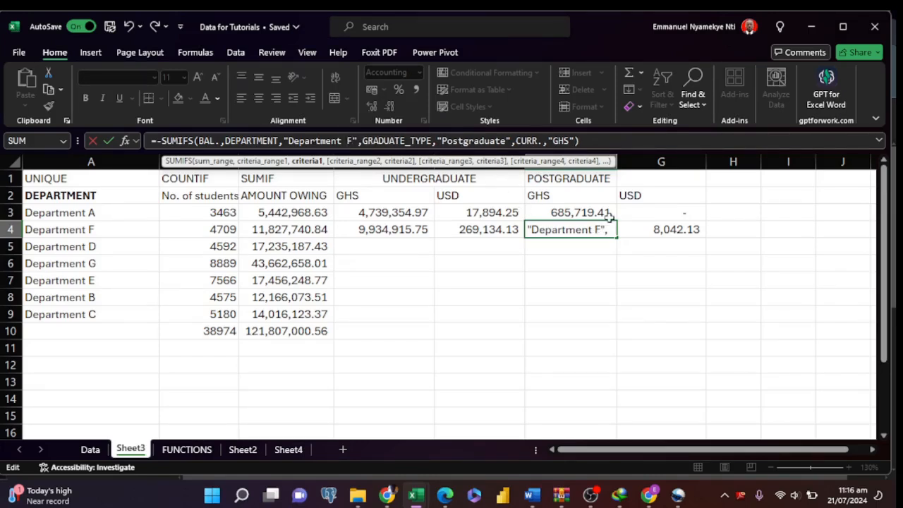
key("Return")
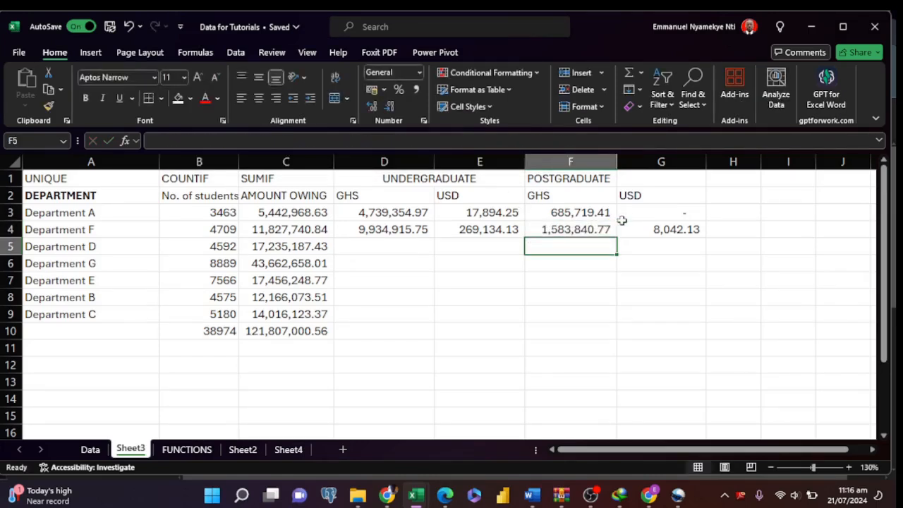
Step: Change the department criterion in the G4 postgraduate USD formula to "Department F"
left_click(685, 233)
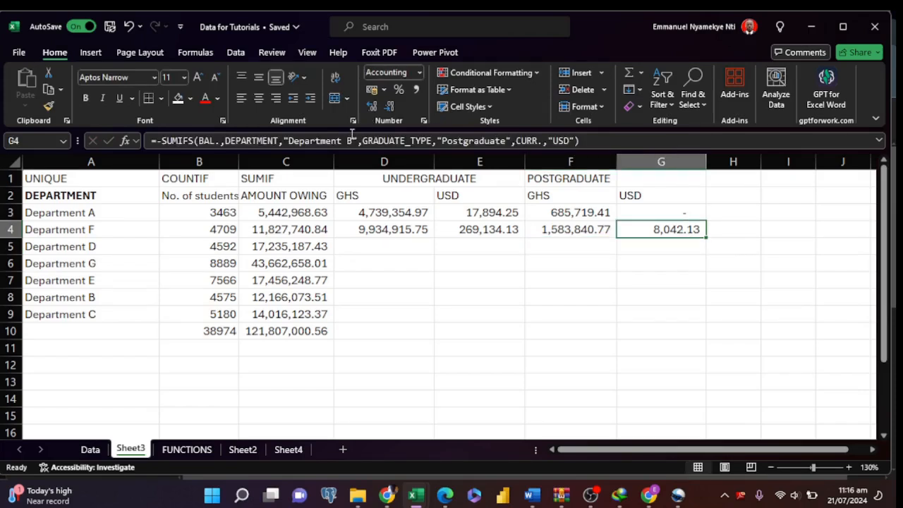
left_click(351, 134)
key("BackSpace")
type("F")
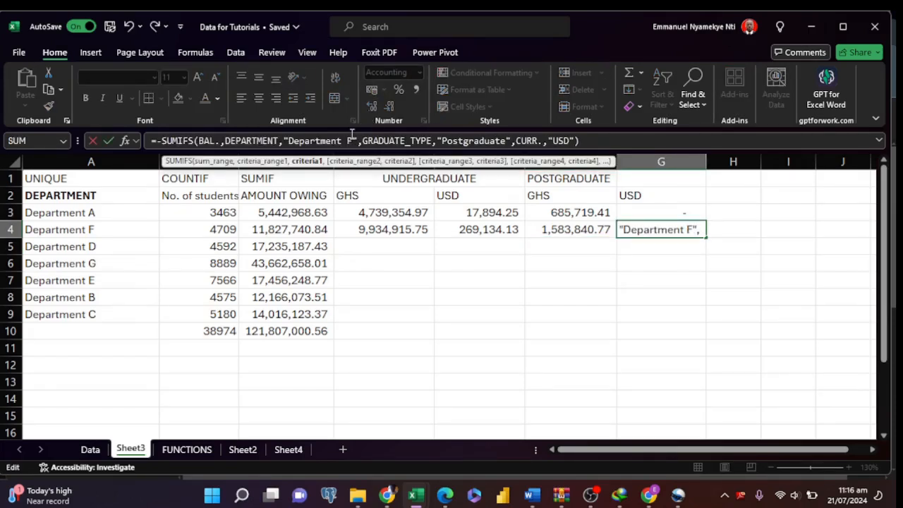
key("Return")
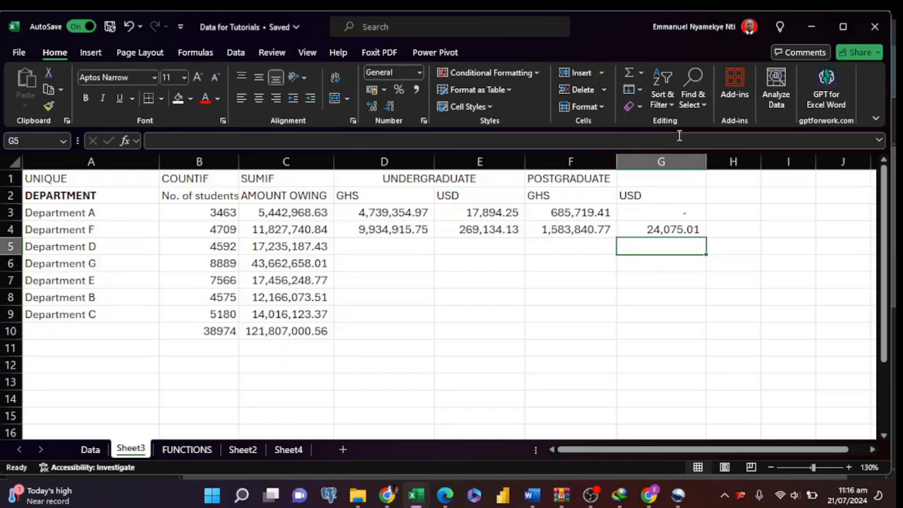
left_click(649, 230)
left_click_drag(398, 249, 621, 322)
left_click(558, 316)
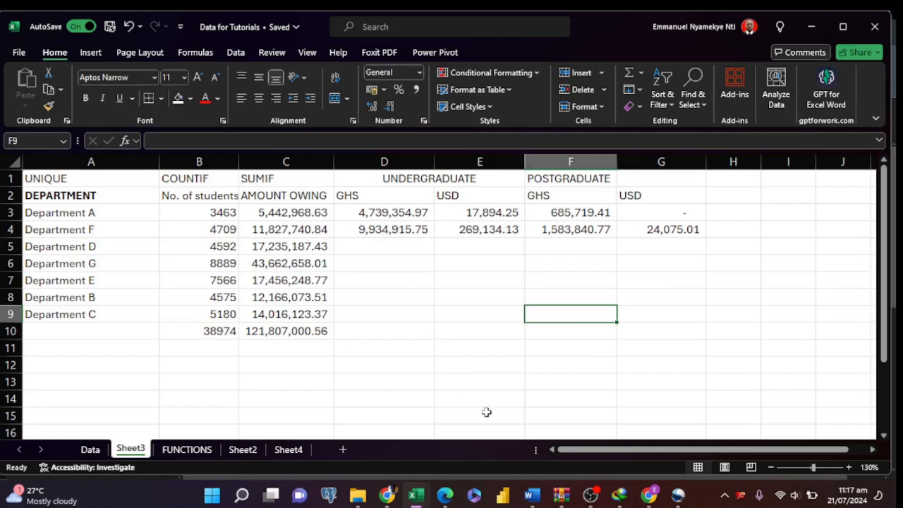
left_click(375, 233)
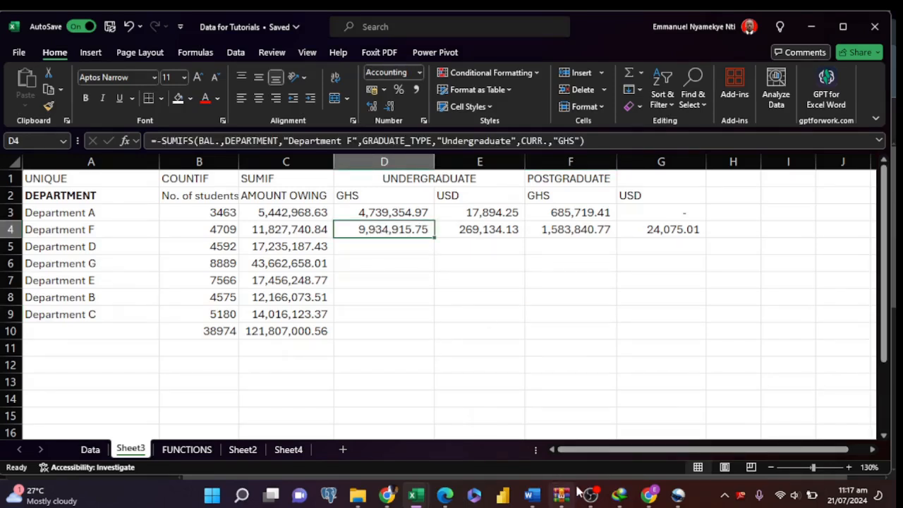
left_click(395, 316)
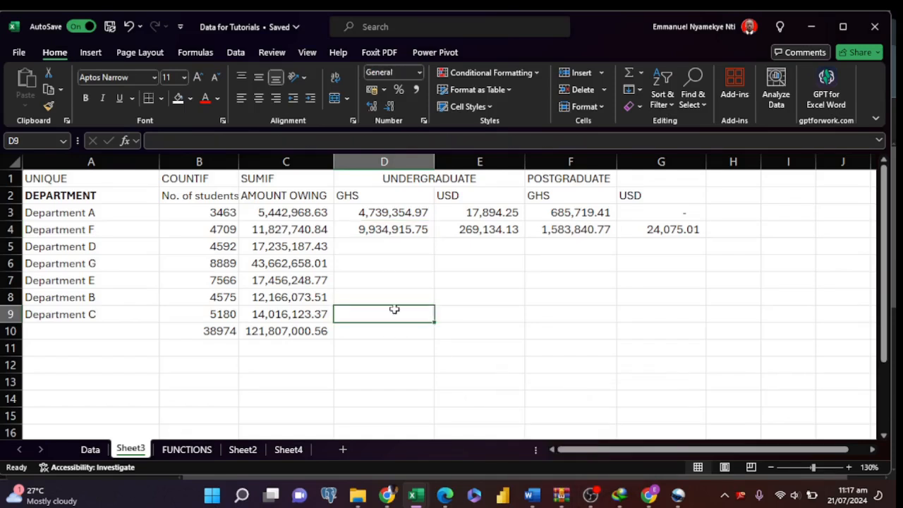
left_click(389, 251)
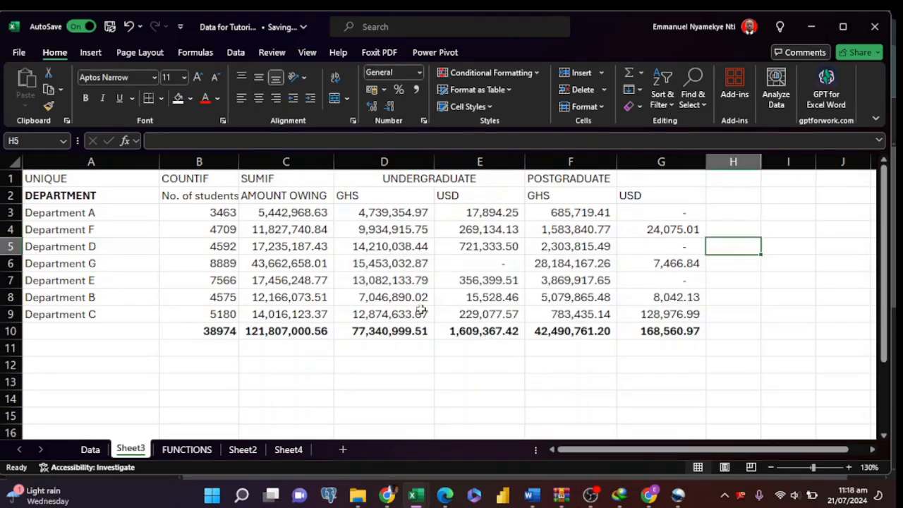
scroll(372, 318, "down", 1)
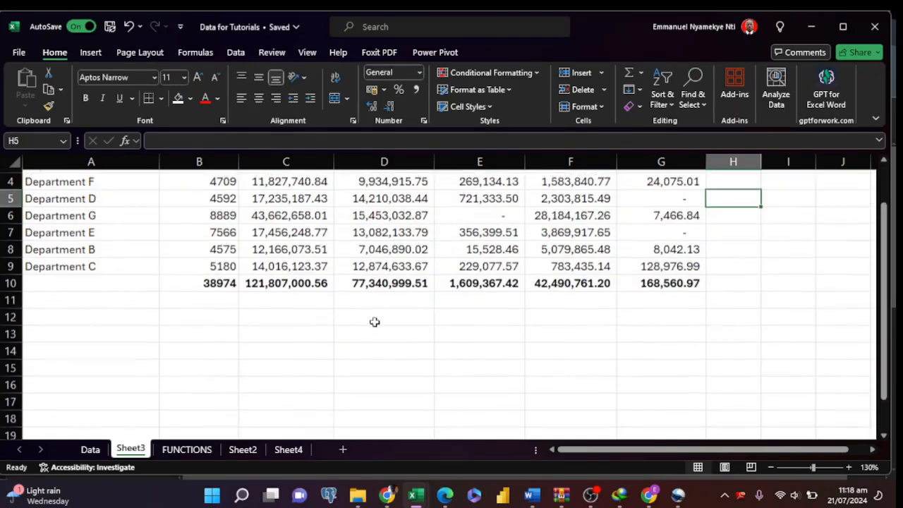
scroll(373, 318, "up", 1)
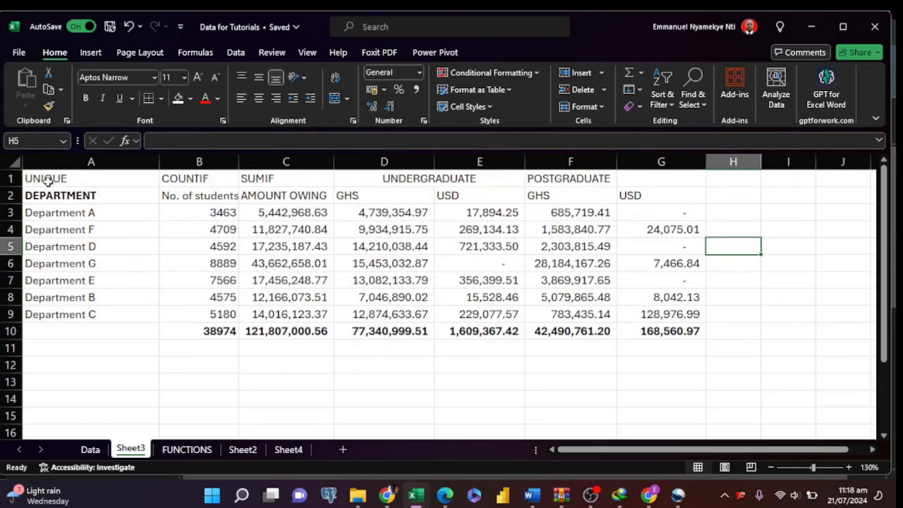
Step: Merge and center the POSTGRADUATE heading across F1:G1
left_click(593, 174)
left_click_drag(592, 174, 650, 178)
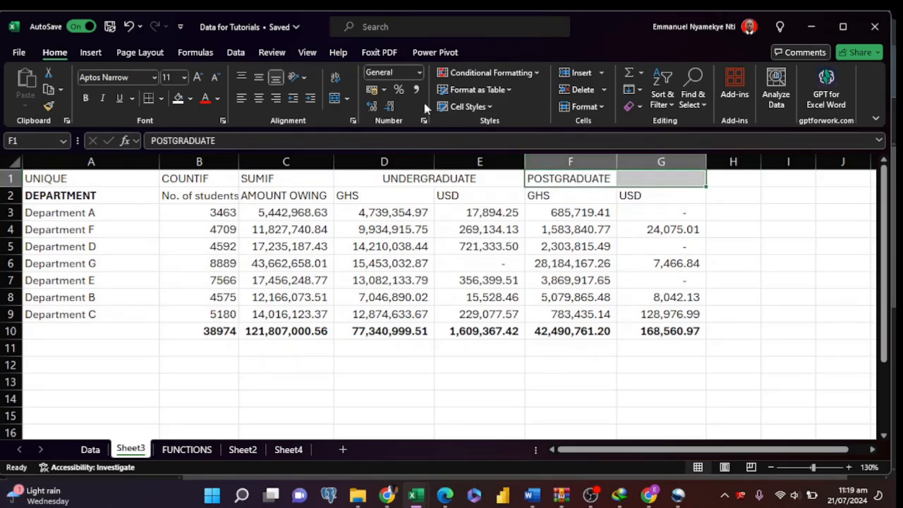
left_click(338, 102)
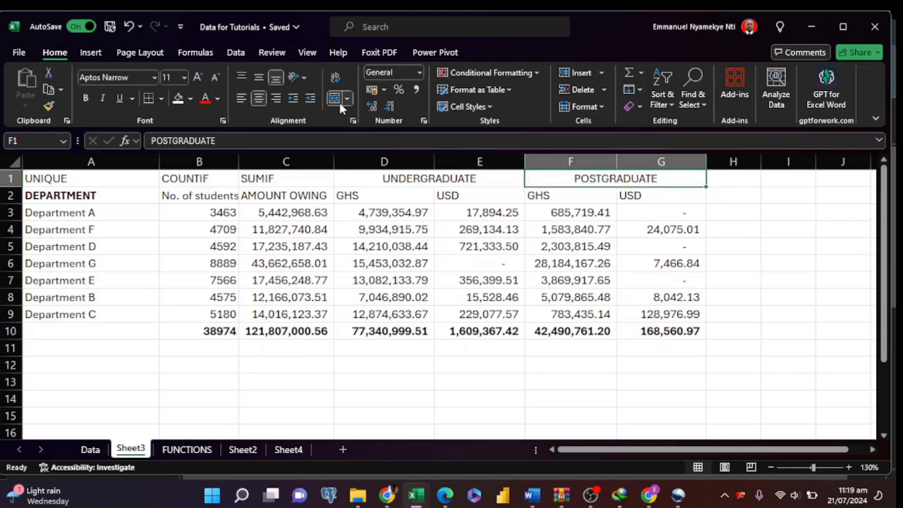
left_click(494, 284)
left_click(381, 366)
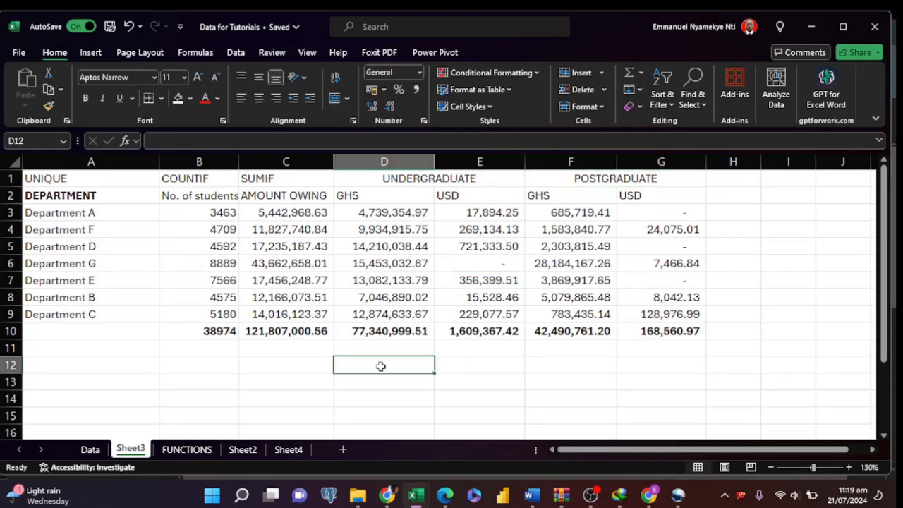
Step: Try converting the summary range A1:G10 into a table with headers, and undo the conversion
left_click(75, 179)
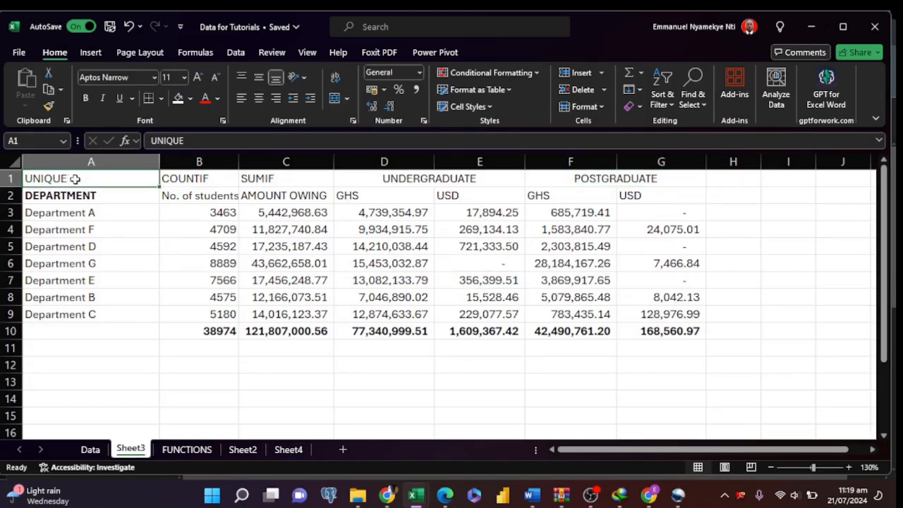
left_click_drag(74, 178, 625, 338)
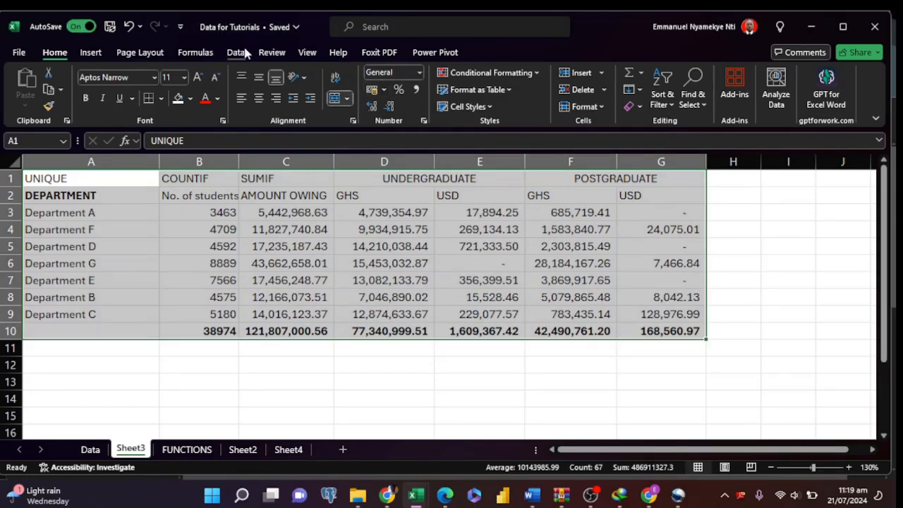
left_click(93, 52)
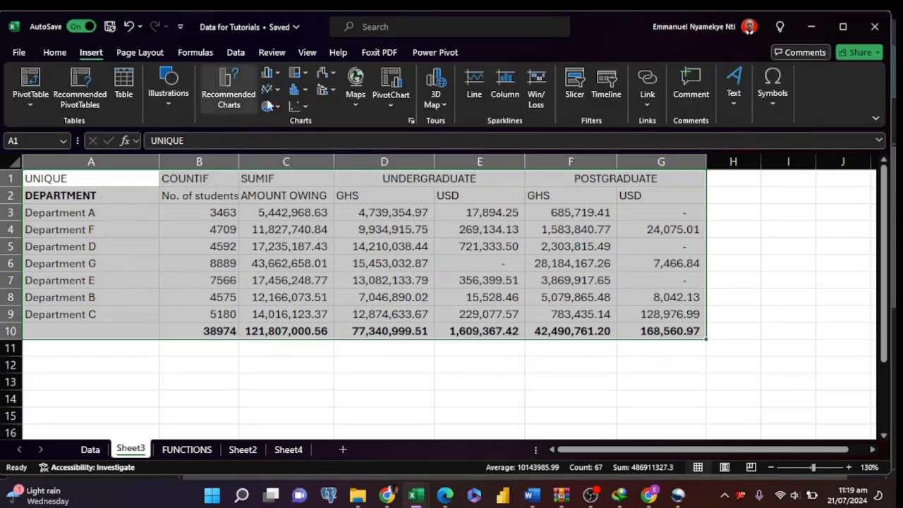
left_click(125, 83)
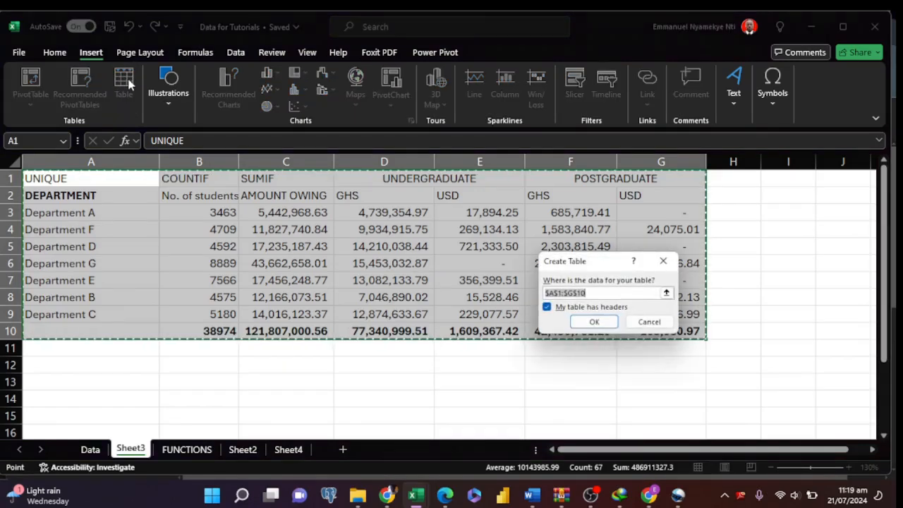
left_click(594, 322)
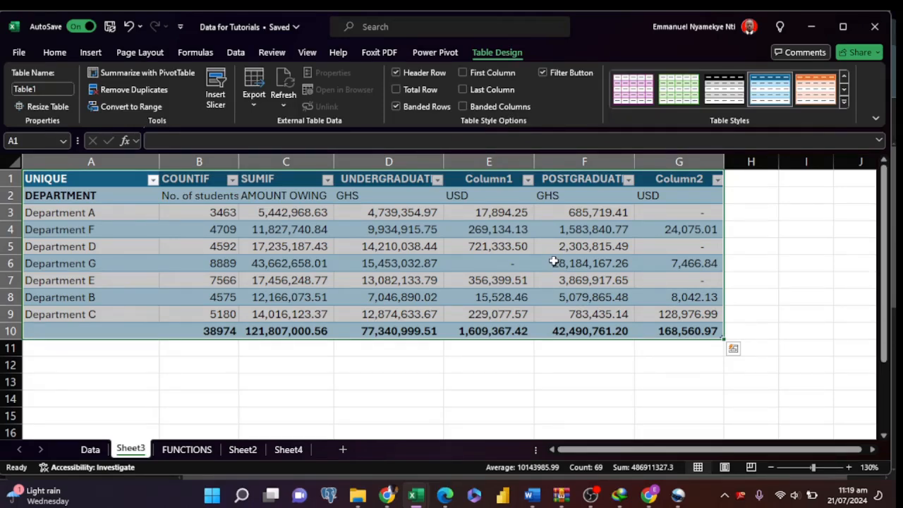
key("ctrl+z")
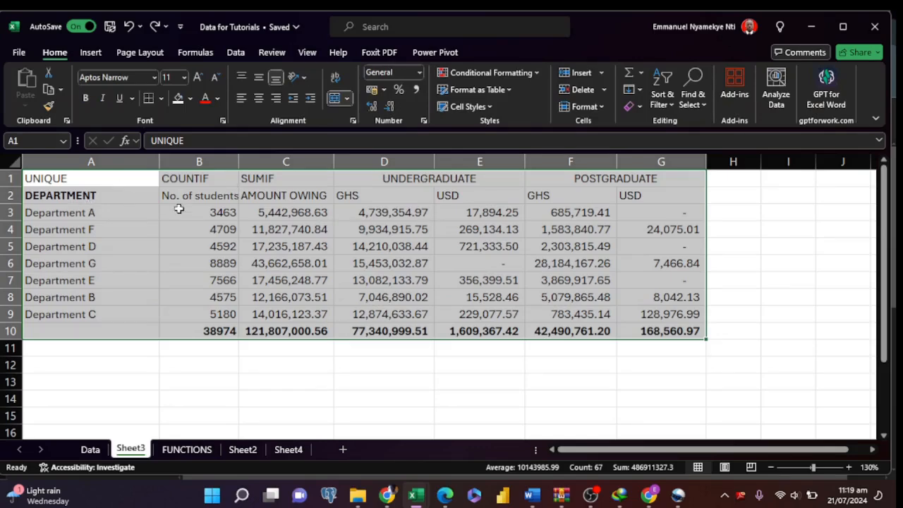
left_click(313, 264)
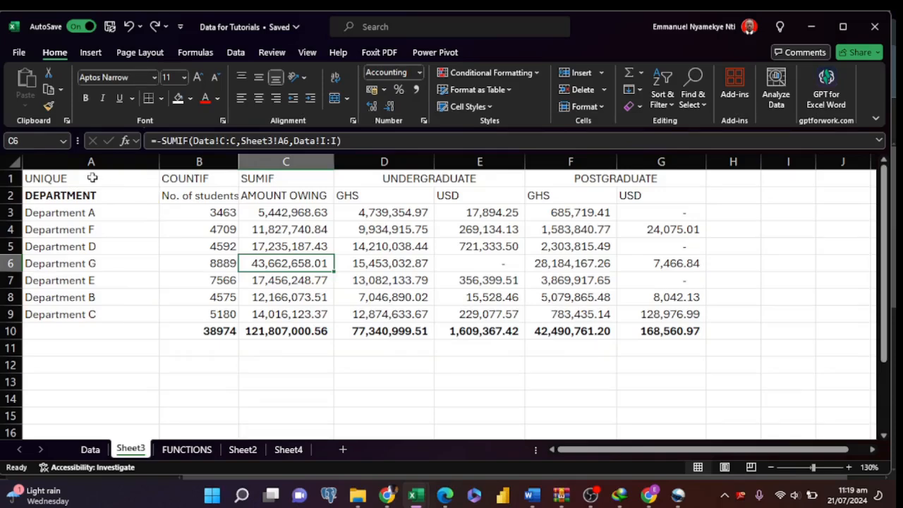
Step: Apply all borders to the summary range A1:G10 on Sheet3
left_click_drag(91, 178, 626, 337)
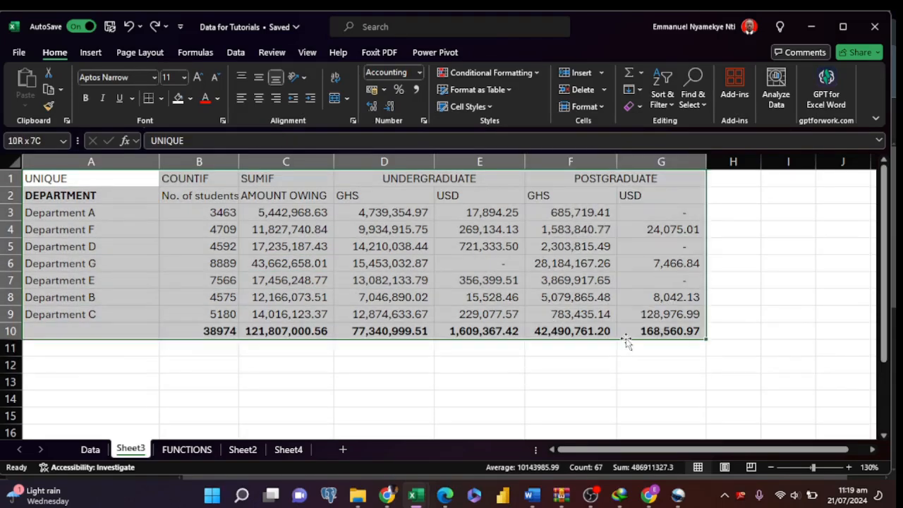
left_click(162, 98)
left_click(172, 229)
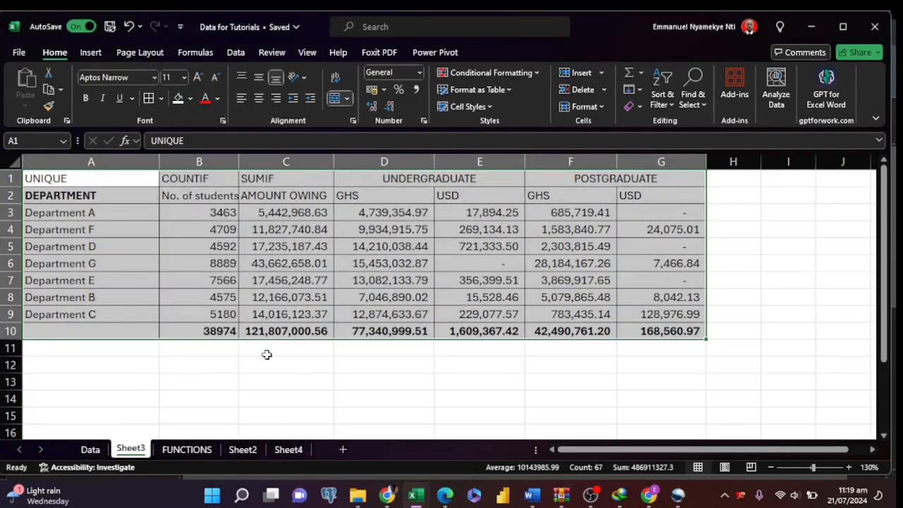
left_click(324, 376)
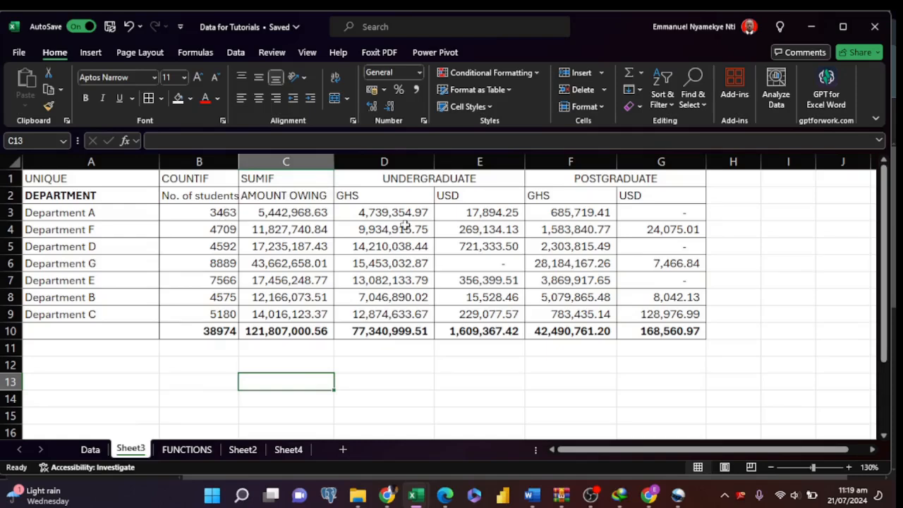
Step: Show the sheet in Page Break Preview and move the page break after column E so the whole summary table fits on one page
left_click(751, 468)
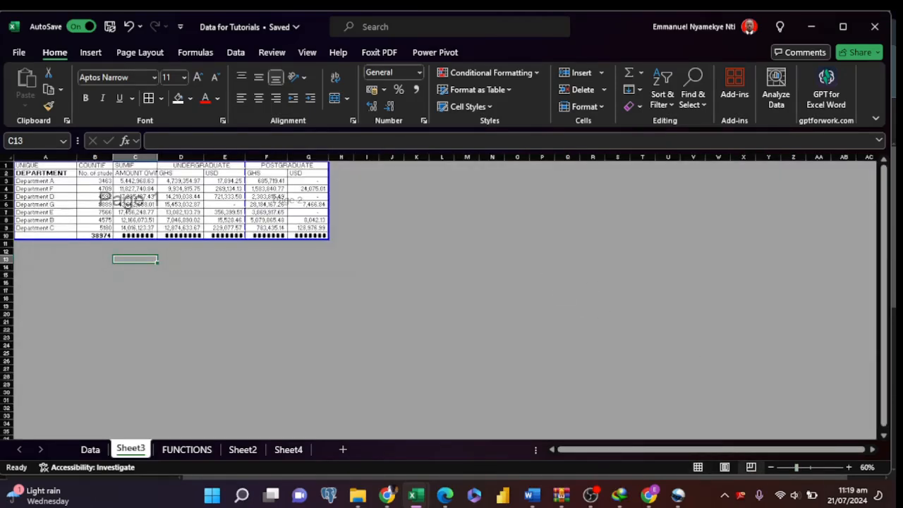
left_click(813, 467)
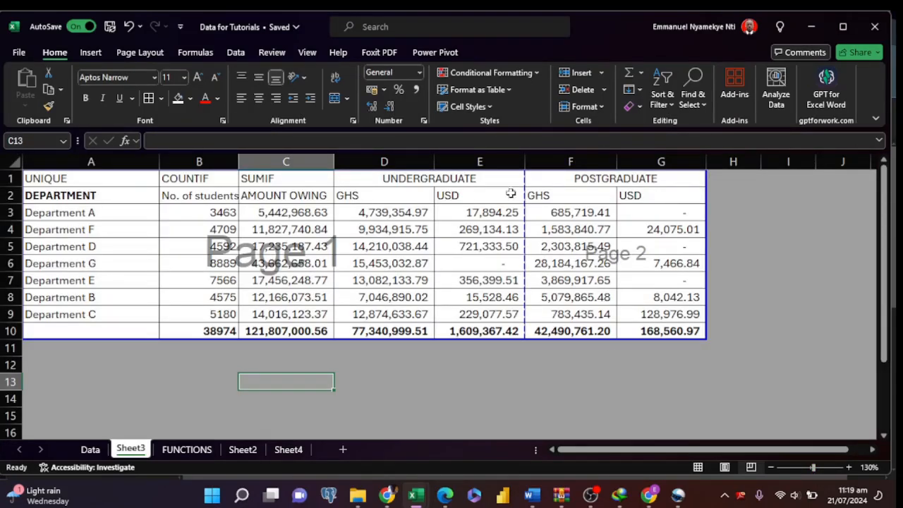
left_click_drag(831, 282, 847, 293)
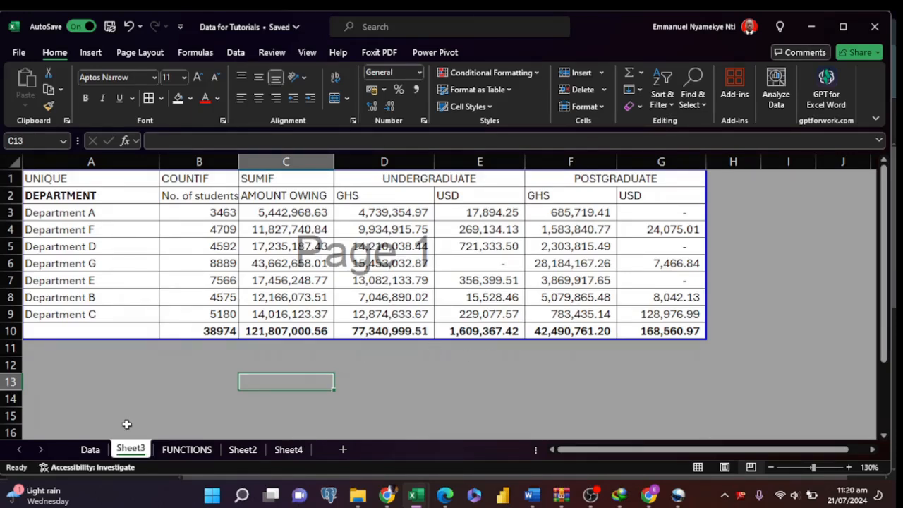
Step: Review the SUMIFS description on the FUNCTIONS sheet and the undergraduate GHS formulas on Sheet3, including Department E in D7
left_click(158, 451)
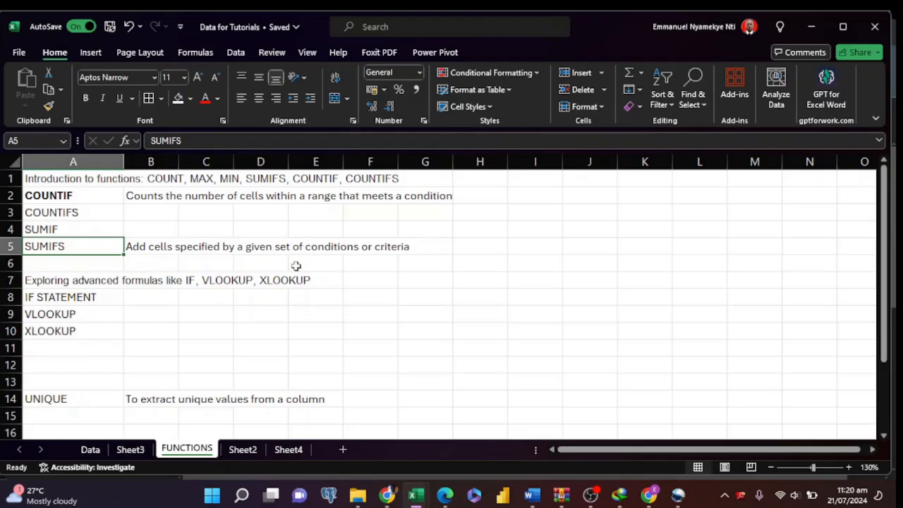
left_click(130, 449)
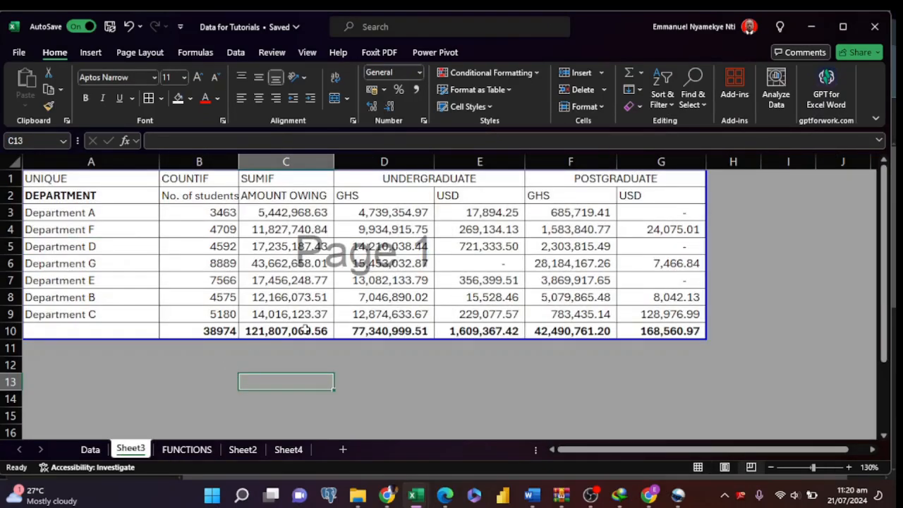
left_click(392, 241)
left_click(395, 278)
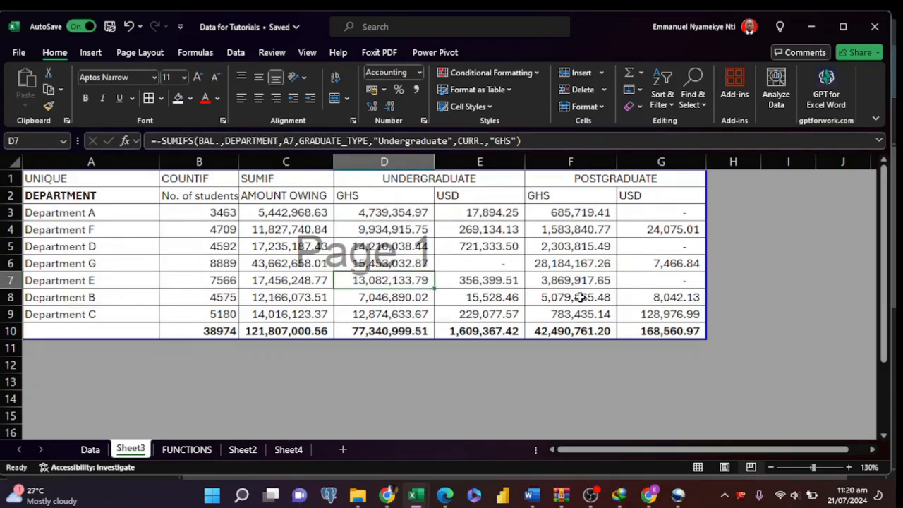
scroll(578, 296, "down", 2)
scroll(578, 297, "up", 2)
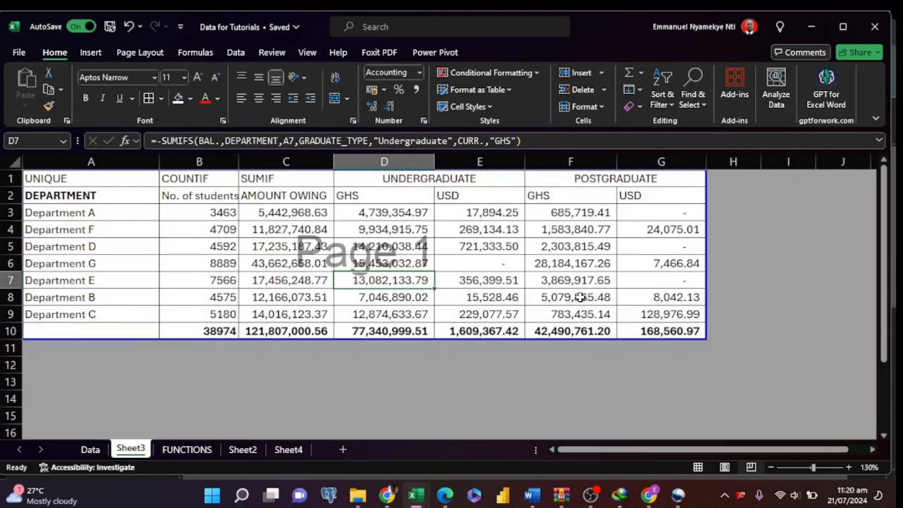